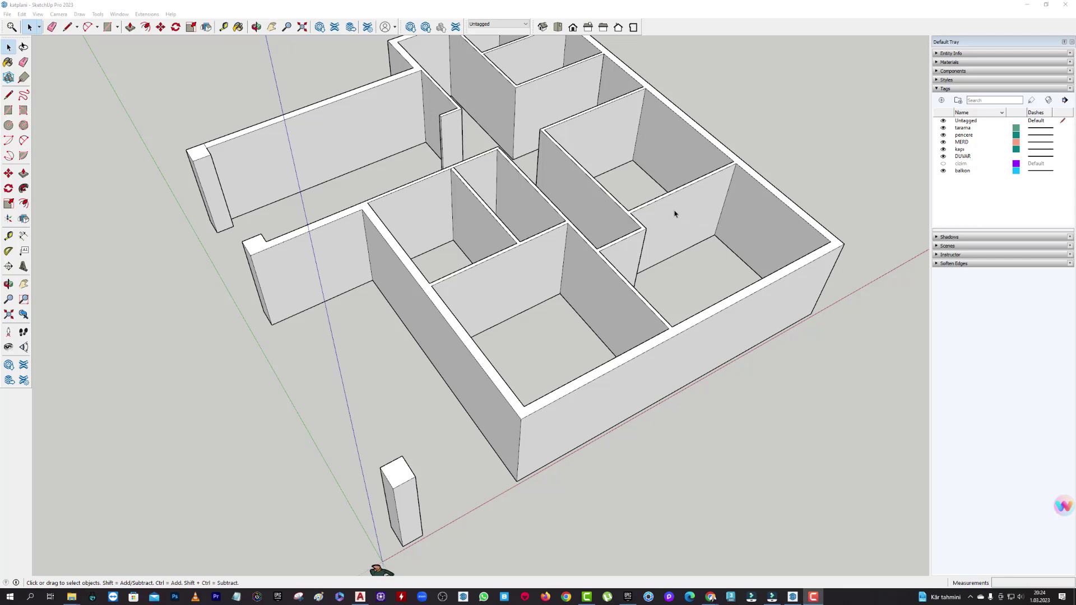
# Turn on the cizim tag so the floor-plan drawing shows beneath the walls.
pyautogui.moveTo(675, 214)
pyautogui.mouseDown(button='middle')
pyautogui.moveTo(665, 269)
pyautogui.moveTo(608, 235)
pyautogui.moveTo(631, 226)
pyautogui.mouseUp(button='middle')
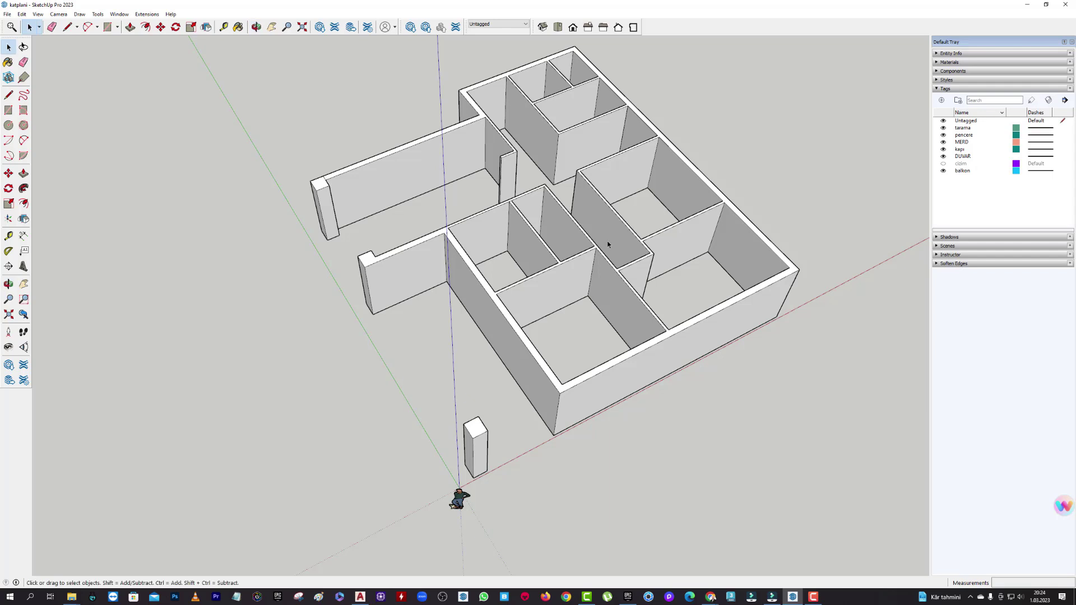
pyautogui.scroll(1, 608, 244)
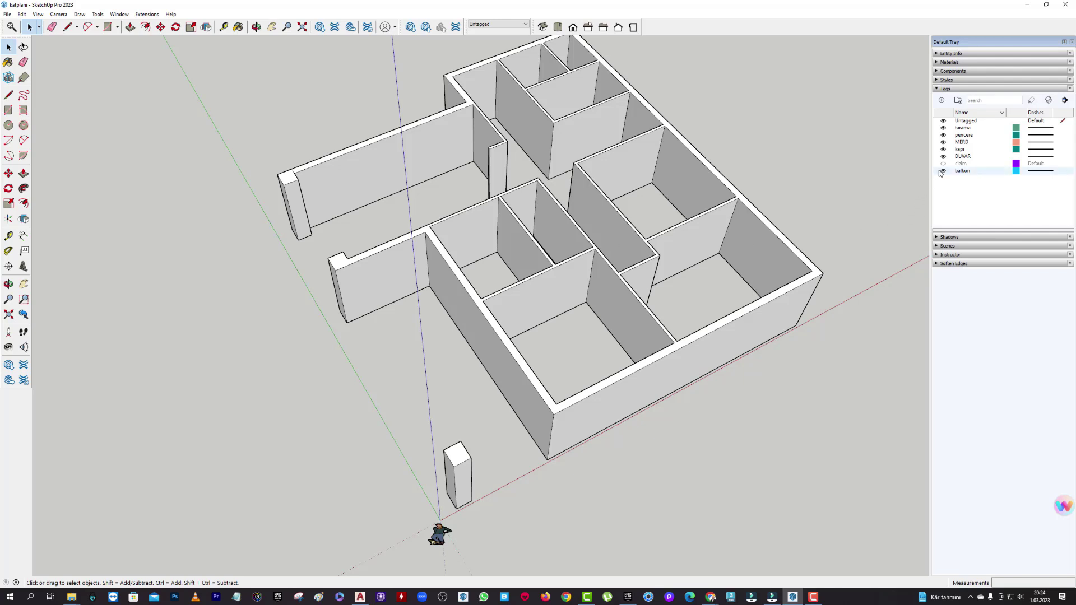
pyautogui.moveTo(622, 247); pyautogui.dragTo(582, 263, button='middle')
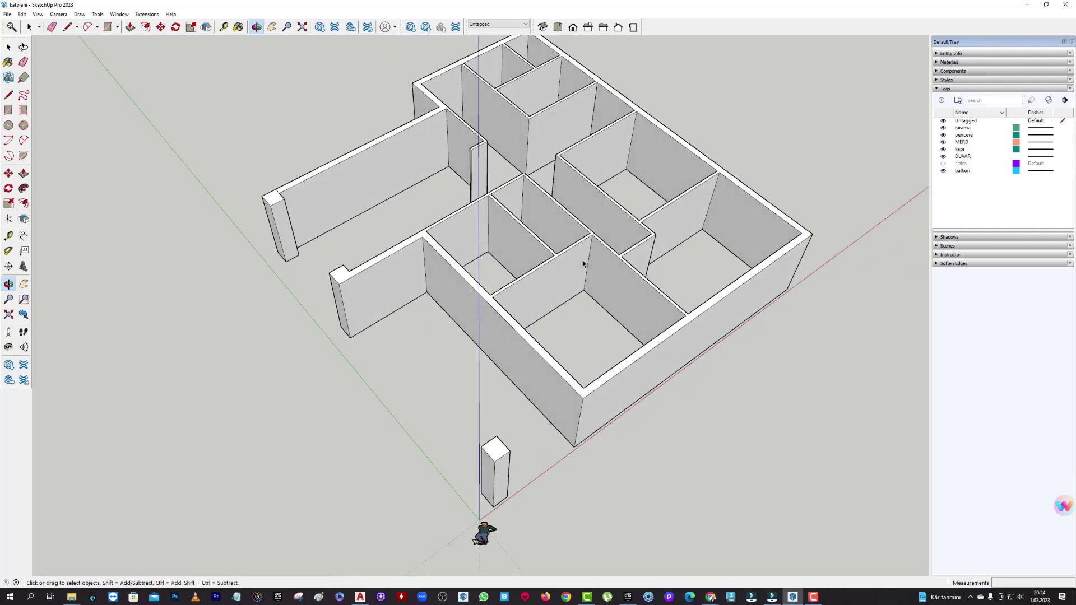
pyautogui.click(943, 164)
pyautogui.scroll(1, 538, 371)
pyautogui.scroll(2, 610, 368)
pyautogui.scroll(2, 457, 315)
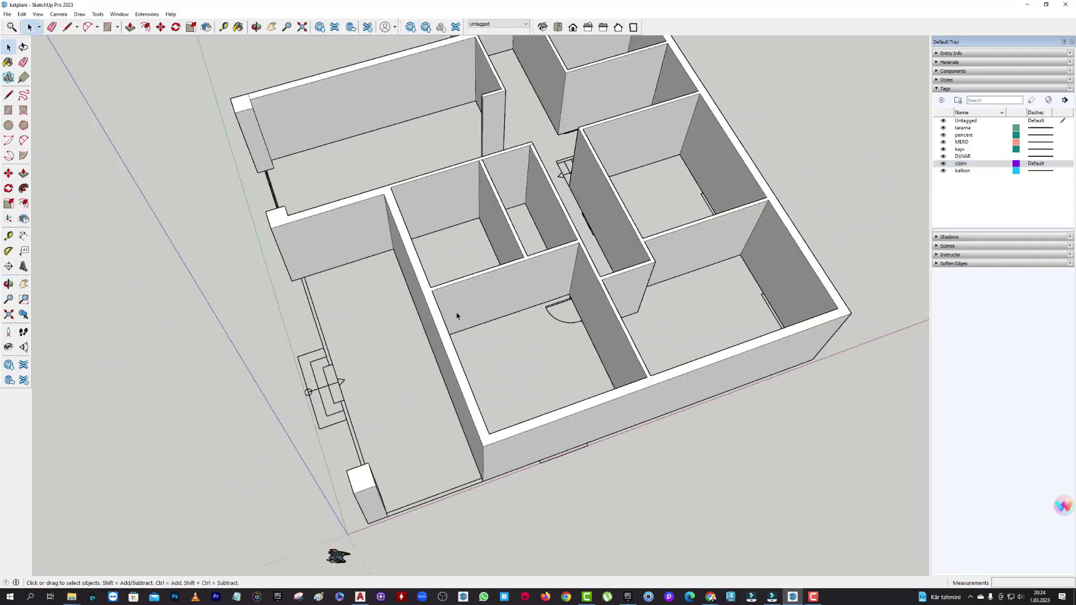
pyautogui.scroll(1, 457, 315)
pyautogui.scroll(1, 509, 308)
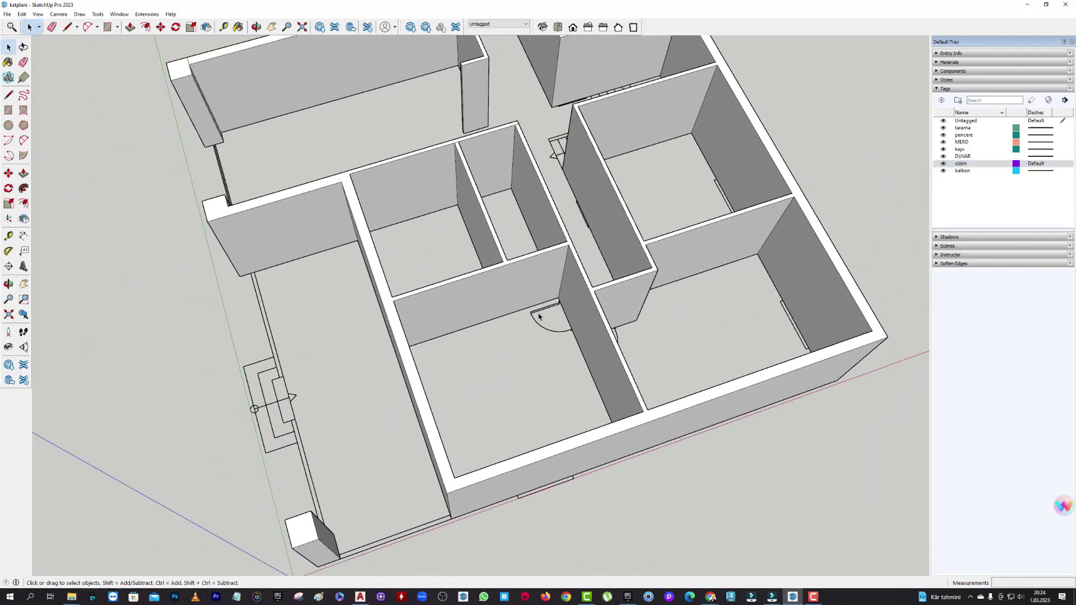
pyautogui.scroll(2, 536, 331)
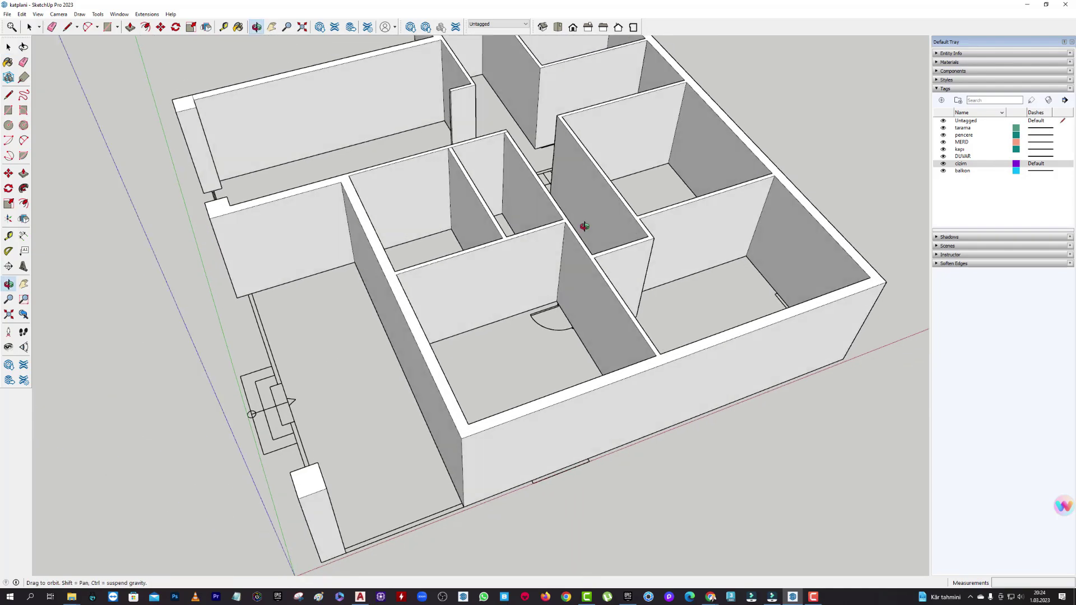
pyautogui.scroll(-2, 582, 269)
# Switch on X-ray face style so the walls become see-through and door arcs show.
pyautogui.hotkey('alt', 'x')
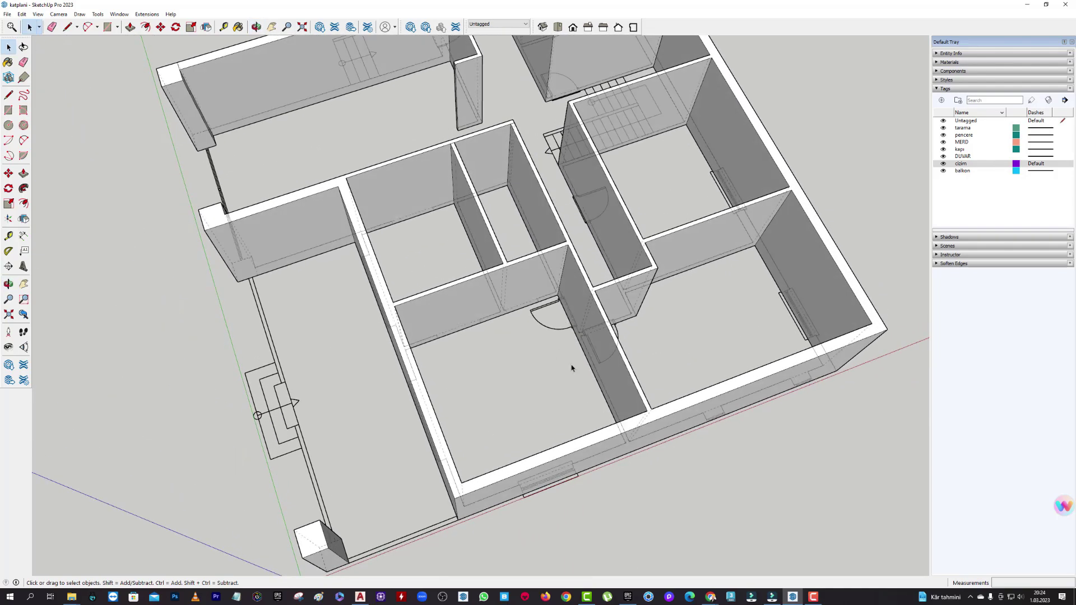
pyautogui.scroll(2, 572, 367)
pyautogui.scroll(2, 543, 270)
pyautogui.scroll(2, 548, 289)
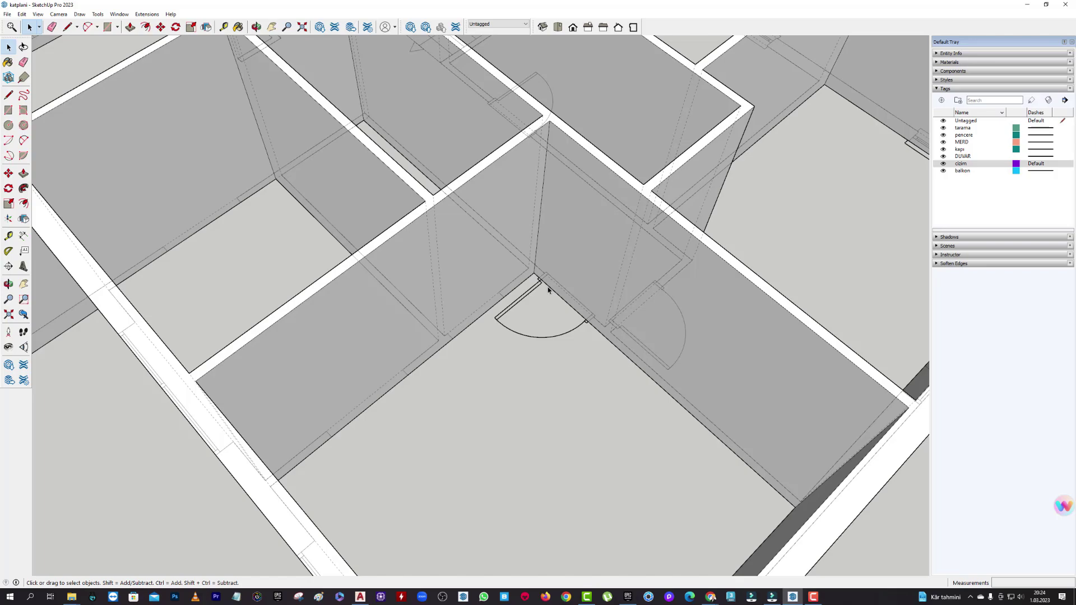
pyautogui.scroll(1, 548, 290)
pyautogui.scroll(1, 579, 289)
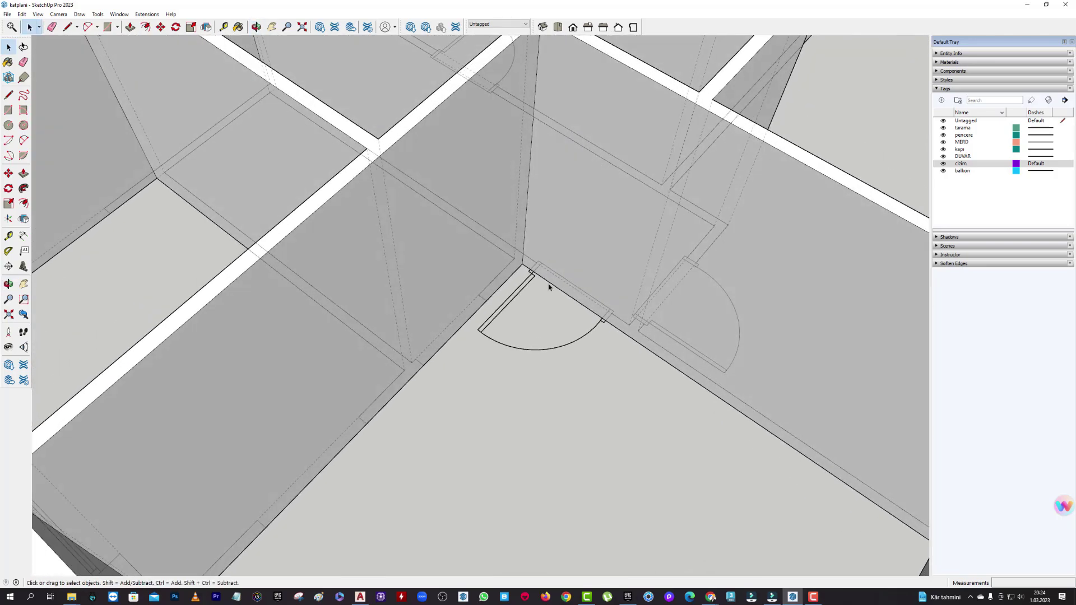
pyautogui.scroll(-5, 548, 287)
pyautogui.scroll(-3, 532, 303)
pyautogui.moveTo(532, 303)
pyautogui.mouseDown(button='middle')
pyautogui.moveTo(473, 247)
pyautogui.moveTo(516, 296)
pyautogui.mouseUp(button='middle')
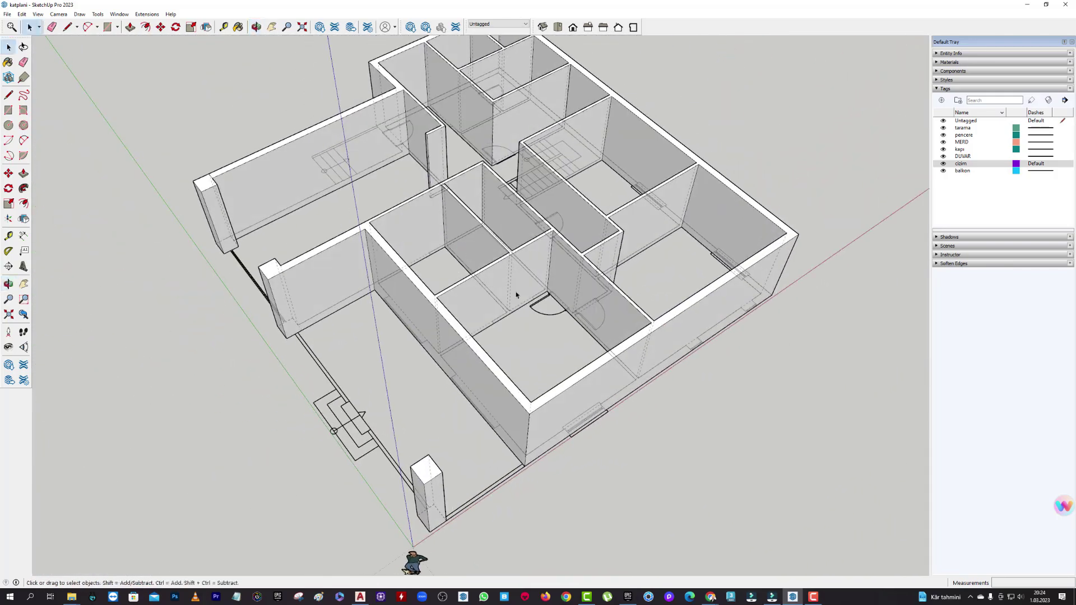
pyautogui.scroll(3, 516, 296)
# Inspect a wall face, then triple-click the middle-room wall to select all walls.
pyautogui.click(570, 273)
pyautogui.scroll(-4, 560, 274)
pyautogui.click(705, 398)
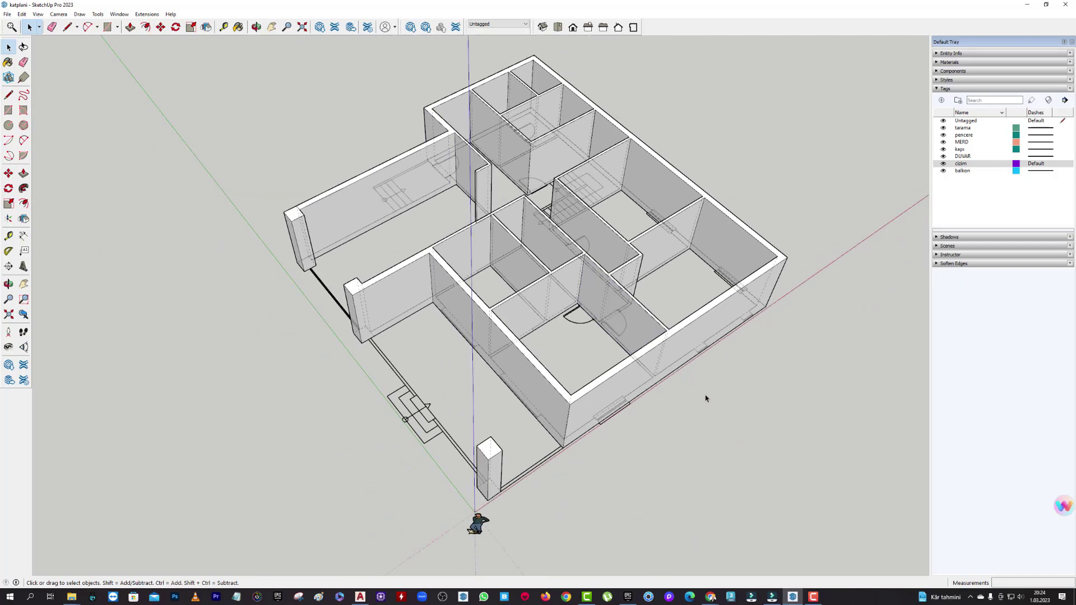
pyautogui.scroll(-3, 706, 397)
pyautogui.moveTo(667, 312); pyautogui.dragTo(624, 291, button='middle')
pyautogui.scroll(5, 624, 291)
pyautogui.scroll(2, 623, 291)
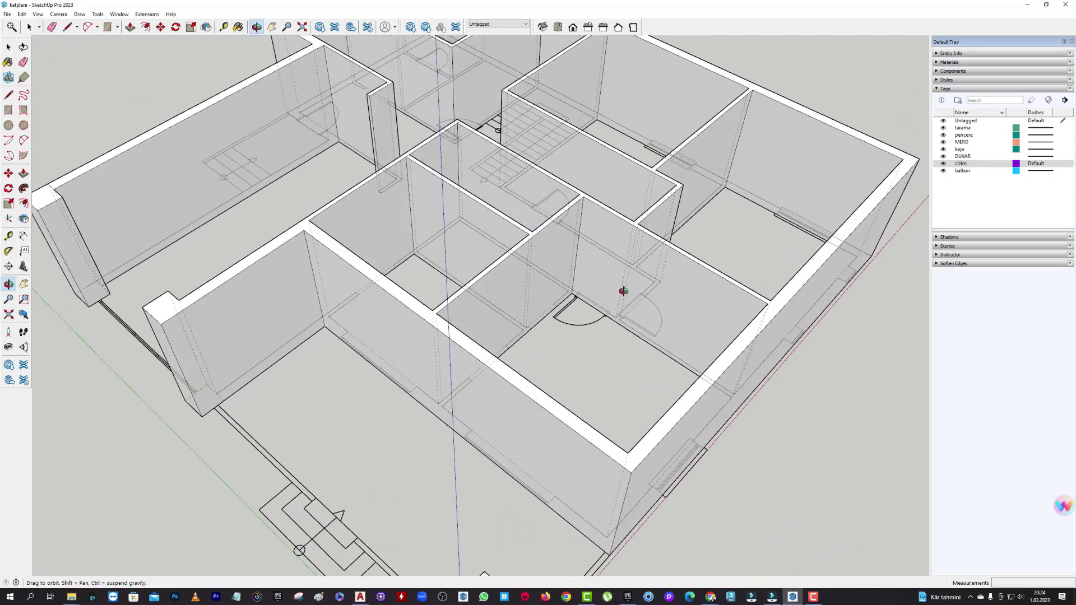
pyautogui.scroll(-3, 624, 291)
pyautogui.scroll(-3, 592, 265)
pyautogui.scroll(-2, 613, 285)
pyautogui.scroll(2, 612, 288)
pyautogui.click(626, 281)
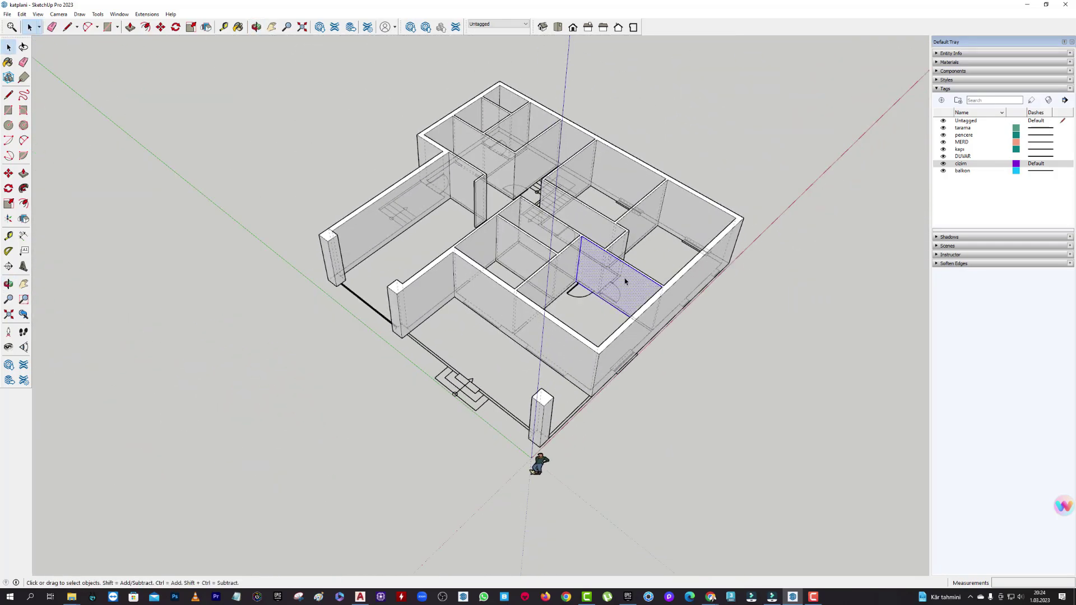
pyautogui.tripleClick(625, 282)
pyautogui.moveTo(625, 281)
pyautogui.mouseDown(button='middle')
pyautogui.moveTo(781, 163)
pyautogui.moveTo(615, 343)
pyautogui.mouseUp(button='middle')
# Dismiss the walls' context menu and hide the cizim tag again.
pyautogui.rightClick(614, 343)
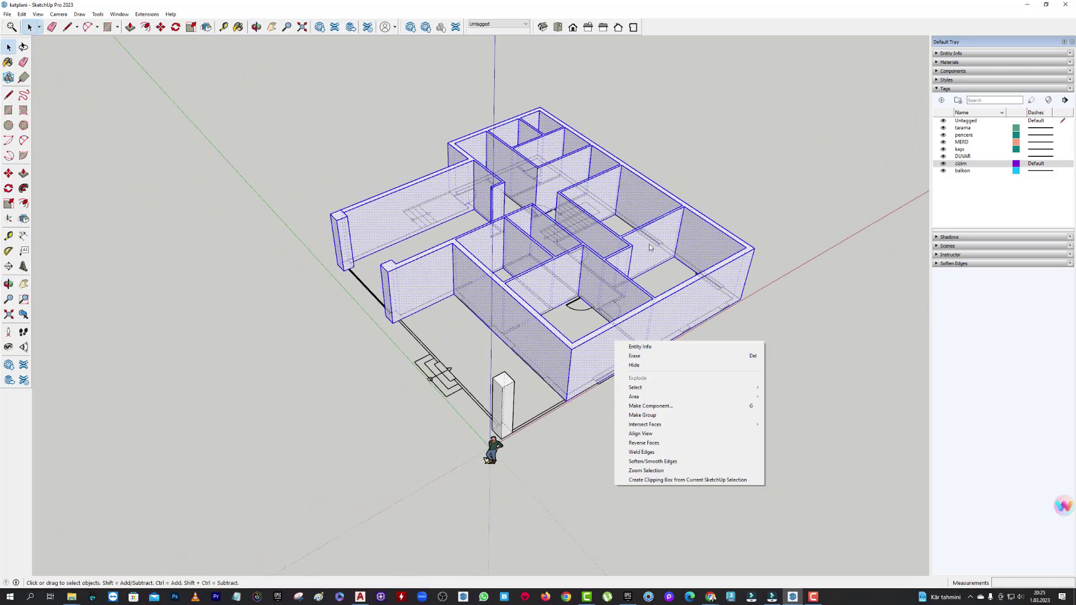
pyautogui.moveTo(650, 247); pyautogui.dragTo(754, 245, button='middle')
pyautogui.click(755, 245)
pyautogui.click(943, 163)
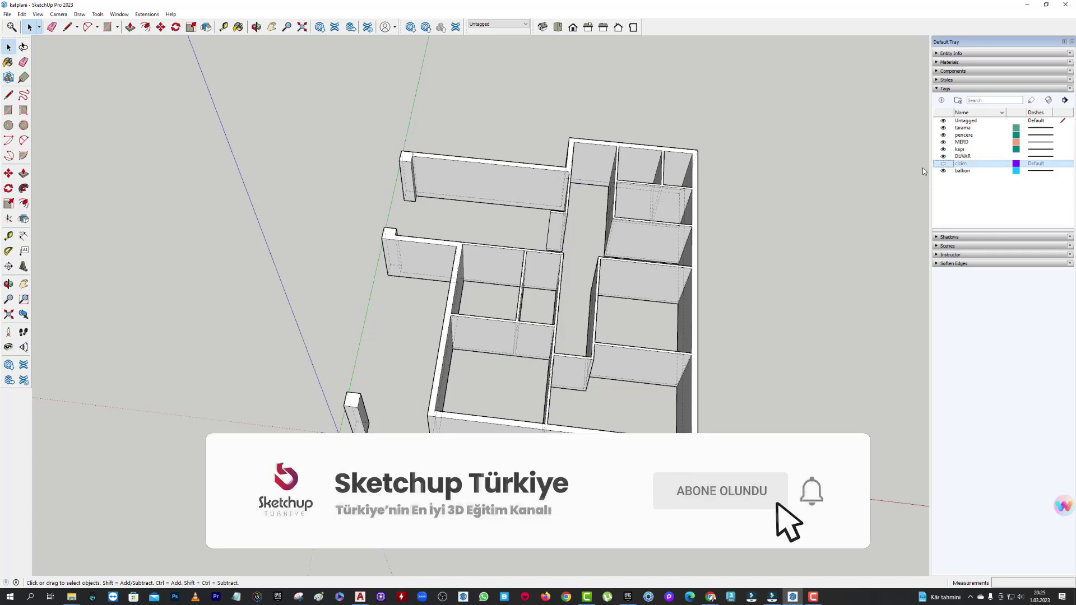
pyautogui.moveTo(924, 171); pyautogui.dragTo(908, 185, button='middle')
# Box-select the whole model and turn X-ray off so the walls are solid.
pyautogui.moveTo(426, 387); pyautogui.dragTo(402, 397, button='middle')
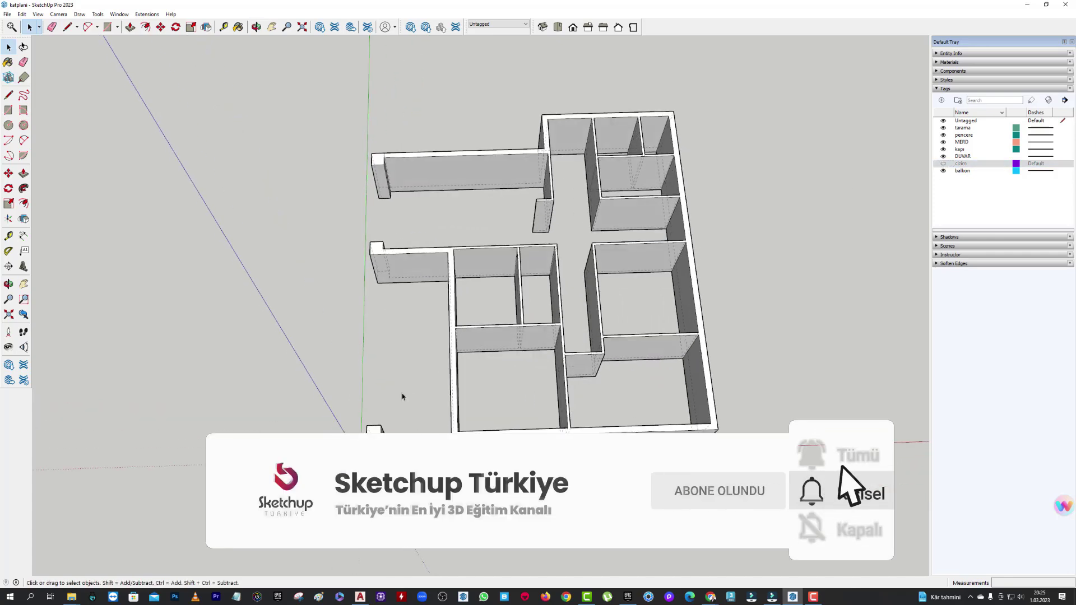
pyautogui.moveTo(337, 137); pyautogui.dragTo(746, 434)
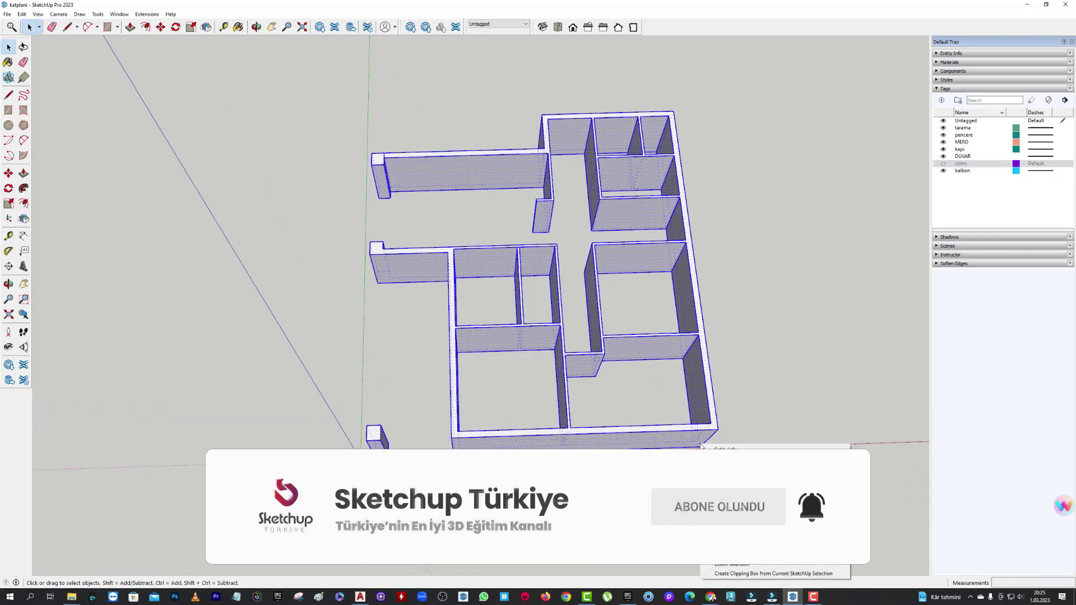
pyautogui.rightClick(702, 445)
pyautogui.moveTo(727, 504)
pyautogui.mouseDown(button='middle')
pyautogui.moveTo(668, 281)
pyautogui.moveTo(652, 315)
pyautogui.moveTo(610, 281)
pyautogui.moveTo(648, 294)
pyautogui.moveTo(622, 292)
pyautogui.mouseUp(button='middle')
pyautogui.click(8, 111)
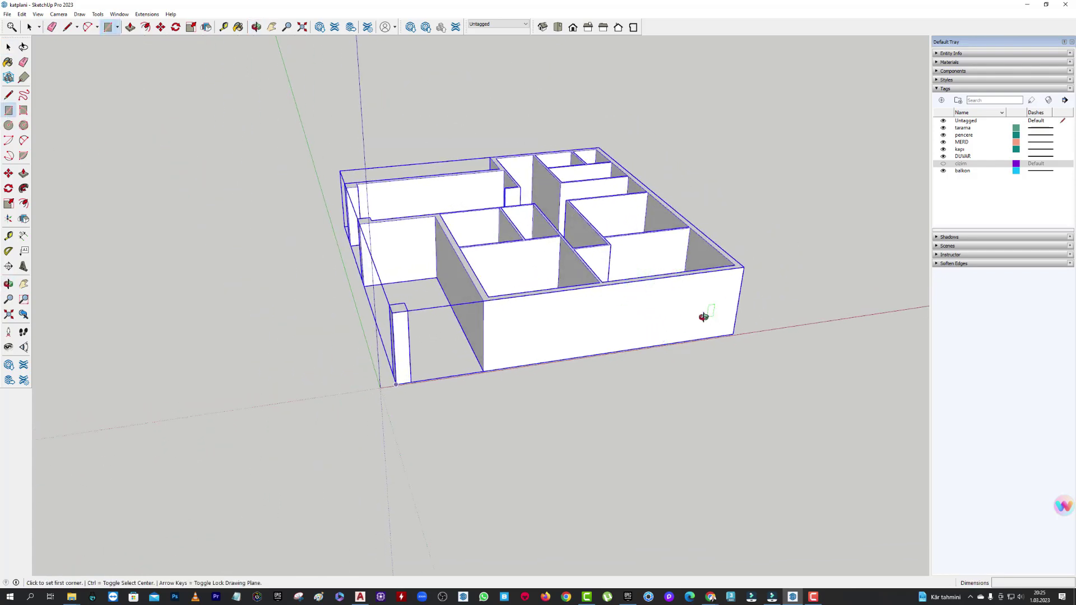
pyautogui.moveTo(703, 317)
pyautogui.mouseDown(button='middle')
pyautogui.moveTo(650, 314)
pyautogui.moveTo(621, 276)
pyautogui.mouseUp(button='middle')
pyautogui.click(637, 262)
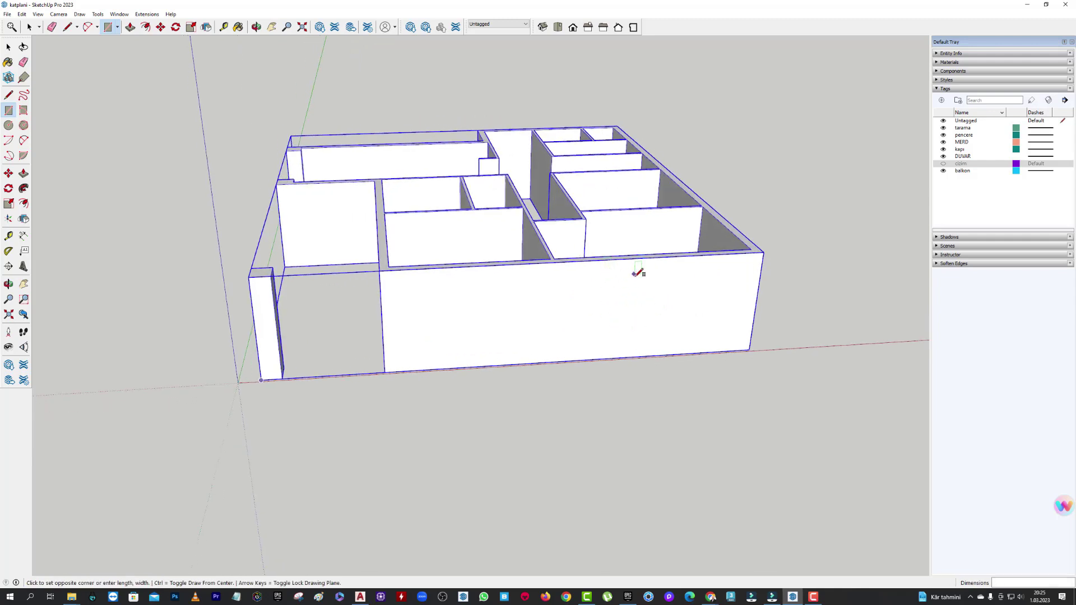
pyautogui.click(667, 340)
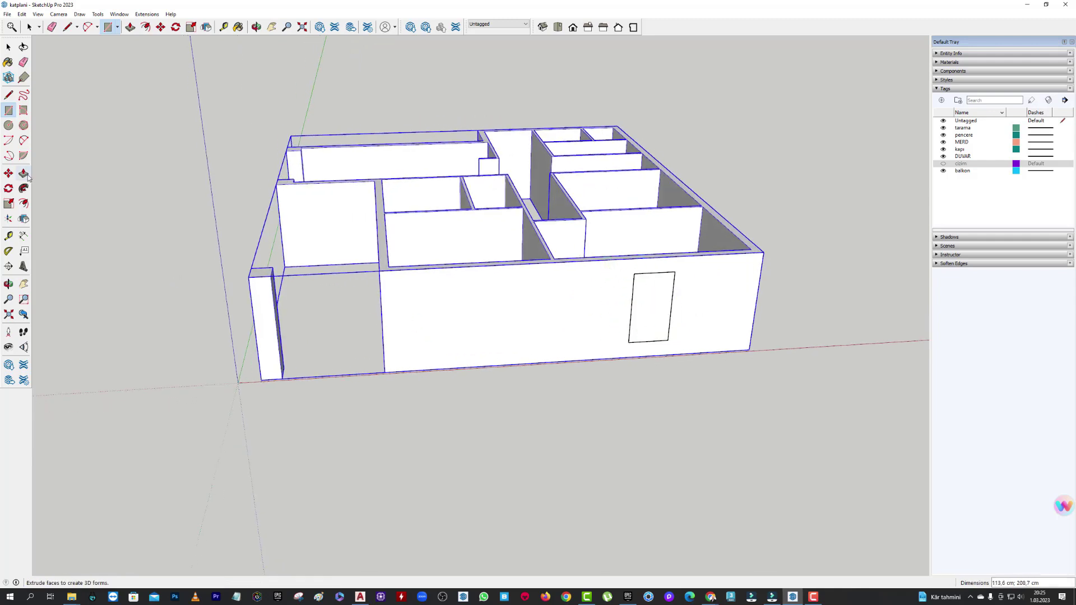
pyautogui.click(25, 176)
pyautogui.moveTo(325, 264); pyautogui.dragTo(360, 276, button='middle')
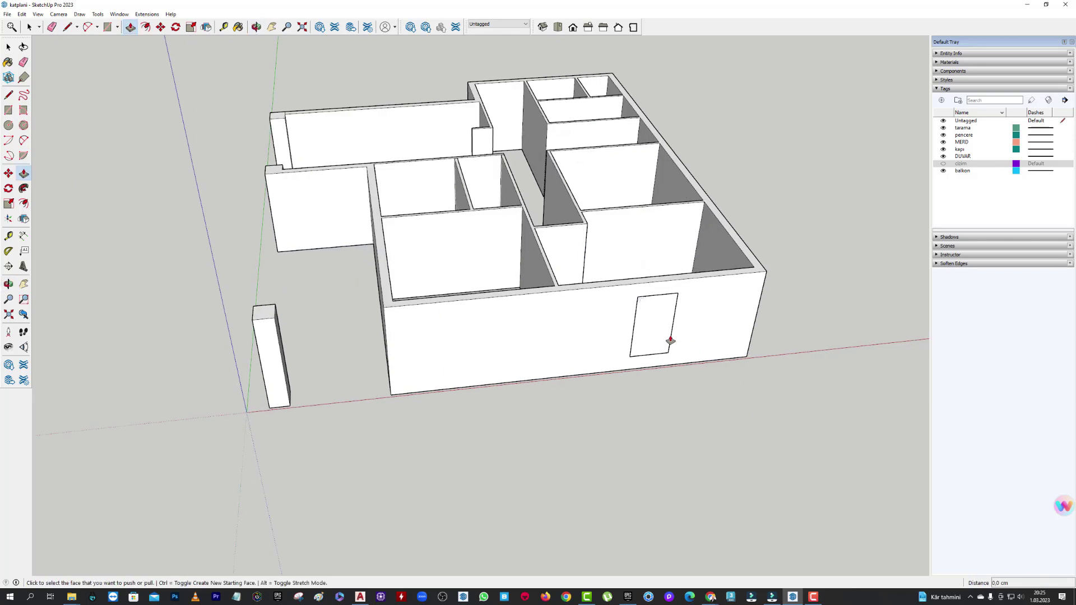
pyautogui.click(633, 239)
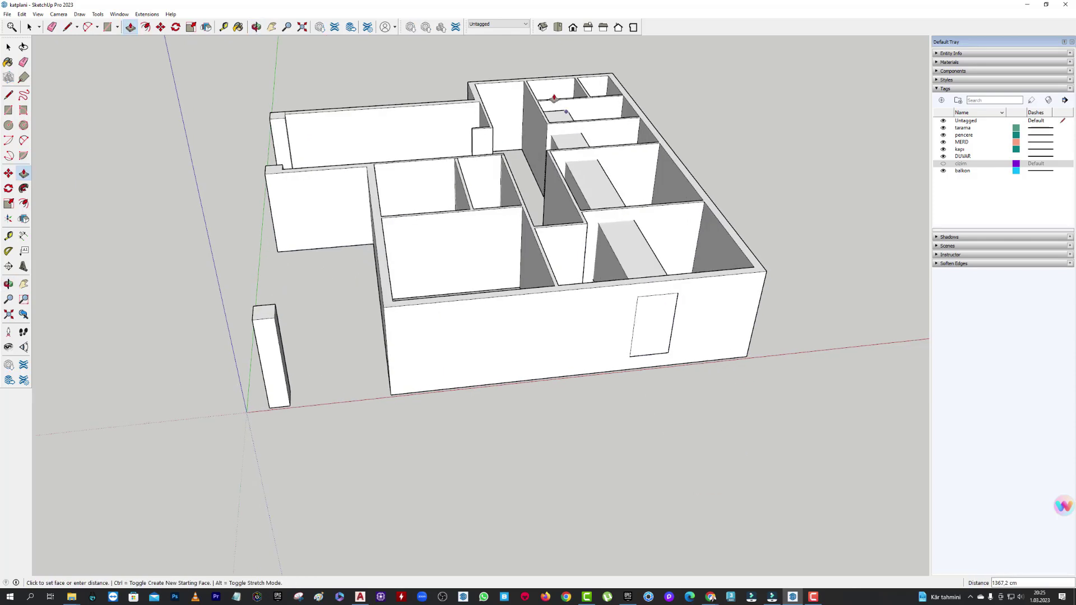
pyautogui.click(537, 68)
pyautogui.moveTo(536, 67)
pyautogui.mouseDown(button='middle')
pyautogui.moveTo(701, 403)
pyautogui.moveTo(690, 224)
pyautogui.mouseUp(button='middle')
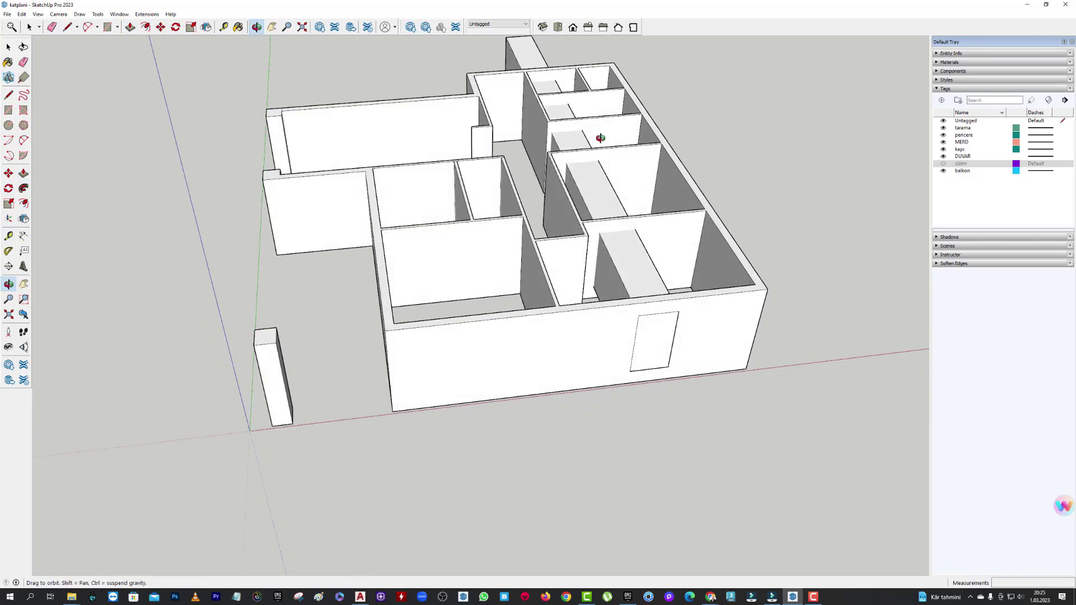
pyautogui.hotkey('ctrl', 'z')
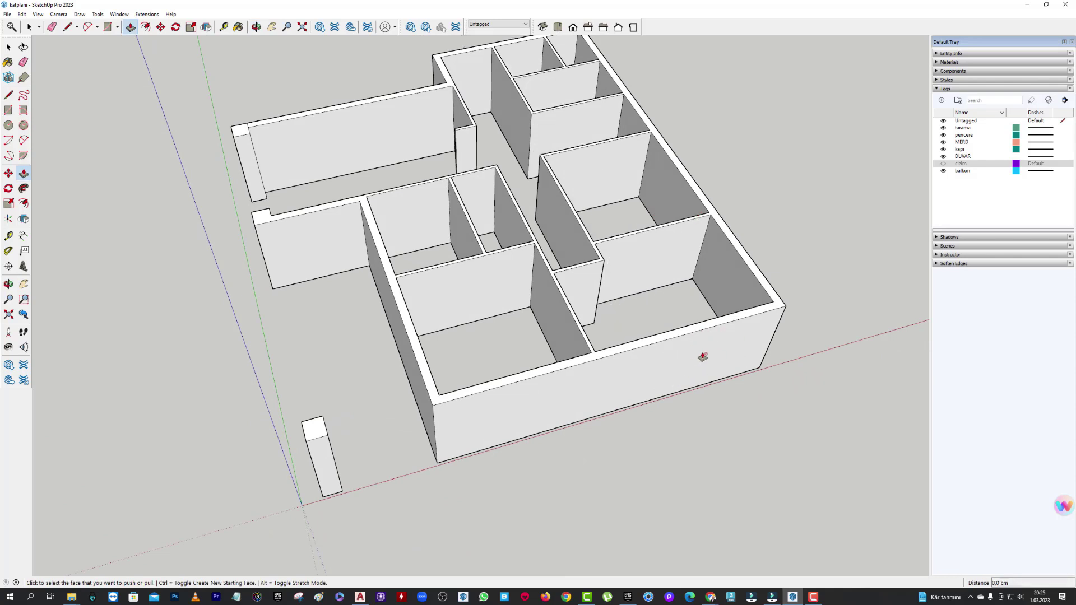
pyautogui.click(9, 47)
# Draw a door rectangle on the front exterior wall.
pyautogui.moveTo(230, 214)
pyautogui.mouseDown(button='middle')
pyautogui.moveTo(499, 168)
pyautogui.moveTo(670, 333)
pyautogui.moveTo(598, 343)
pyautogui.mouseUp(button='middle')
pyautogui.hotkey('ctrl', 'a')
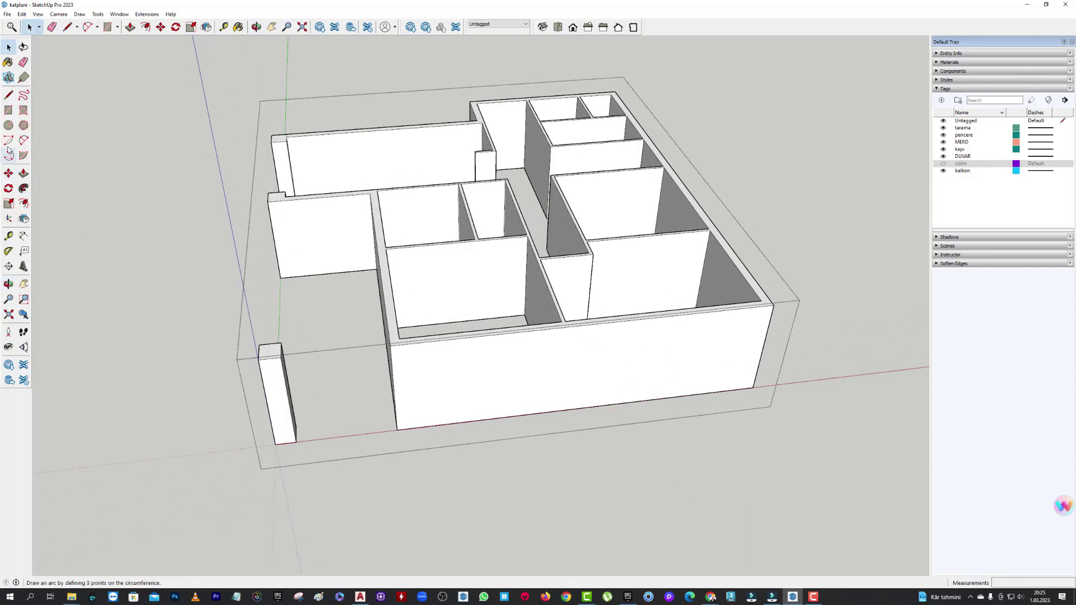
pyautogui.click(8, 111)
pyautogui.moveTo(560, 292); pyautogui.dragTo(637, 325, button='middle')
pyautogui.click(615, 284)
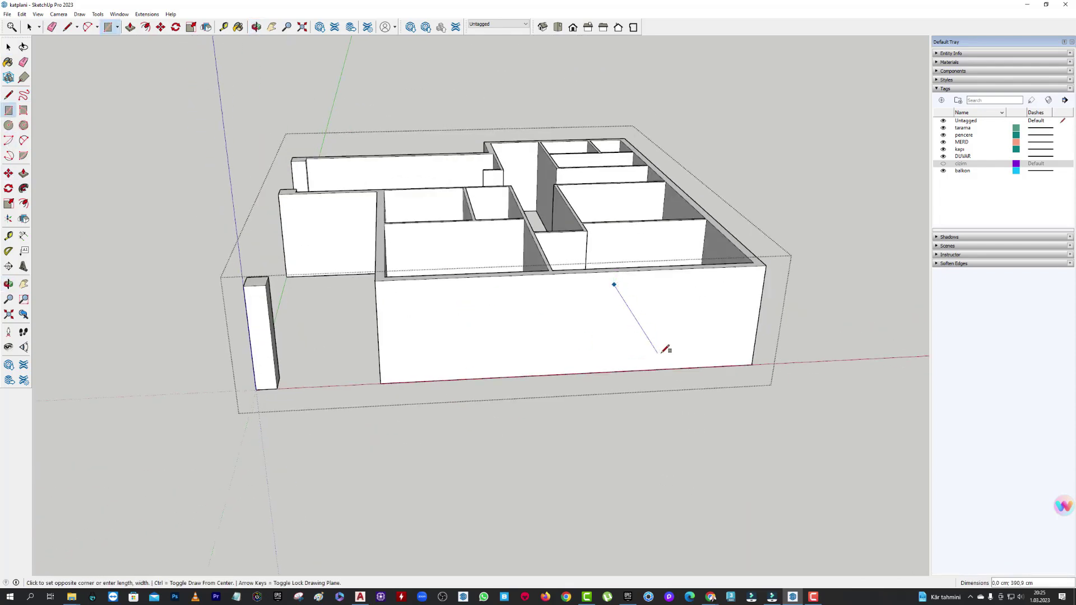
pyautogui.click(641, 359)
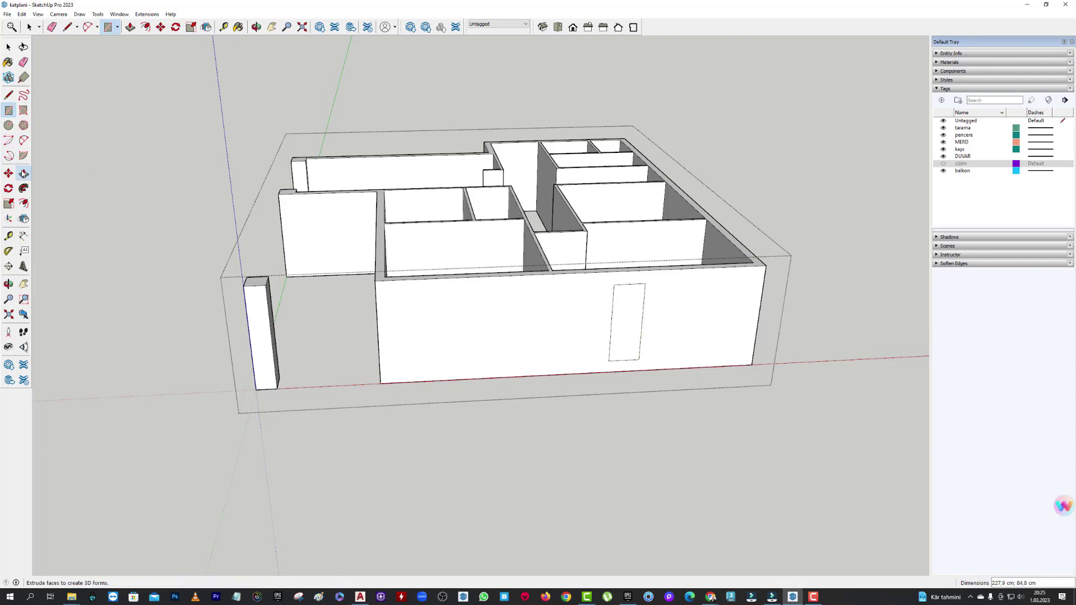
# Push/Pull the rectangle through the front wall and orbit to check the opening.
pyautogui.click(23, 174)
pyautogui.moveTo(598, 365); pyautogui.dragTo(597, 425, button='middle')
pyautogui.click(627, 376)
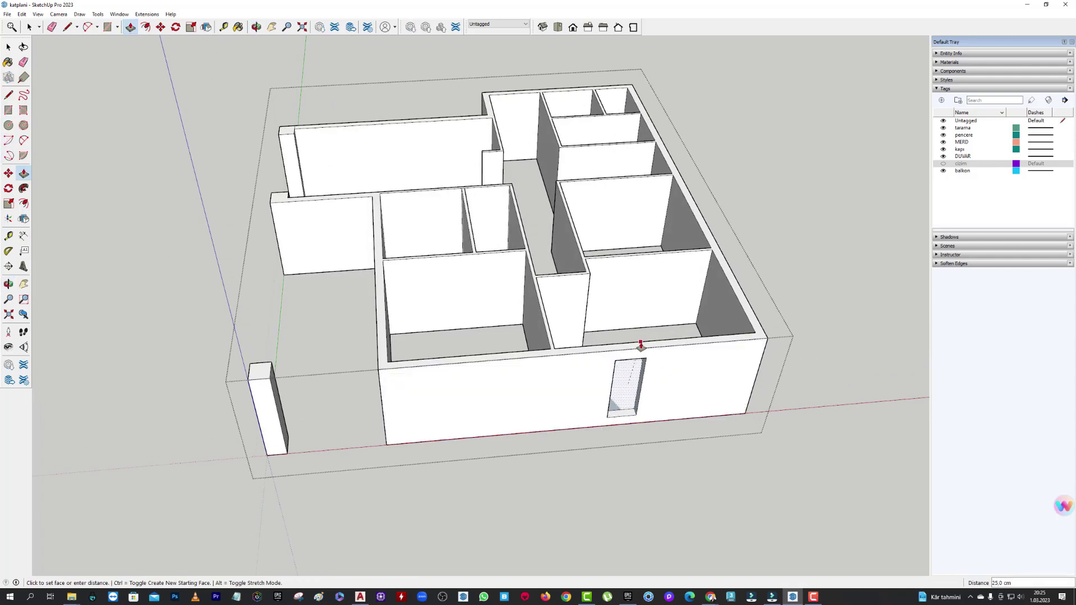
pyautogui.click(641, 345)
pyautogui.moveTo(640, 346)
pyautogui.mouseDown(button='middle')
pyautogui.moveTo(442, 263)
pyautogui.moveTo(478, 308)
pyautogui.moveTo(696, 421)
pyautogui.moveTo(764, 428)
pyautogui.moveTo(663, 389)
pyautogui.moveTo(677, 281)
pyautogui.mouseUp(button='middle')
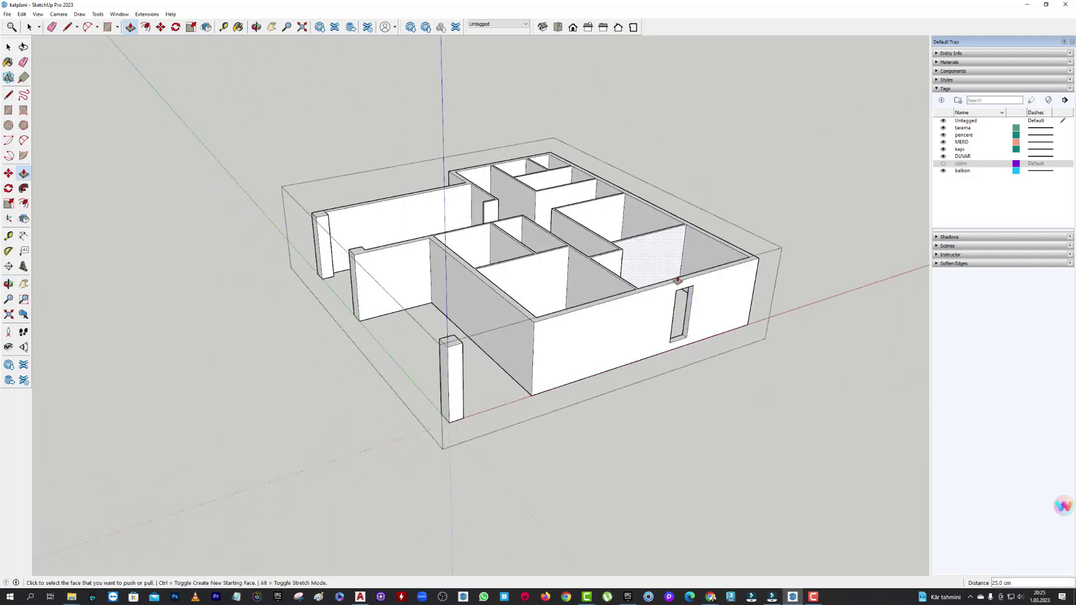
pyautogui.scroll(2, 678, 280)
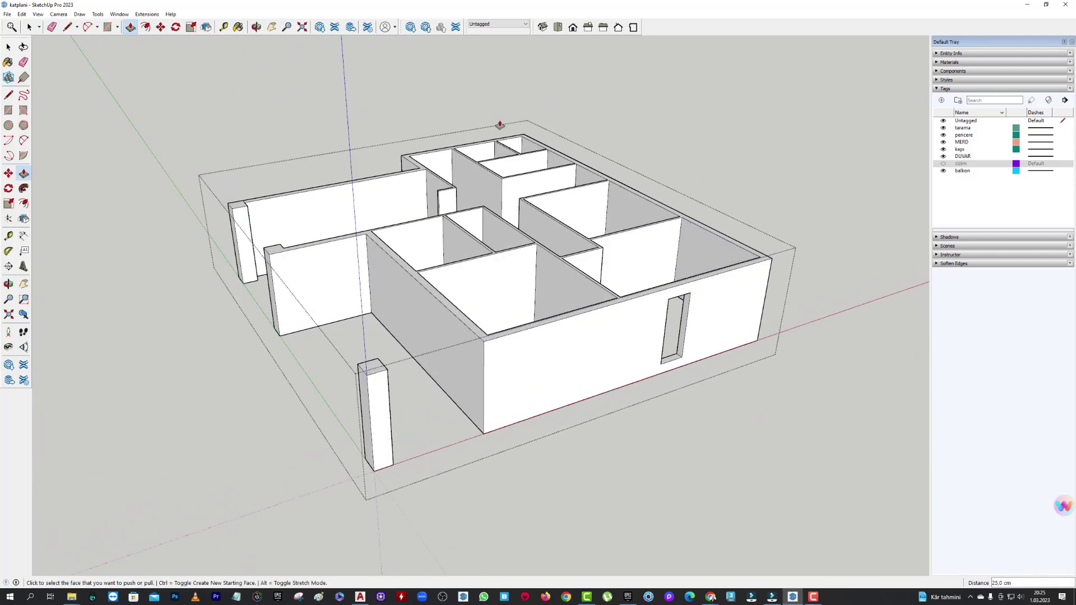
pyautogui.scroll(-2, 560, 305)
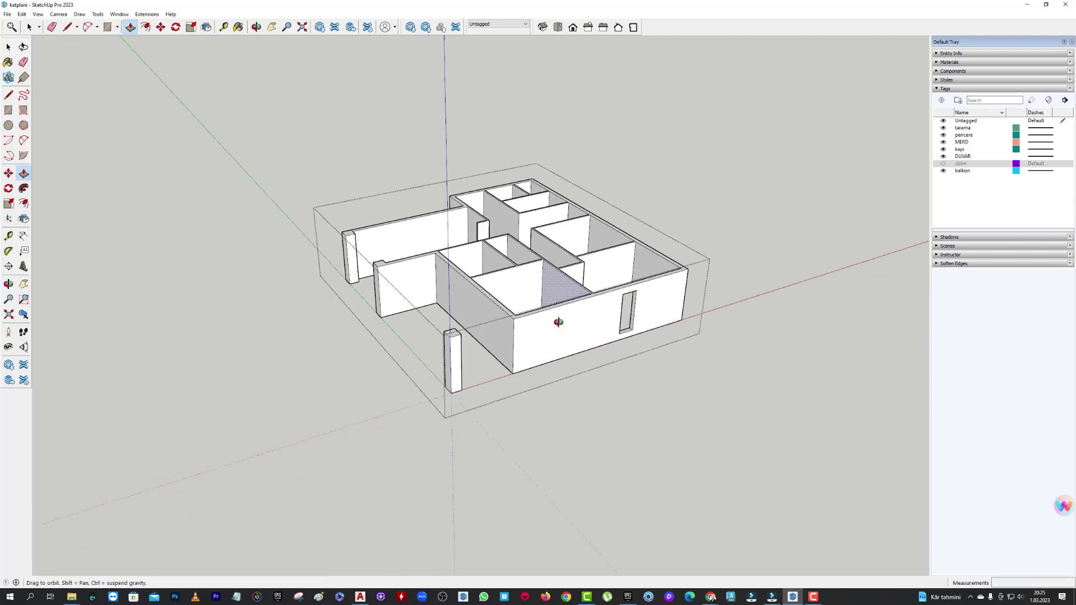
pyautogui.scroll(-1, 559, 319)
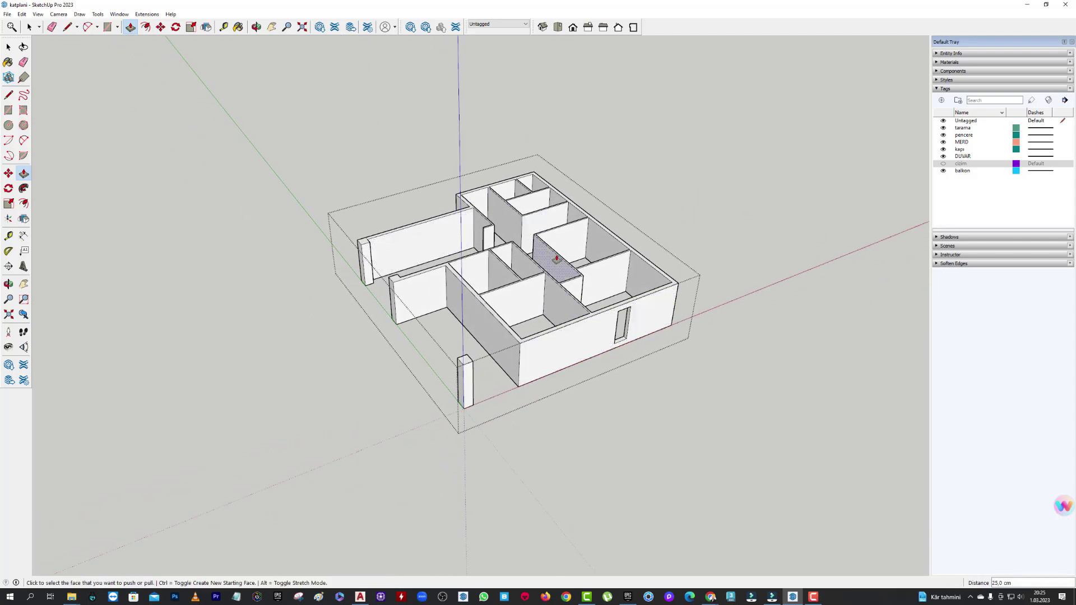
pyautogui.scroll(1, 542, 269)
pyautogui.scroll(1, 632, 241)
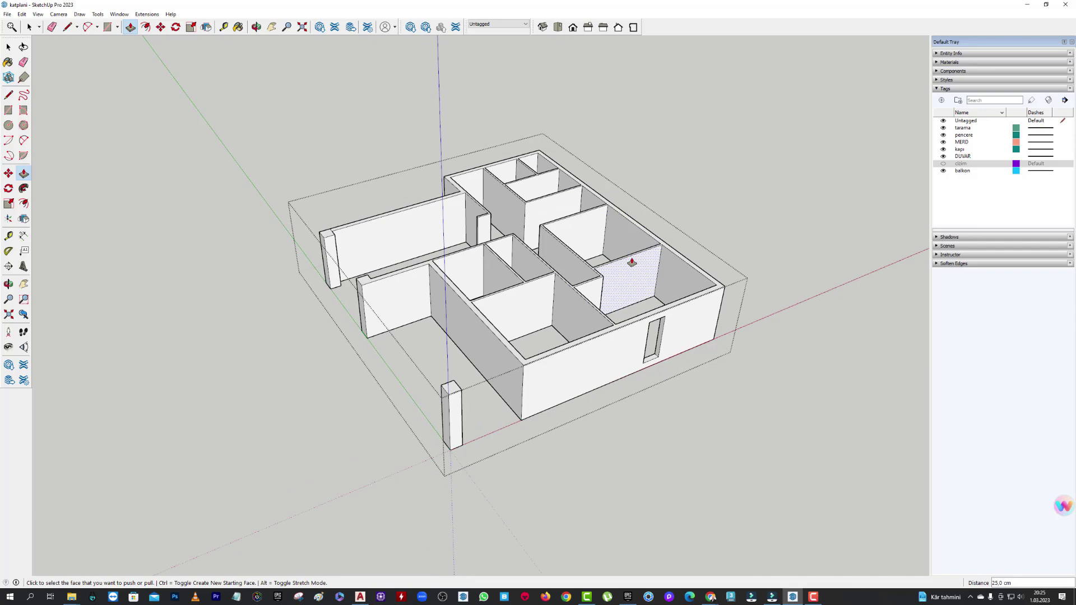
# Undo the front-wall cut and return to the Select tool.
pyautogui.hotkey('ctrl', 'z')
pyautogui.press('space')
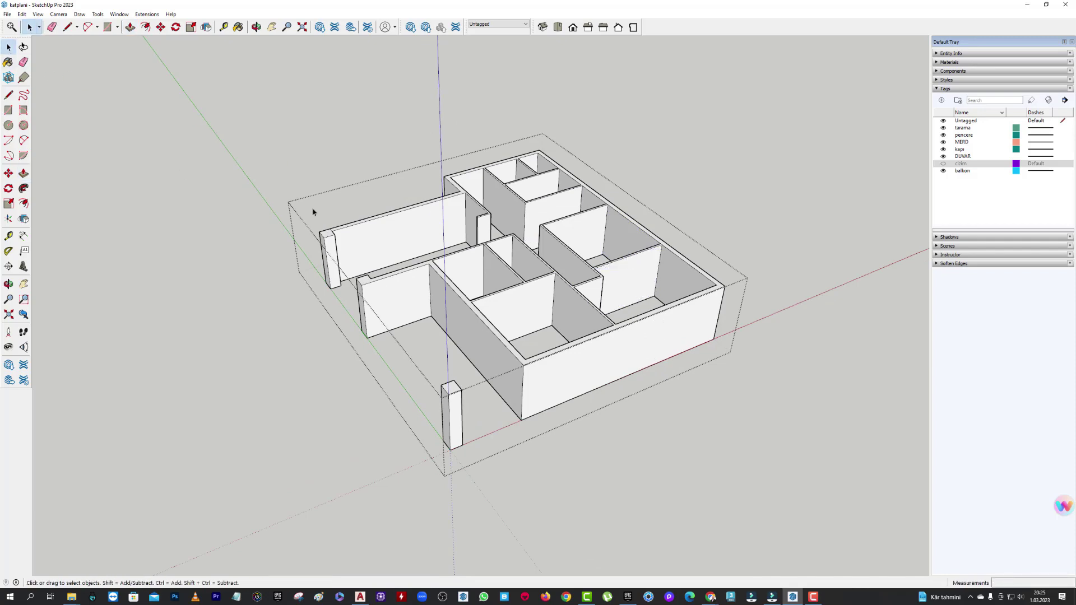
pyautogui.moveTo(312, 208)
pyautogui.mouseDown(button='middle')
pyautogui.moveTo(559, 312)
pyautogui.moveTo(504, 294)
pyautogui.mouseUp(button='middle')
pyautogui.scroll(-2, 503, 294)
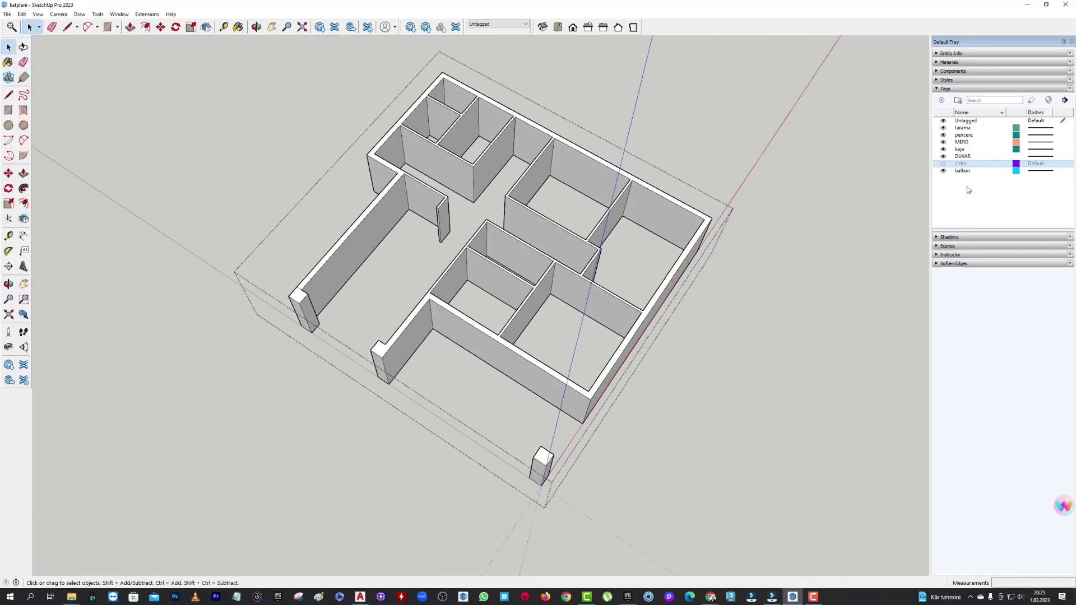
# Show the cizim tag again and zoom toward a door-swing arc.
pyautogui.click(943, 163)
pyautogui.scroll(4, 577, 305)
pyautogui.moveTo(577, 306)
pyautogui.mouseDown(button='middle')
pyautogui.moveTo(587, 279)
pyautogui.moveTo(603, 320)
pyautogui.moveTo(480, 283)
pyautogui.moveTo(596, 308)
pyautogui.moveTo(550, 279)
pyautogui.mouseUp(button='middle')
pyautogui.press('space')
pyautogui.press('k')
pyautogui.scroll(3, 605, 312)
pyautogui.scroll(1, 562, 325)
pyautogui.scroll(3, 548, 334)
pyautogui.scroll(-1, 549, 334)
pyautogui.scroll(-3, 538, 319)
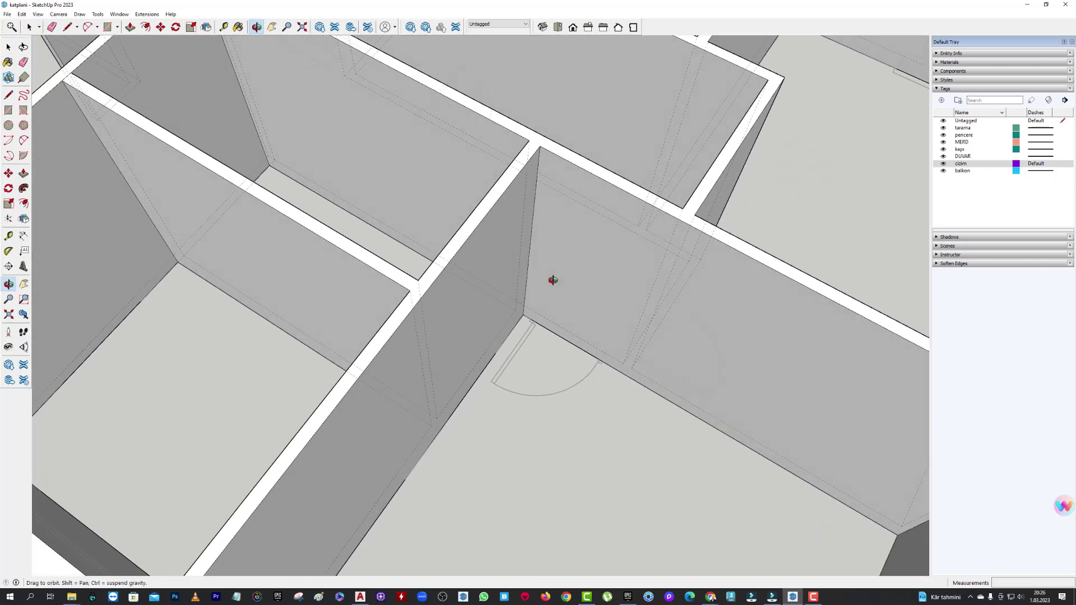
# With Tape Measure from the wall corner, place door guides 90 cm across and at door height.
pyautogui.click(9, 236)
pyautogui.scroll(2, 561, 305)
pyautogui.scroll(2, 511, 282)
pyautogui.scroll(2, 512, 304)
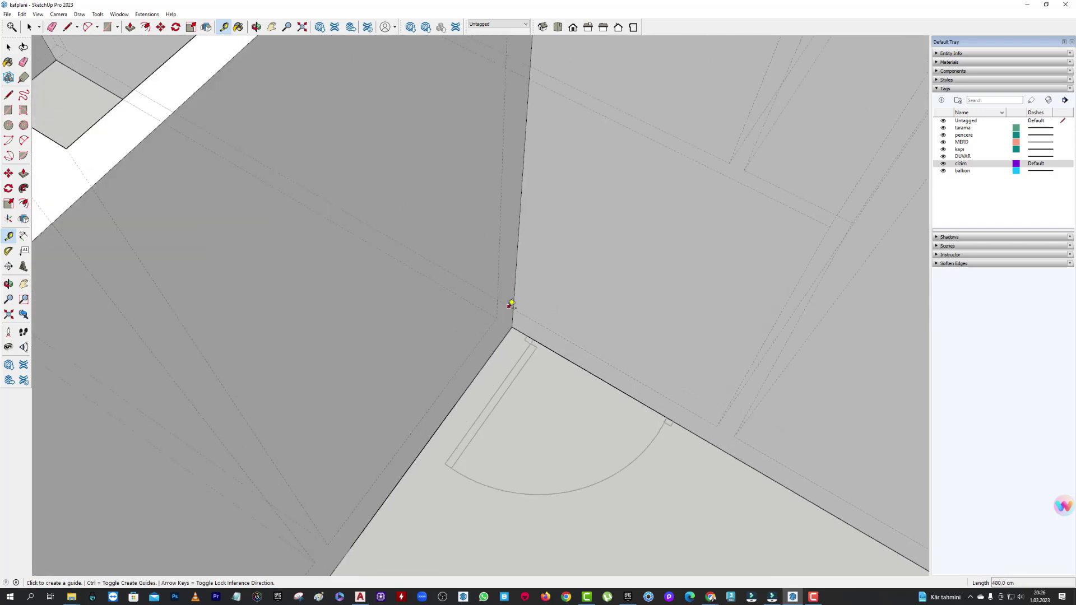
pyautogui.click(512, 317)
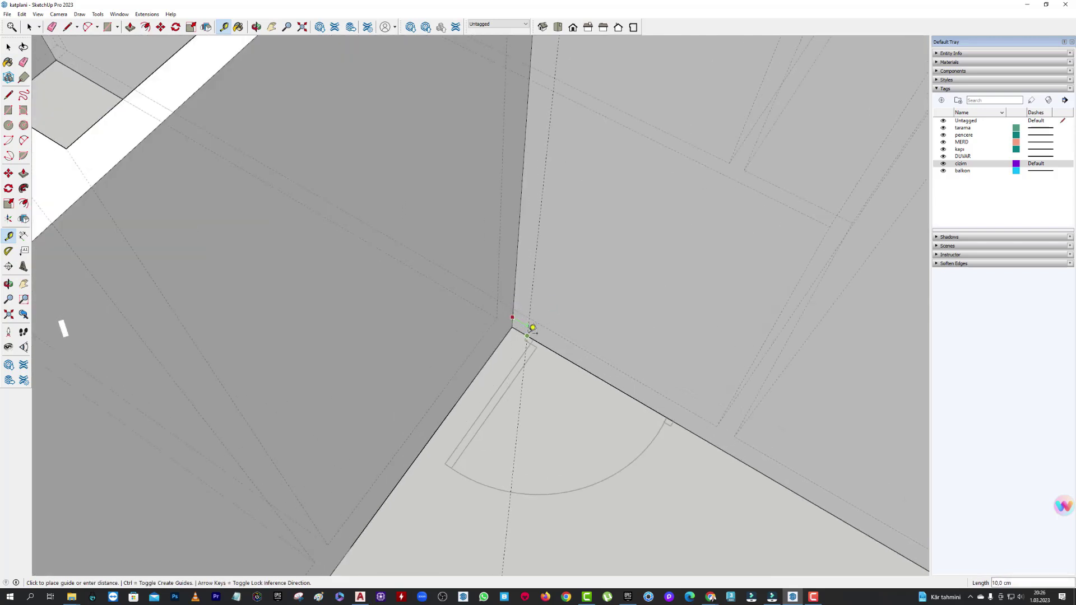
pyautogui.click(532, 328)
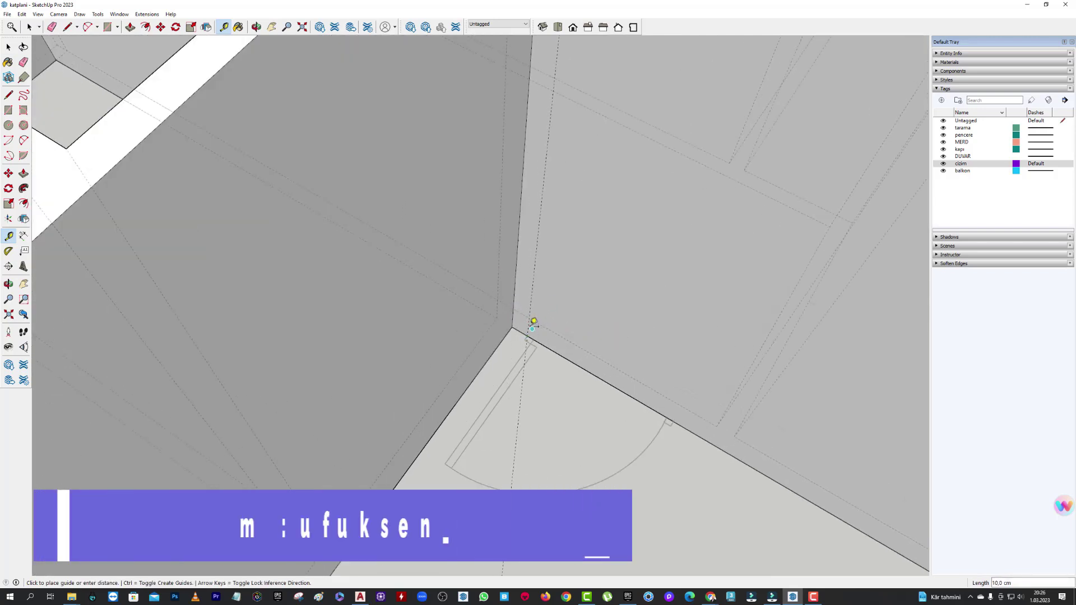
pyautogui.press('Escape')
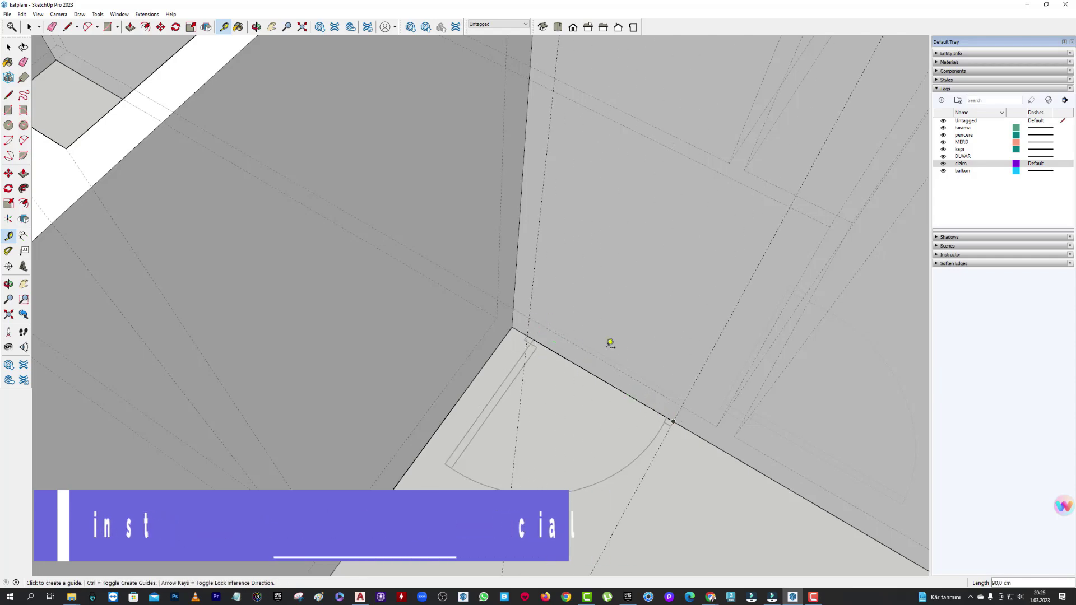
pyautogui.moveTo(611, 342)
pyautogui.mouseDown(button='middle')
pyautogui.moveTo(717, 270)
pyautogui.moveTo(644, 307)
pyautogui.moveTo(639, 299)
pyautogui.mouseUp(button='middle')
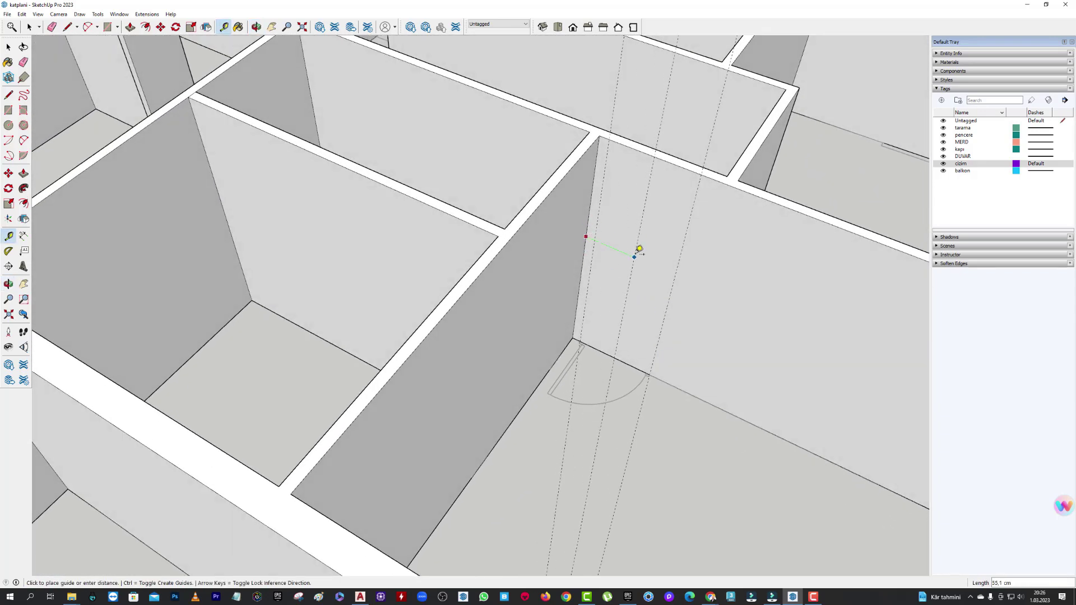
pyautogui.press('Escape')
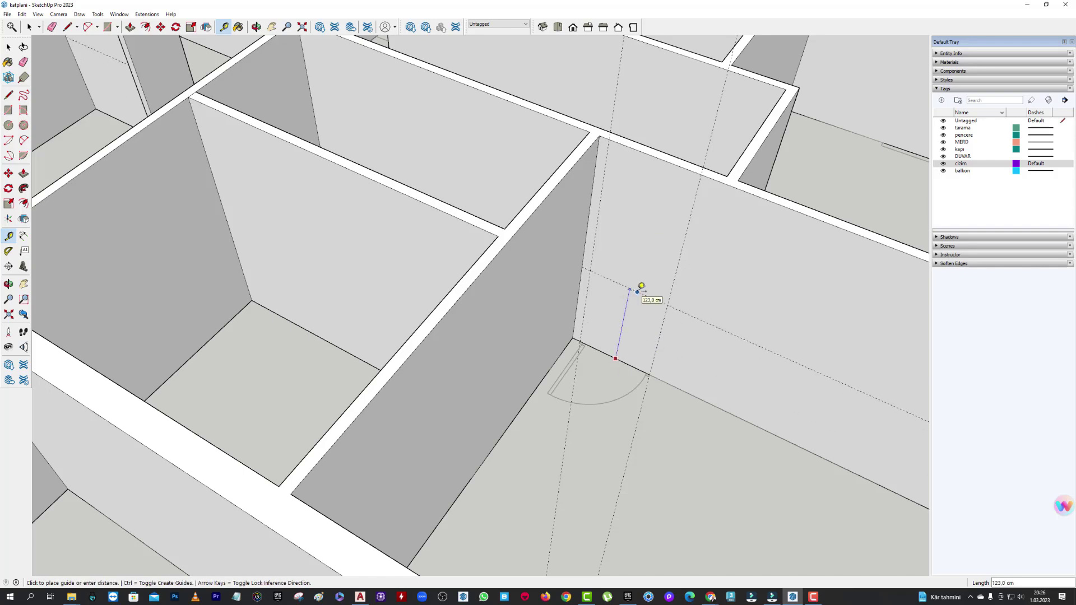
pyautogui.scroll(-2, 641, 287)
pyautogui.scroll(-2, 642, 287)
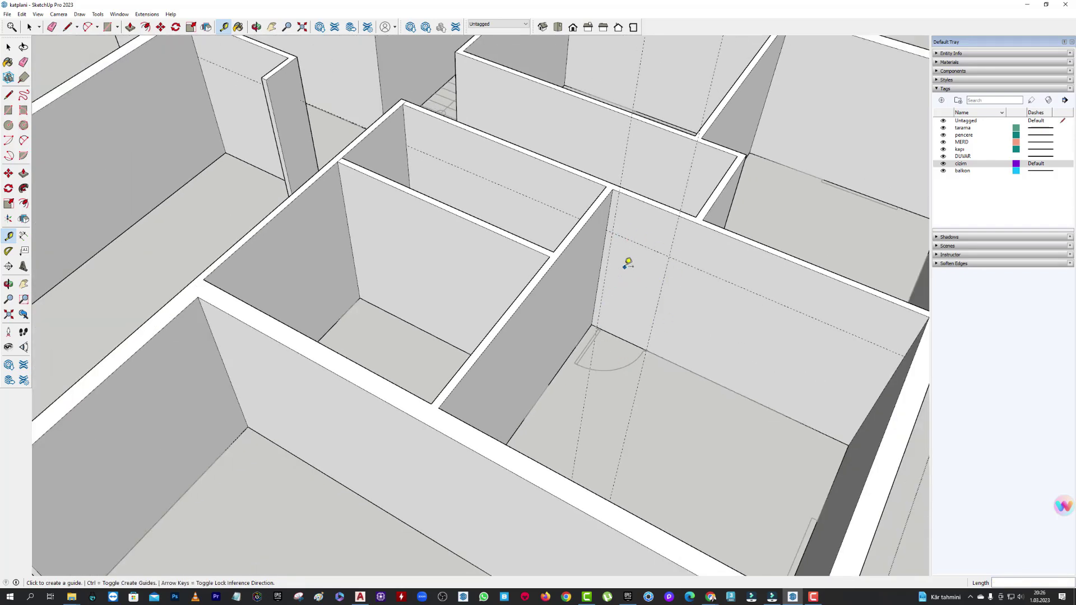
pyautogui.scroll(-1, 637, 263)
pyautogui.scroll(-1, 631, 276)
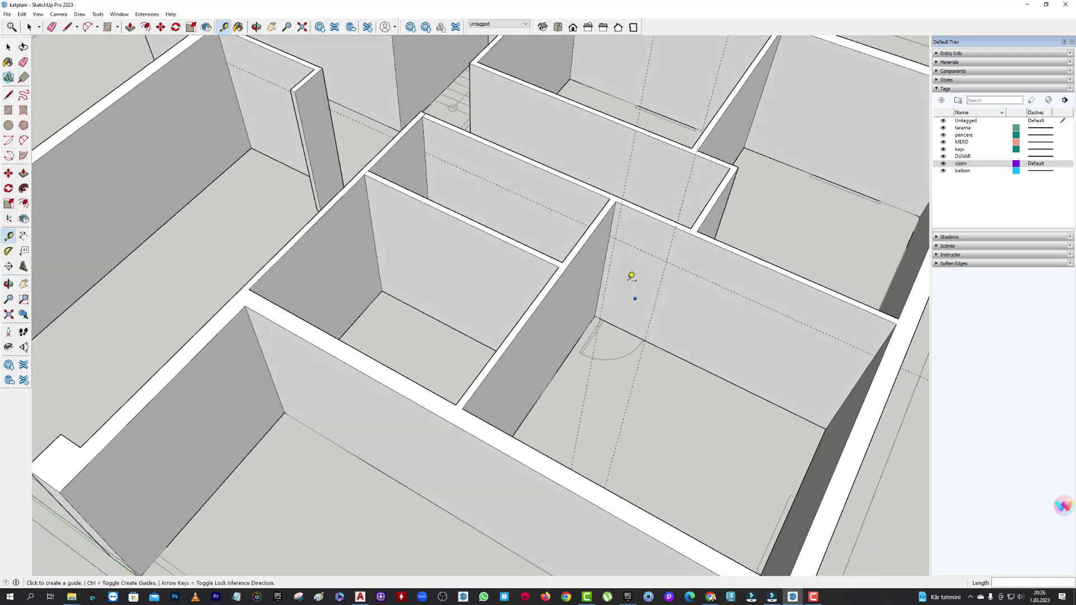
pyautogui.scroll(2, 664, 318)
pyautogui.scroll(1, 663, 318)
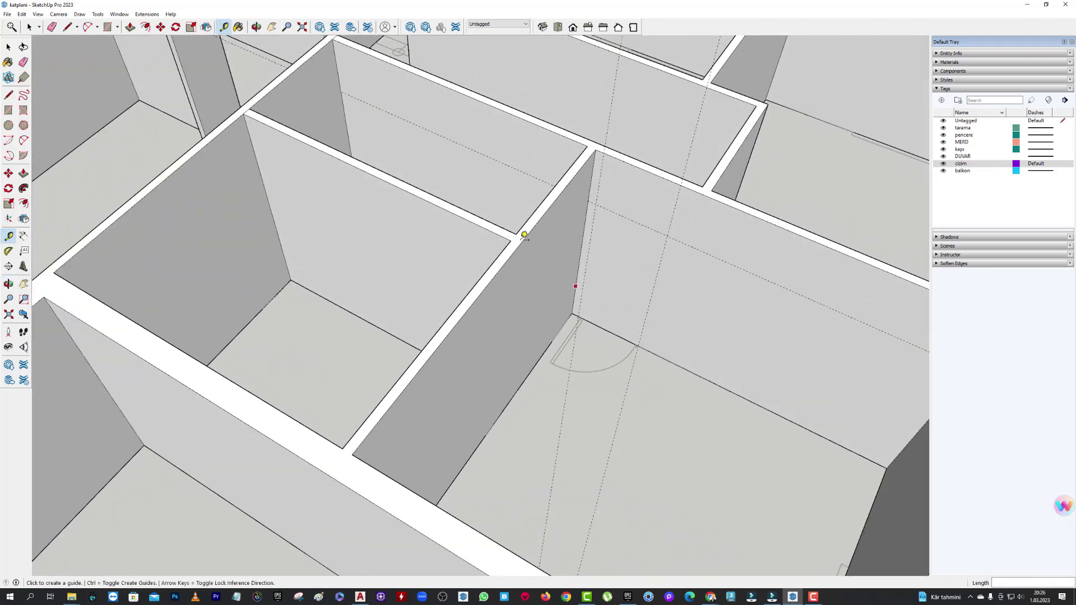
# Draw the door rectangle between the guides and push it into the interior wall.
pyautogui.click(9, 111)
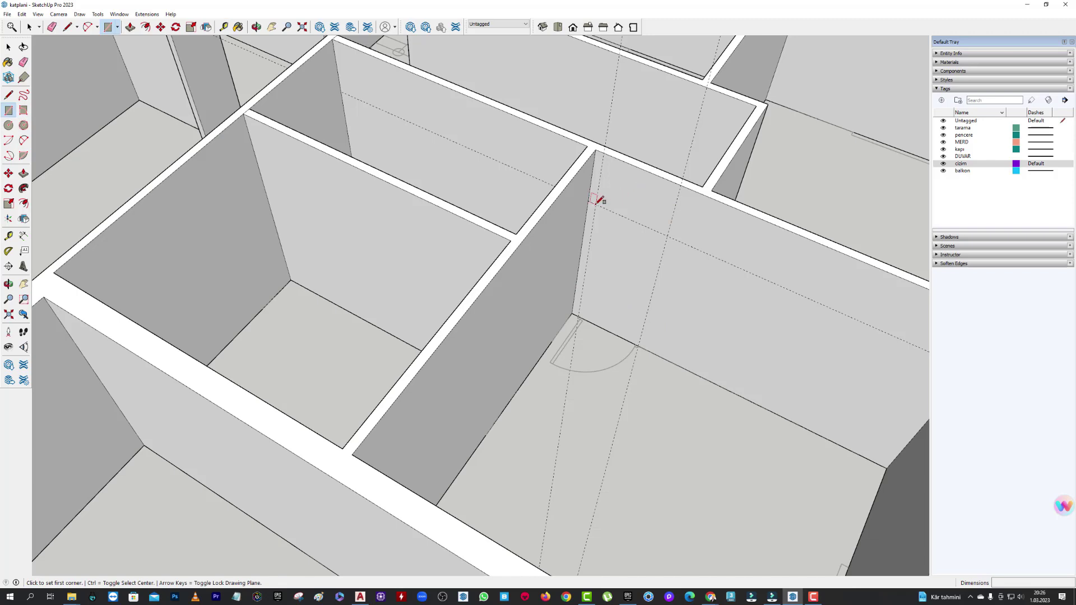
pyautogui.click(595, 203)
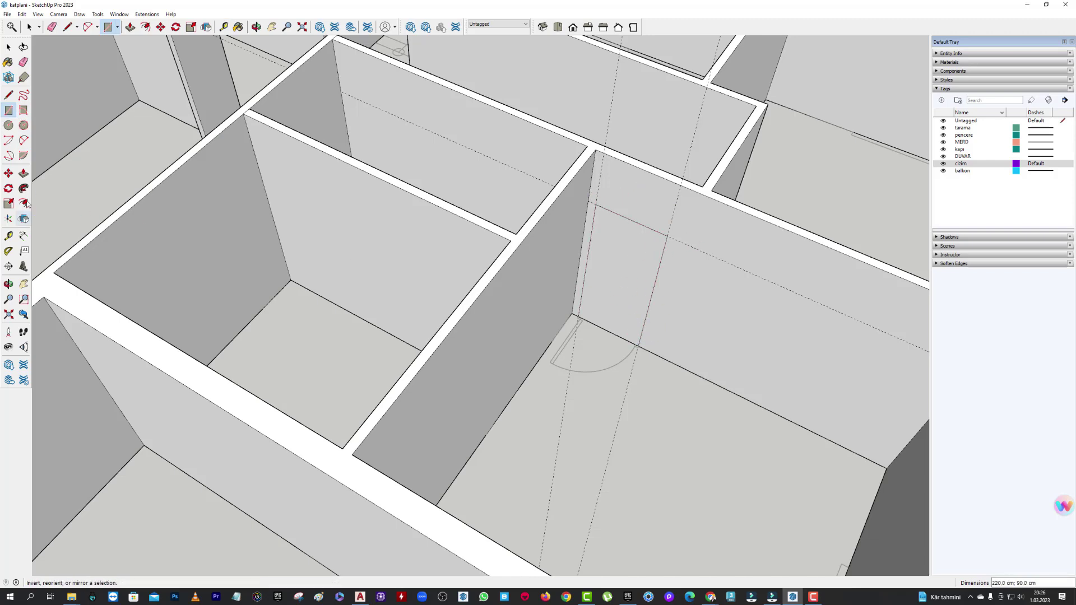
pyautogui.click(24, 173)
pyautogui.click(622, 277)
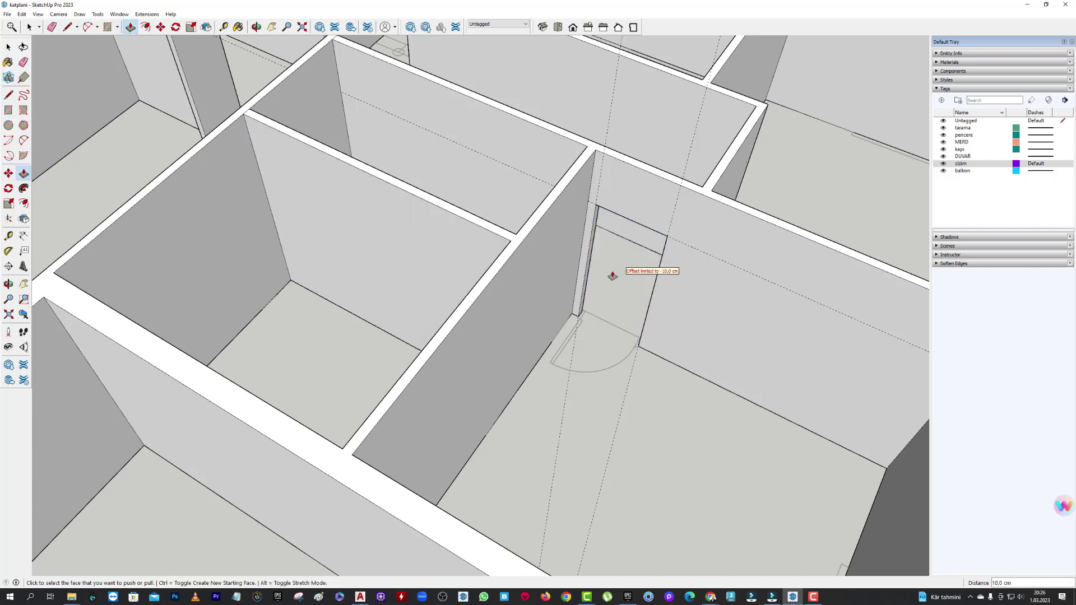
pyautogui.moveTo(612, 274)
pyautogui.mouseDown(button='middle')
pyautogui.moveTo(352, 280)
pyautogui.moveTo(442, 281)
pyautogui.moveTo(828, 209)
pyautogui.moveTo(632, 172)
pyautogui.moveTo(598, 258)
pyautogui.mouseUp(button='middle')
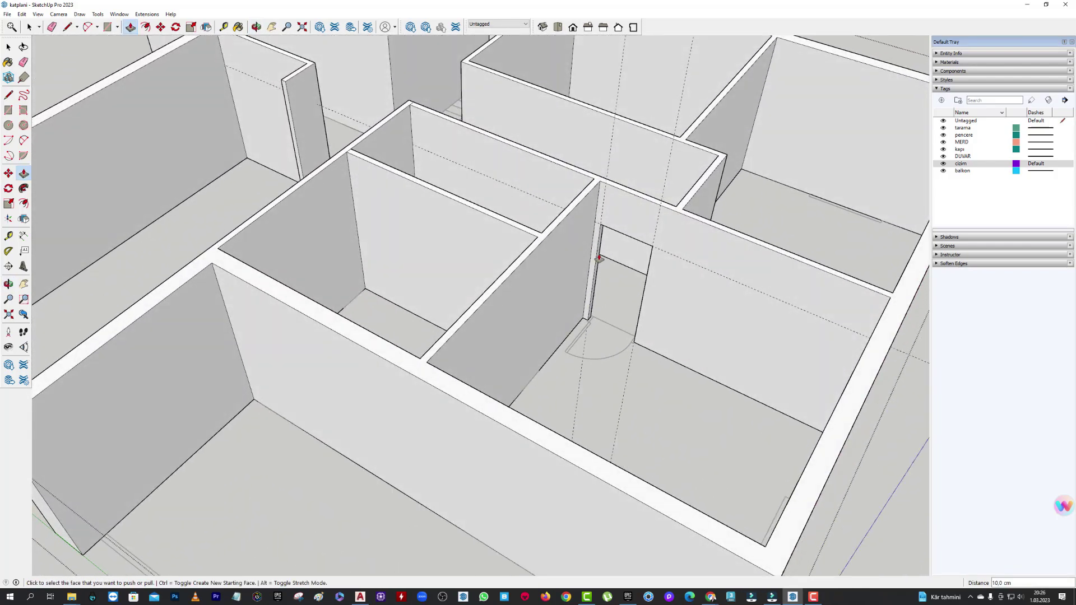
# Repeat the push into the wall, then select the leftover face in the opening.
pyautogui.scroll(-3, 599, 259)
pyautogui.scroll(4, 603, 278)
pyautogui.scroll(2, 616, 297)
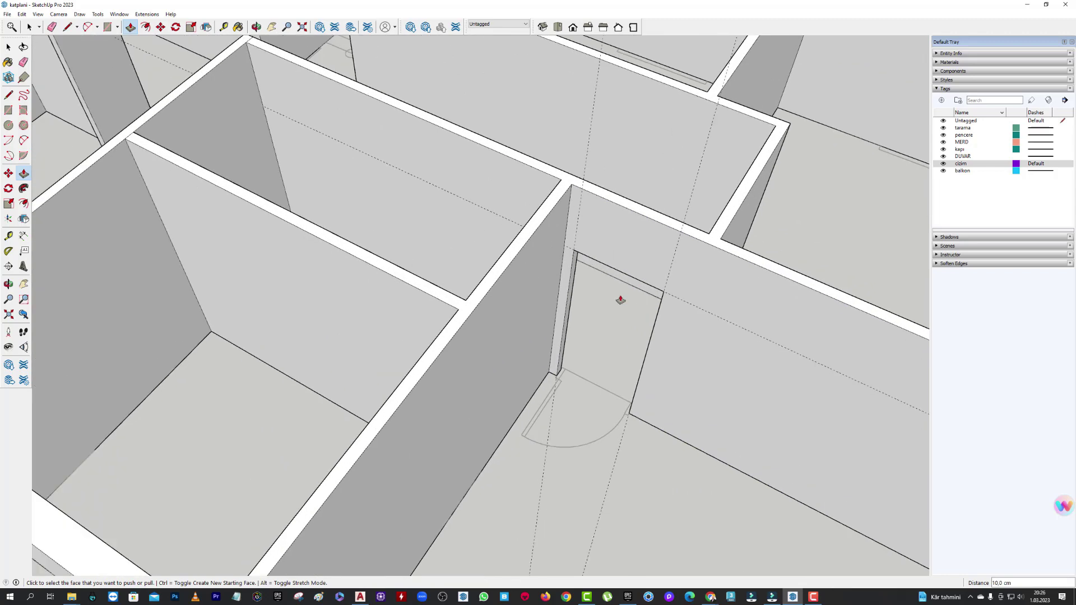
pyautogui.scroll(1, 619, 297)
pyautogui.doubleClick(614, 326)
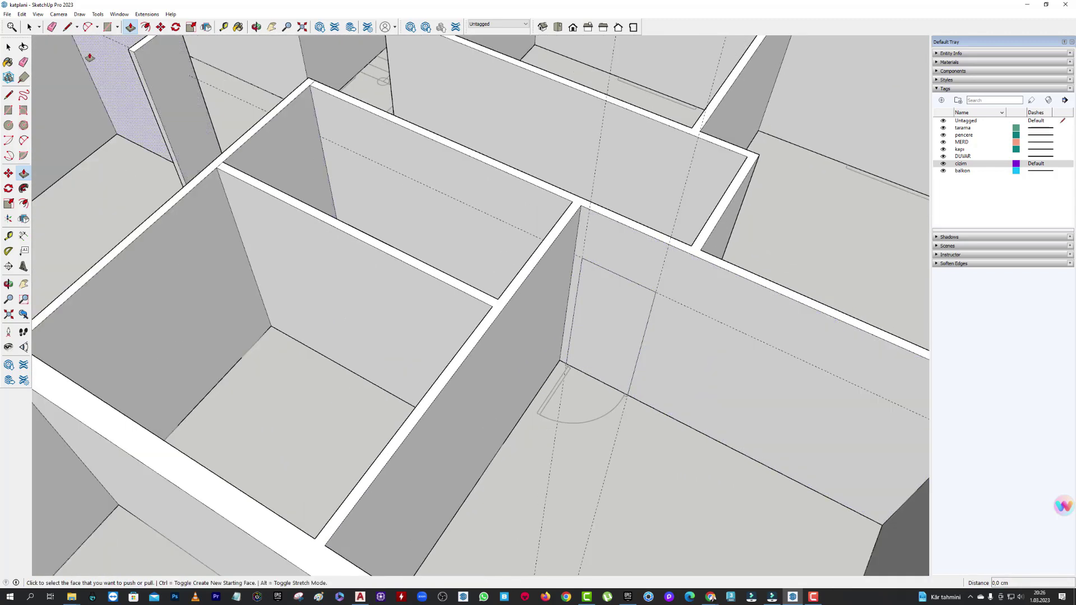
pyautogui.press('space')
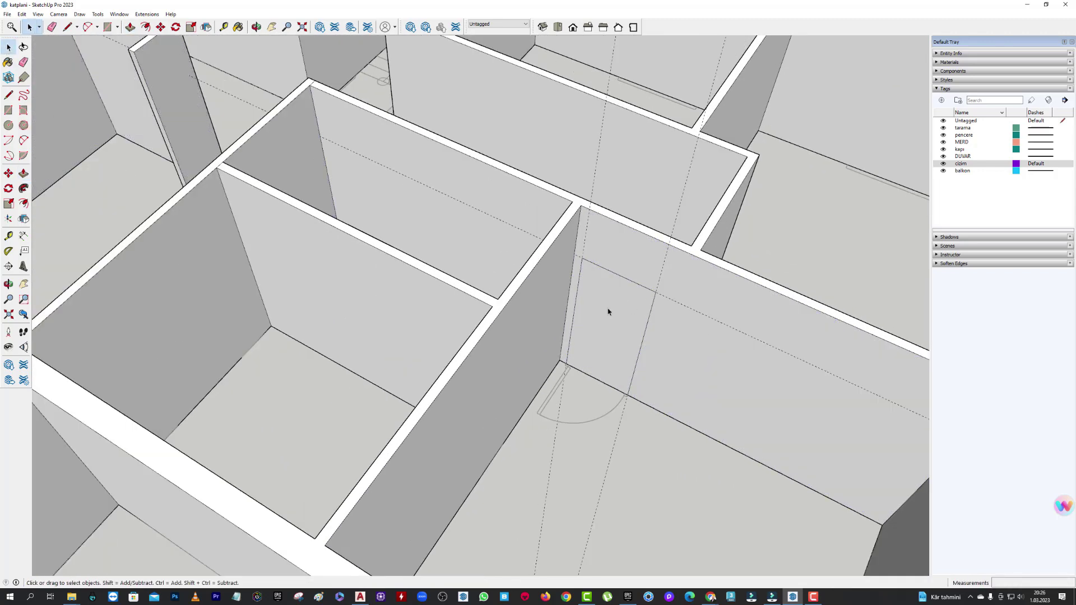
pyautogui.click(606, 305)
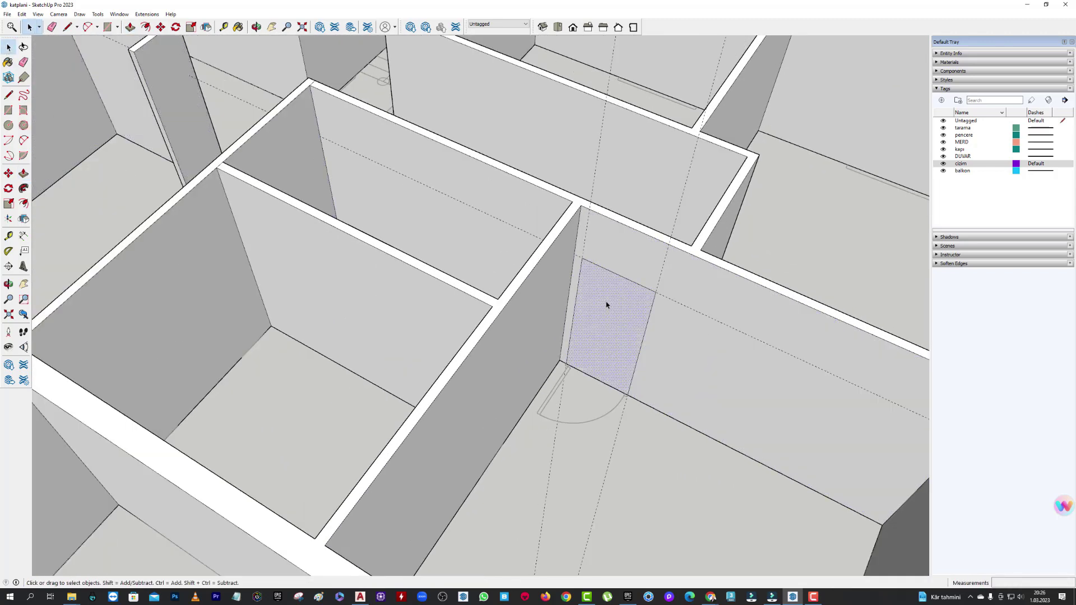
# Copy the door face and push it through to finish the interior doorway.
pyautogui.click(22, 15)
pyautogui.click(41, 61)
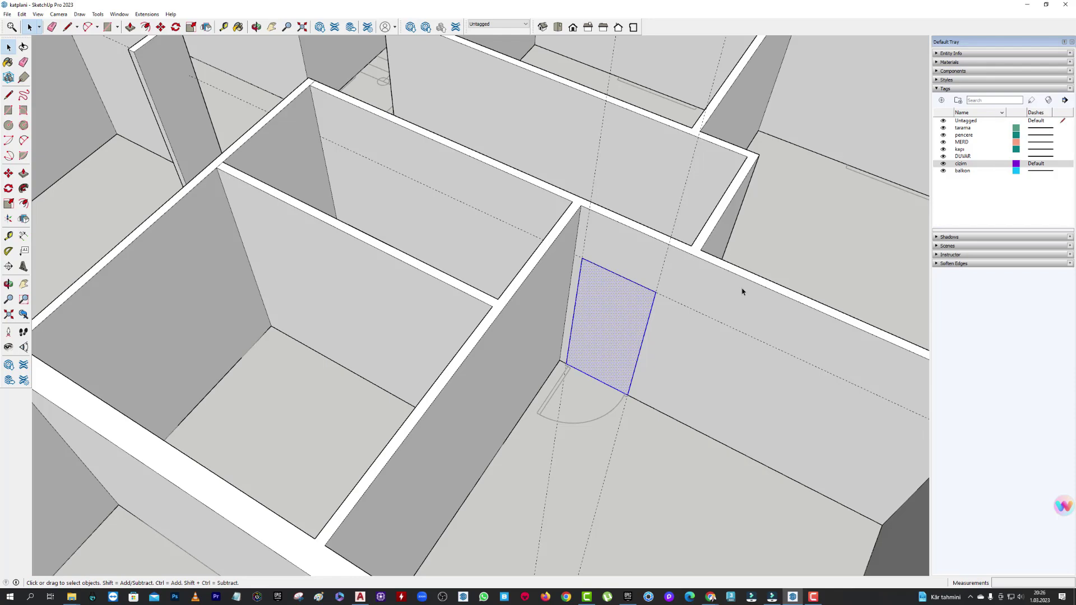
pyautogui.click(23, 175)
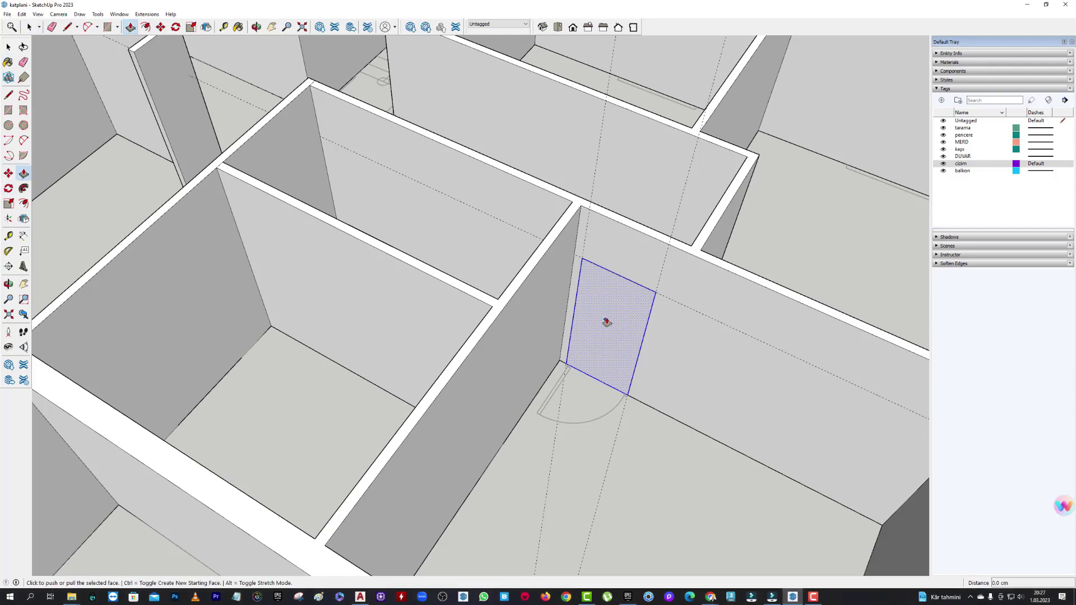
pyautogui.doubleClick(608, 320)
pyautogui.moveTo(608, 320)
pyautogui.mouseDown(button='middle')
pyautogui.moveTo(505, 330)
pyautogui.moveTo(708, 332)
pyautogui.mouseUp(button='middle')
pyautogui.scroll(-3, 709, 332)
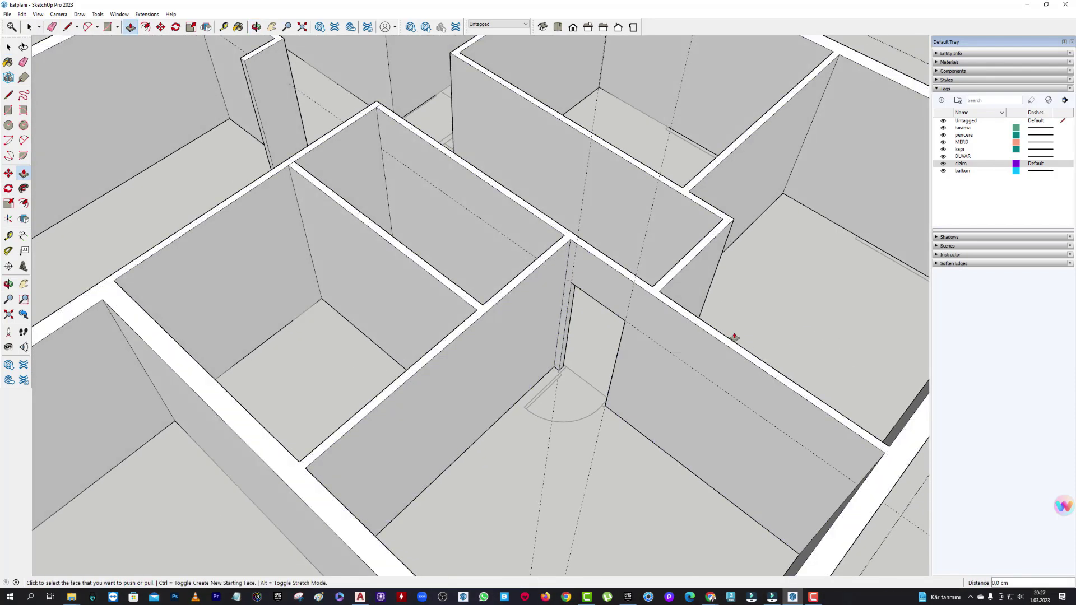
pyautogui.scroll(-3, 488, 329)
pyautogui.scroll(-2, 699, 334)
pyautogui.scroll(4, 695, 276)
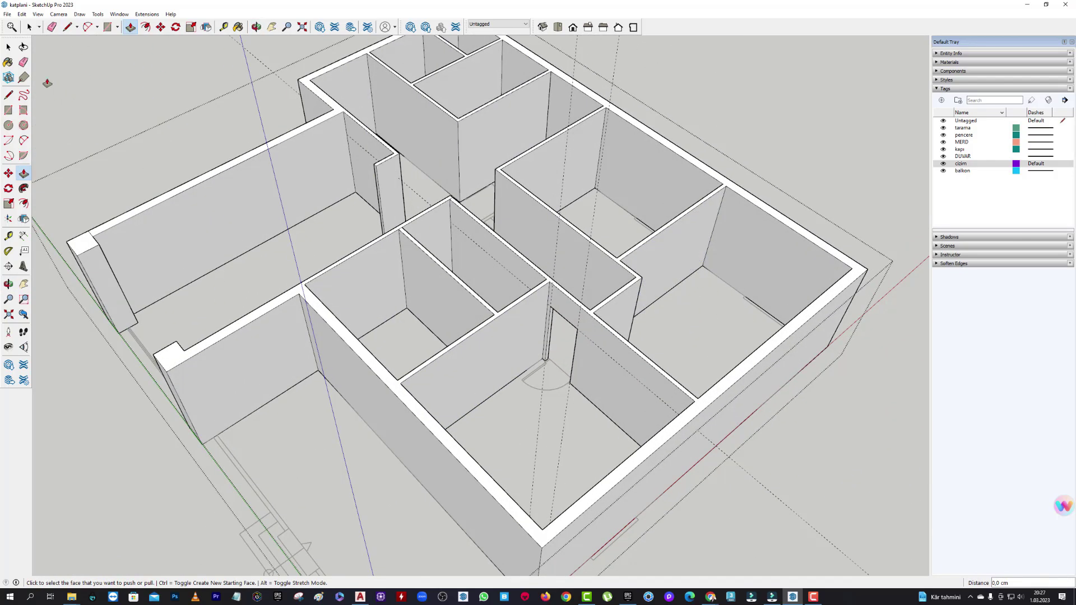
# Paste the copied door face from the Edit menu near the stair-hall wall.
pyautogui.moveTo(370, 163); pyautogui.dragTo(730, 274, button='middle')
pyautogui.scroll(3, 519, 249)
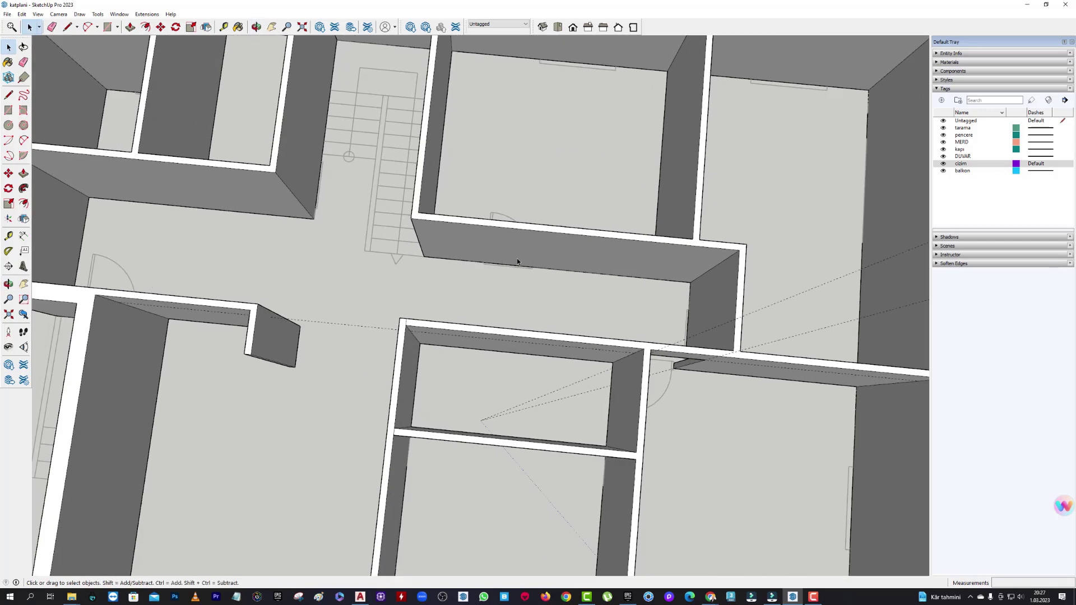
pyautogui.scroll(2, 474, 366)
pyautogui.moveTo(473, 366)
pyautogui.mouseDown(button='middle')
pyautogui.moveTo(464, 238)
pyautogui.moveTo(528, 274)
pyautogui.moveTo(469, 204)
pyautogui.moveTo(524, 260)
pyautogui.mouseUp(button='middle')
pyautogui.scroll(3, 521, 260)
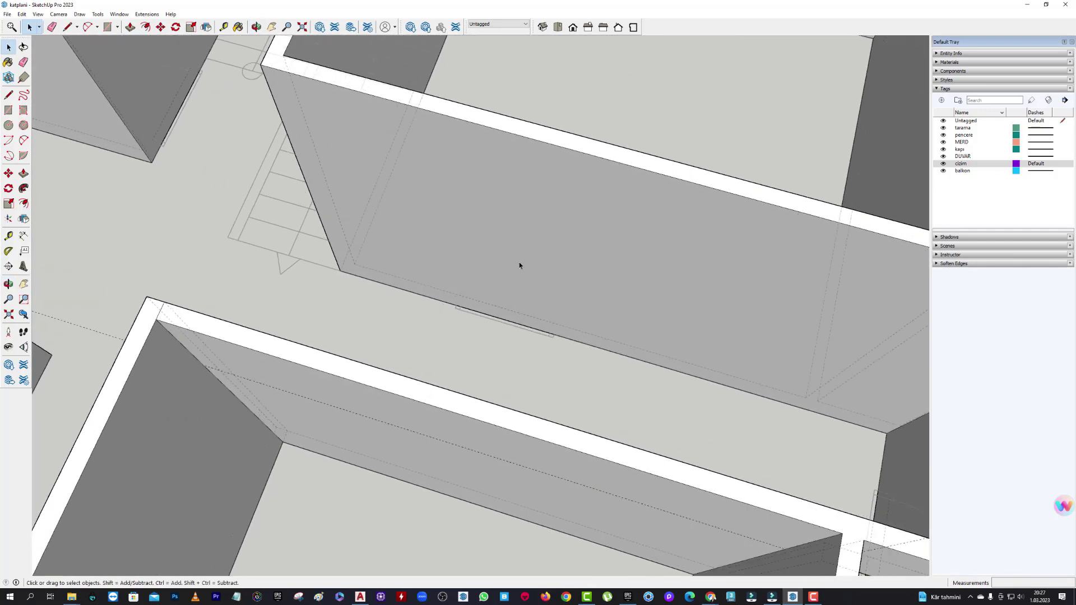
pyautogui.scroll(1, 480, 318)
pyautogui.scroll(2, 495, 283)
pyautogui.click(21, 14)
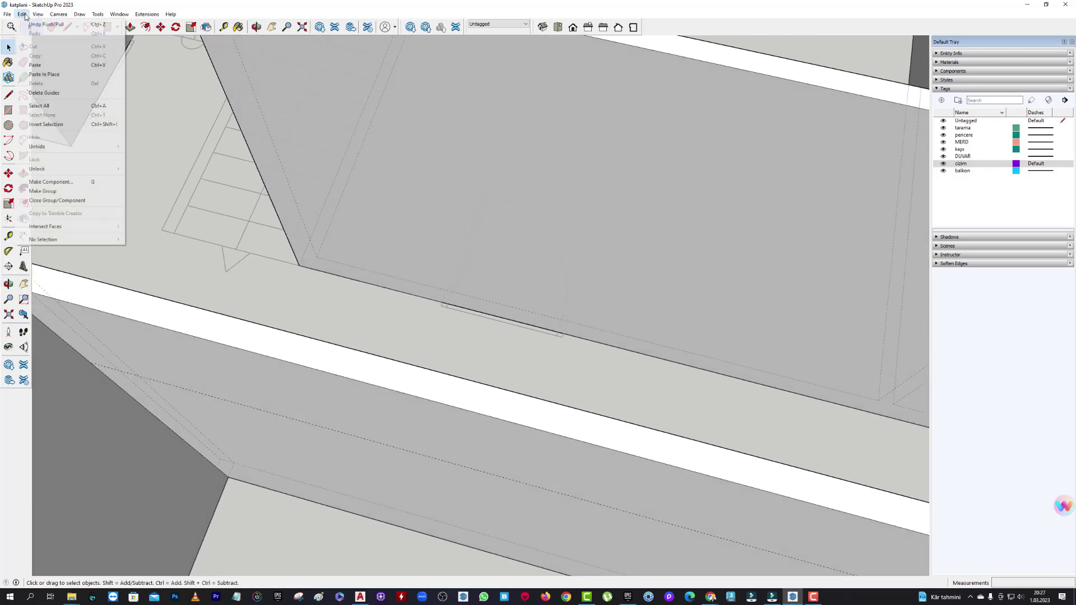
pyautogui.click(39, 72)
pyautogui.scroll(-2, 490, 230)
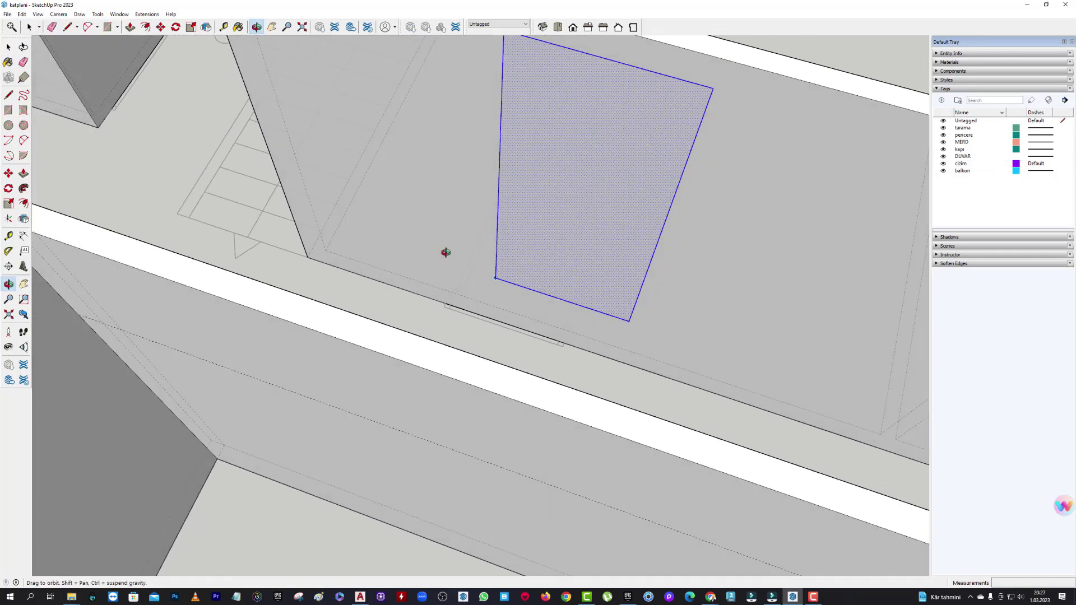
pyautogui.scroll(-2, 552, 228)
pyautogui.scroll(-3, 518, 241)
pyautogui.scroll(-3, 517, 239)
pyautogui.scroll(-3, 517, 239)
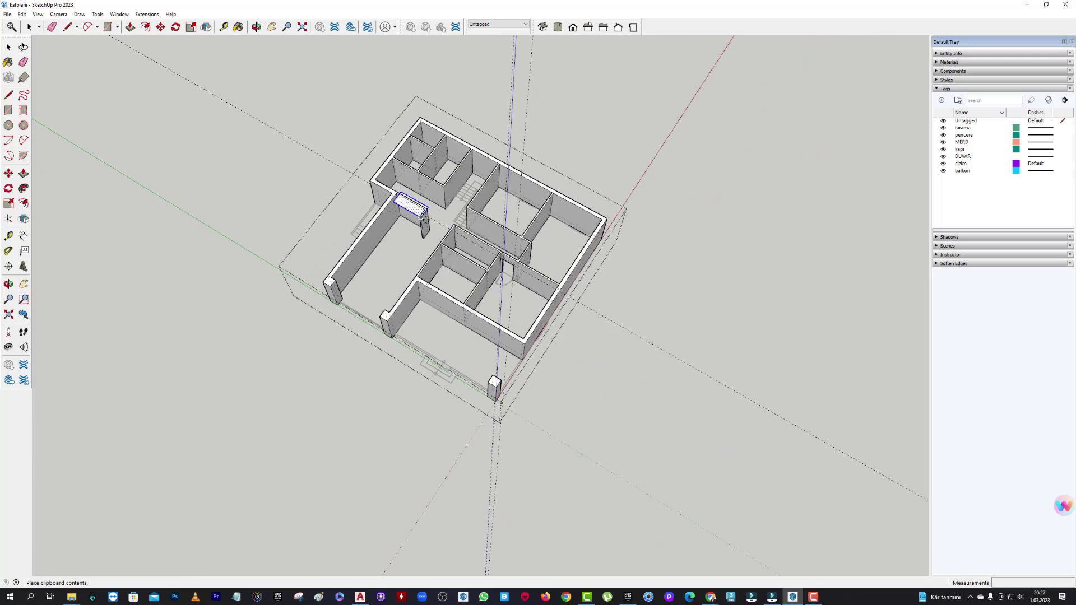
pyautogui.scroll(4, 475, 221)
pyautogui.scroll(5, 488, 233)
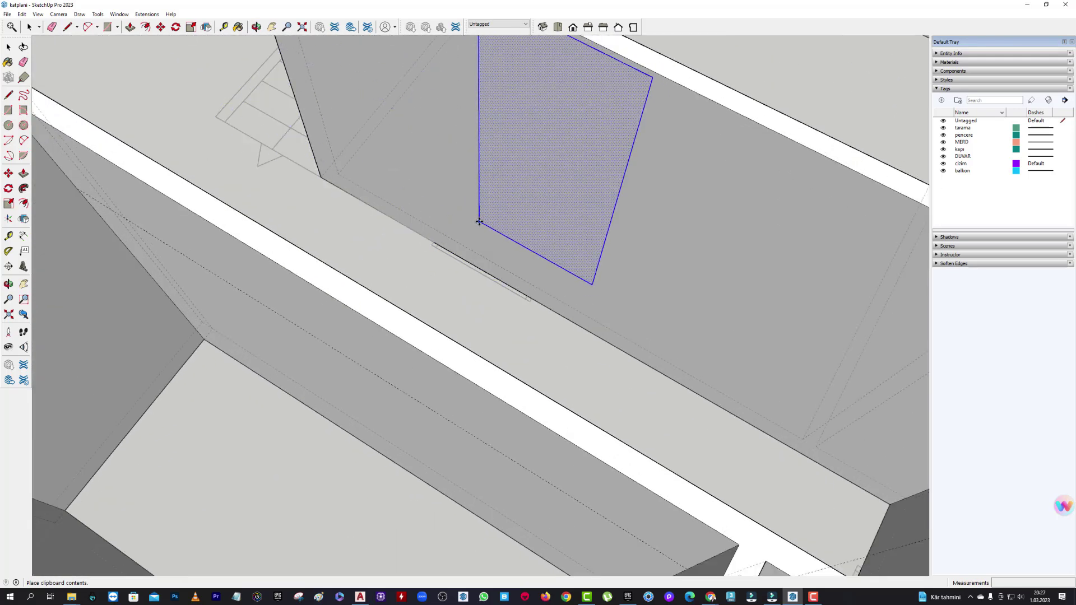
# Place the pasted face on the wall and move its corner to the door's floor mark.
pyautogui.click(484, 223)
pyautogui.scroll(2, 521, 288)
pyautogui.scroll(2, 524, 258)
pyautogui.scroll(2, 483, 257)
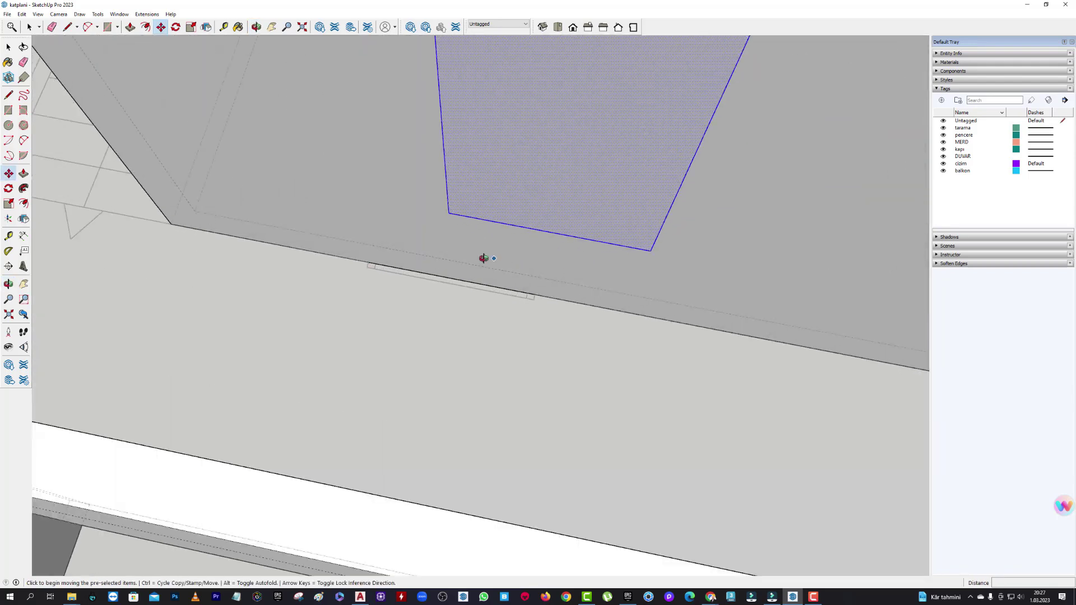
pyautogui.scroll(1, 456, 241)
pyautogui.click(455, 212)
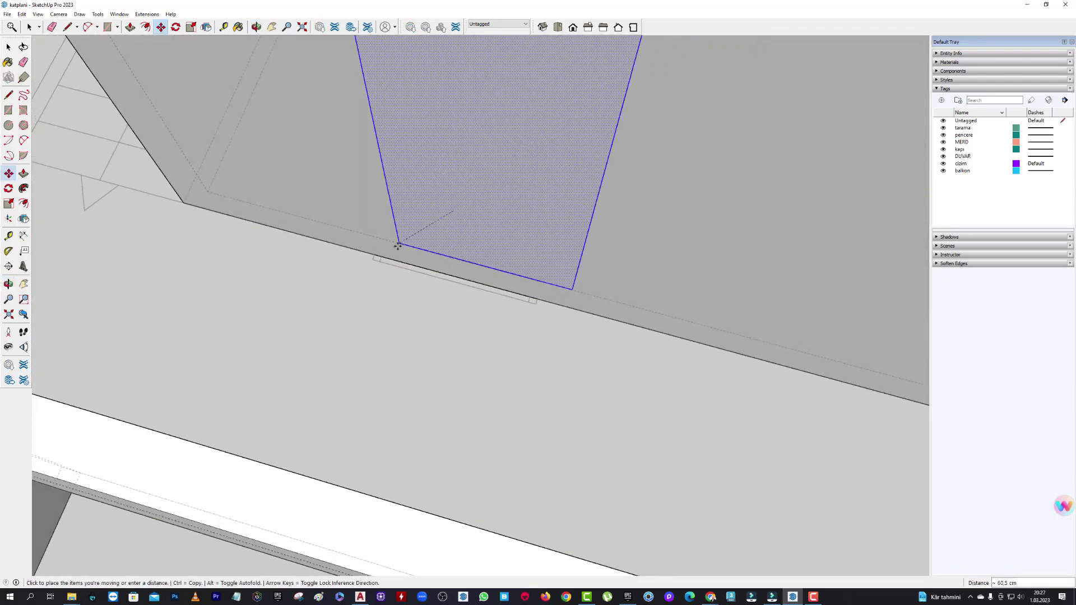
pyautogui.click(378, 255)
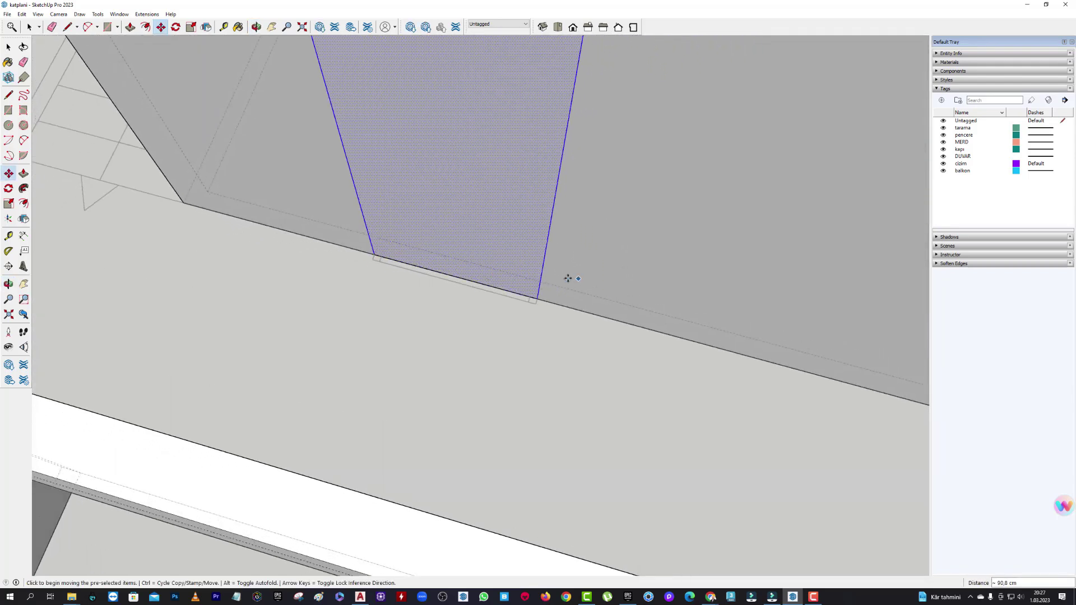
pyautogui.scroll(-5, 570, 279)
# Push/Pull the face through the wall to cut the second doorway.
pyautogui.click(23, 173)
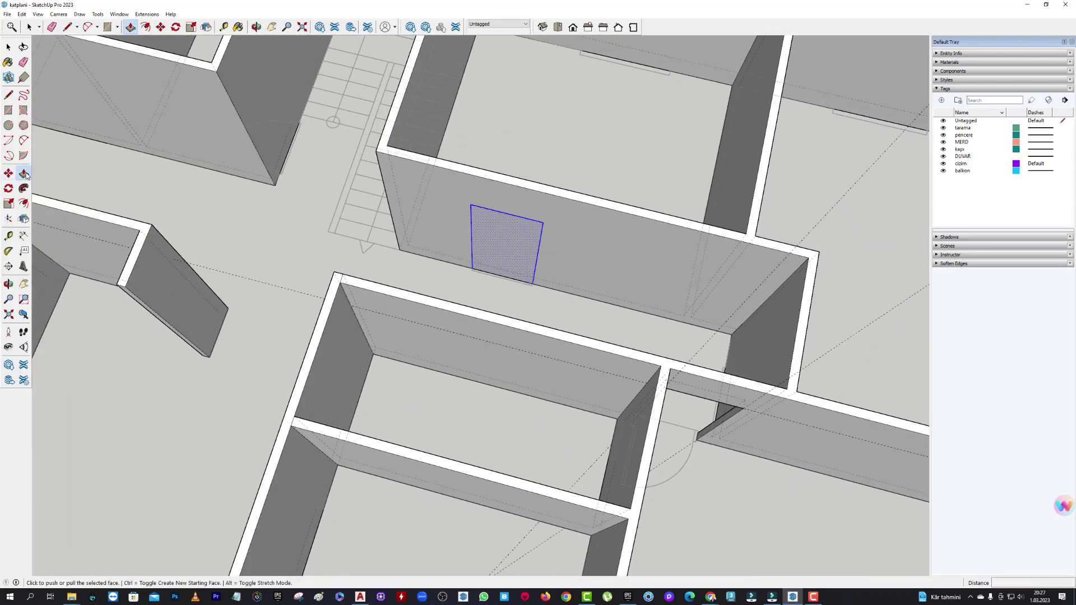
pyautogui.doubleClick(500, 235)
pyautogui.moveTo(495, 240)
pyautogui.mouseDown(button='middle')
pyautogui.moveTo(785, 239)
pyautogui.moveTo(677, 228)
pyautogui.moveTo(568, 281)
pyautogui.mouseUp(button='middle')
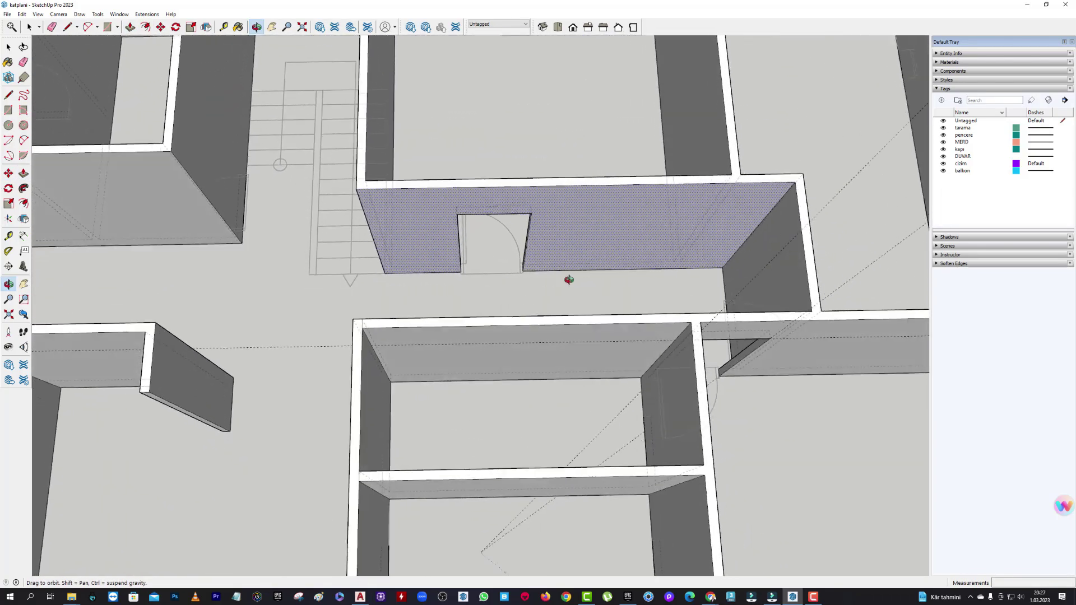
pyautogui.scroll(-5, 706, 288)
pyautogui.moveTo(706, 288)
pyautogui.mouseDown(button='middle')
pyautogui.moveTo(529, 278)
pyautogui.moveTo(512, 299)
pyautogui.mouseUp(button='middle')
pyautogui.scroll(3, 529, 278)
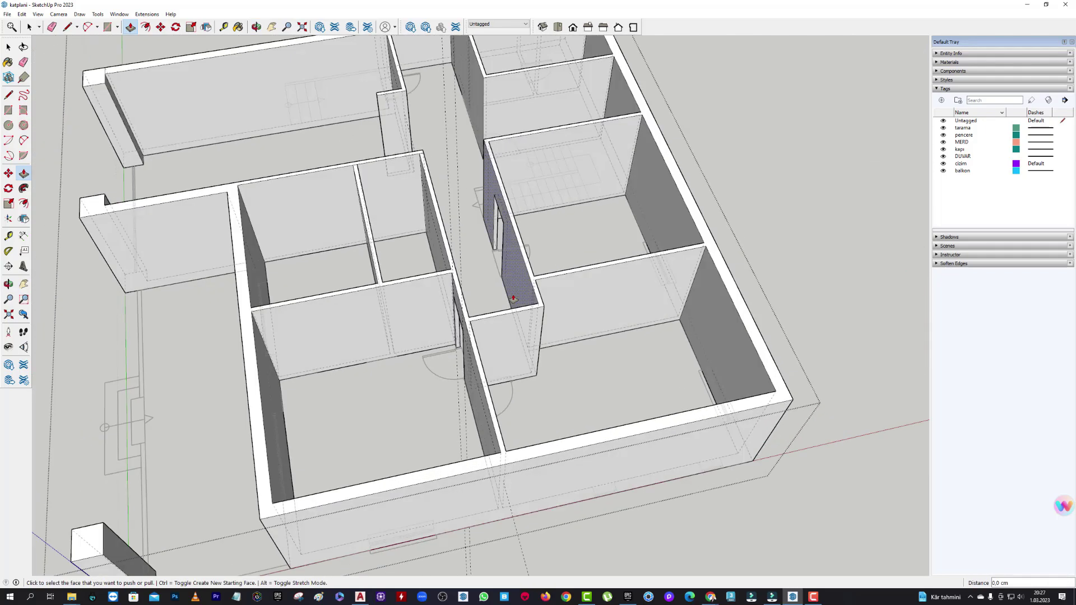
# Paste the copied door face onto the short wall beside the swing arc and move it to floor level.
pyautogui.moveTo(498, 328); pyautogui.dragTo(492, 360, button='middle')
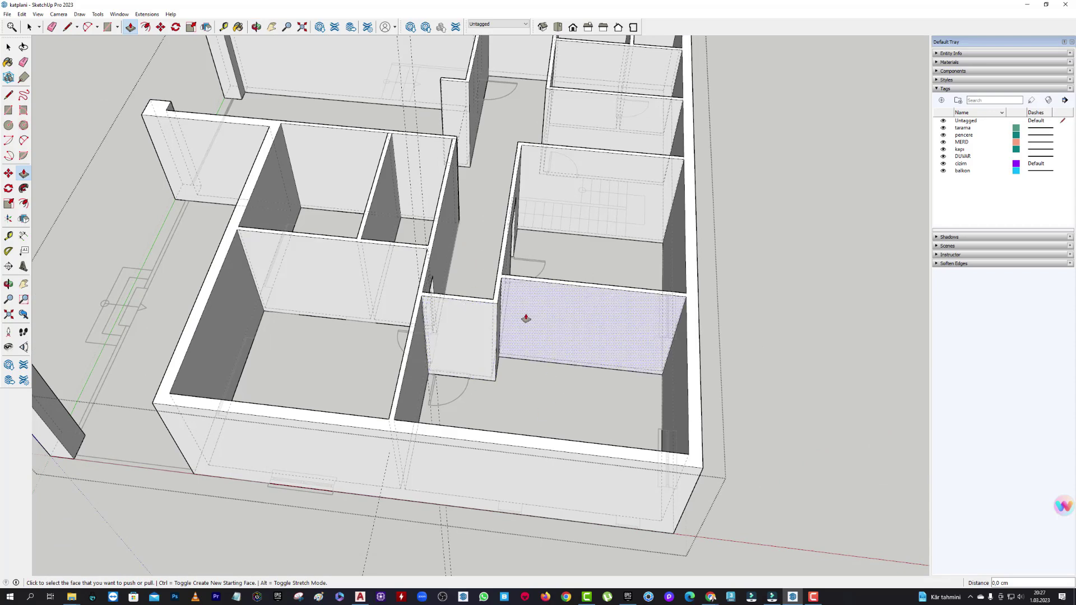
pyautogui.scroll(3, 442, 348)
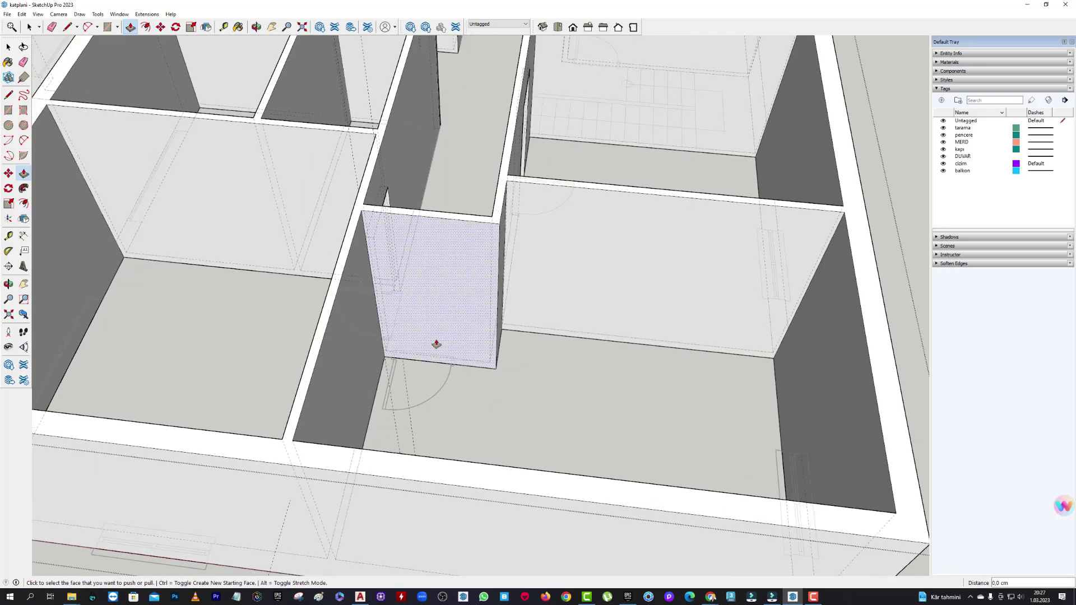
pyautogui.scroll(2, 449, 325)
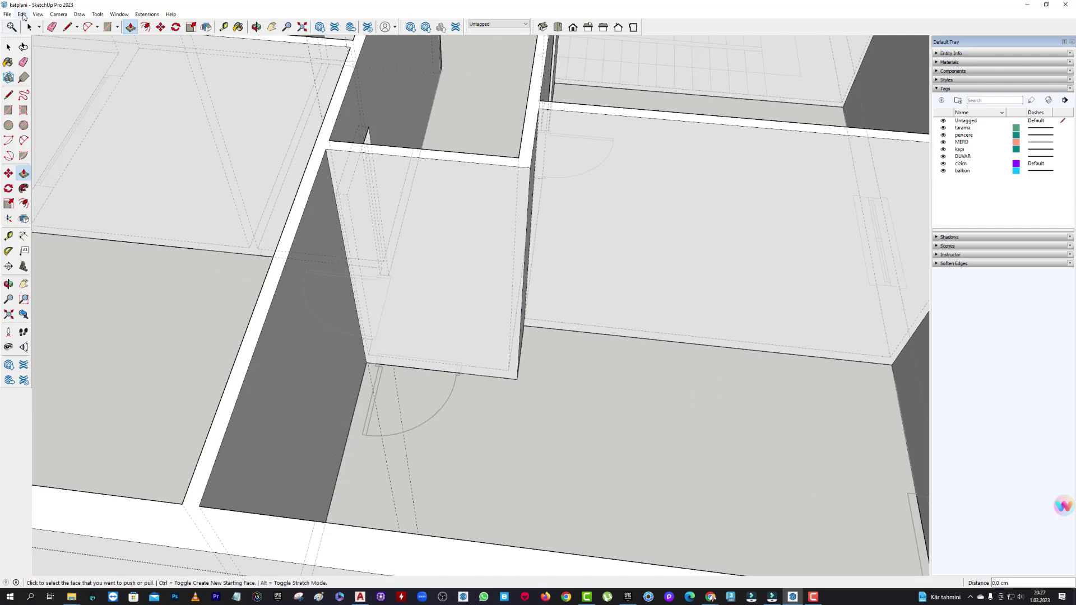
pyautogui.click(23, 14)
pyautogui.click(37, 66)
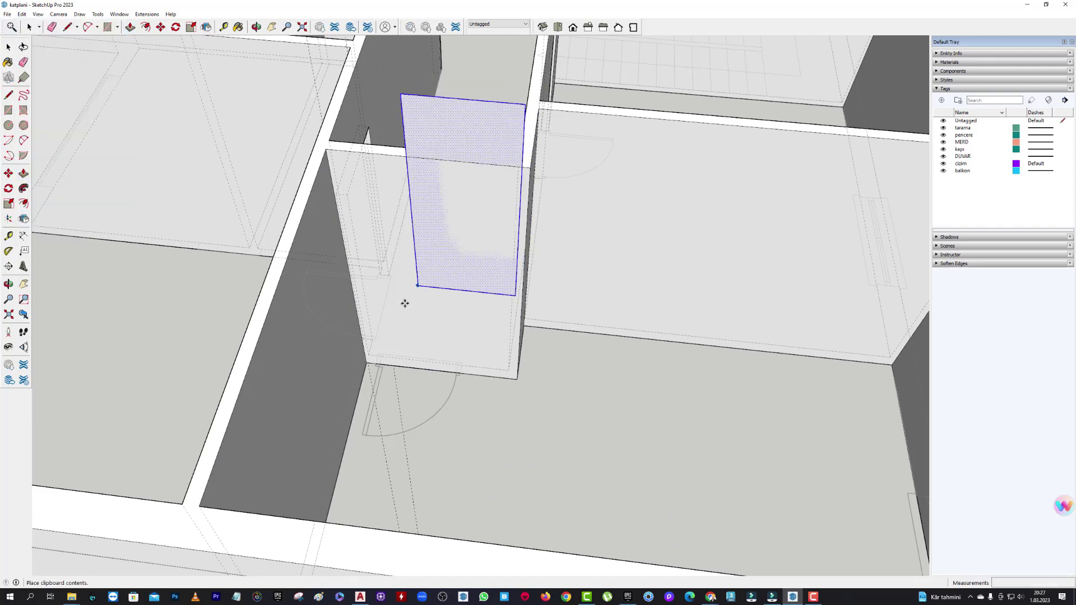
pyautogui.click(397, 358)
pyautogui.scroll(3, 389, 380)
pyautogui.click(401, 312)
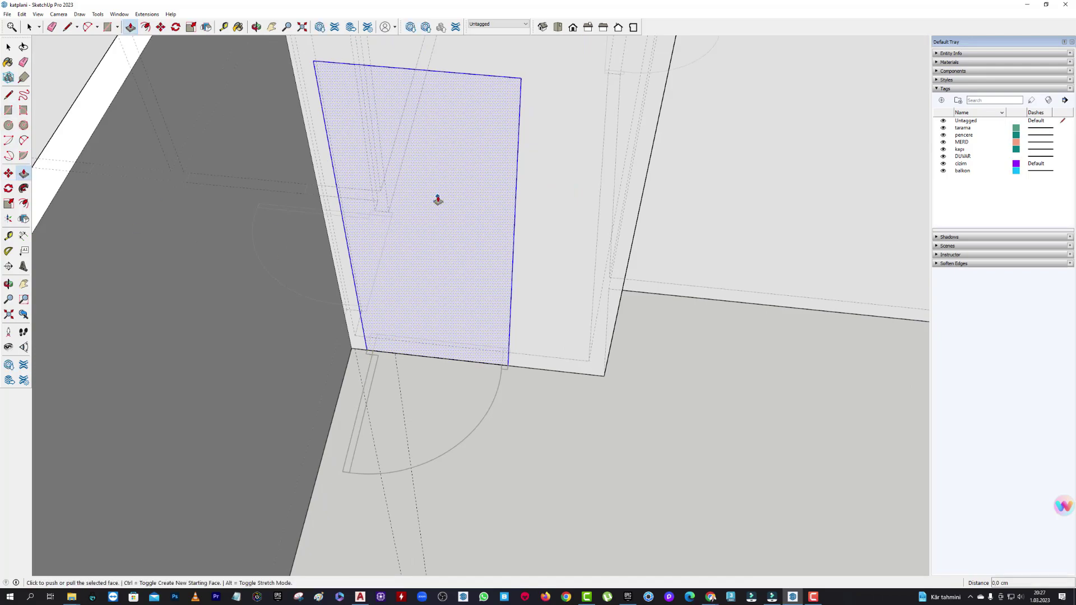
pyautogui.scroll(-3, 476, 230)
pyautogui.scroll(-5, 622, 334)
pyautogui.moveTo(622, 334)
pyautogui.mouseDown(button='middle')
pyautogui.moveTo(445, 161)
pyautogui.moveTo(284, 180)
pyautogui.moveTo(710, 252)
pyautogui.moveTo(569, 353)
pyautogui.moveTo(482, 280)
pyautogui.moveTo(495, 269)
pyautogui.moveTo(456, 281)
pyautogui.mouseUp(button='middle')
pyautogui.scroll(-3, 444, 162)
# Paste the door face onto the wall next to the stairs, aligned with its door mark.
pyautogui.scroll(2, 504, 292)
pyautogui.scroll(2, 495, 269)
pyautogui.scroll(4, 381, 222)
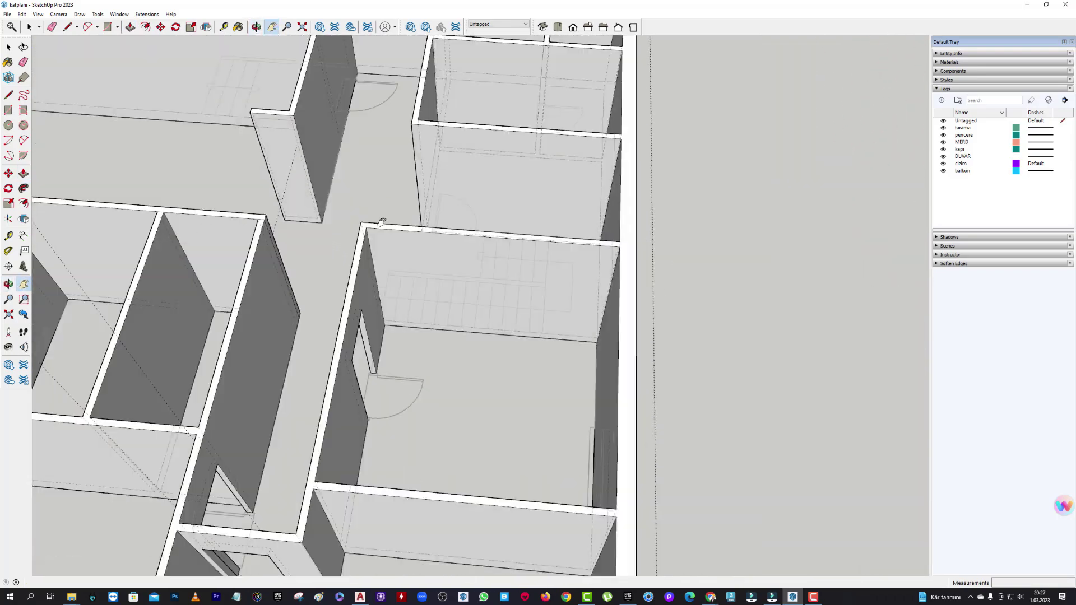
pyautogui.scroll(3, 507, 238)
pyautogui.scroll(4, 435, 242)
pyautogui.moveTo(435, 243)
pyautogui.mouseDown(button='middle')
pyautogui.moveTo(469, 216)
pyautogui.moveTo(65, 48)
pyautogui.mouseUp(button='middle')
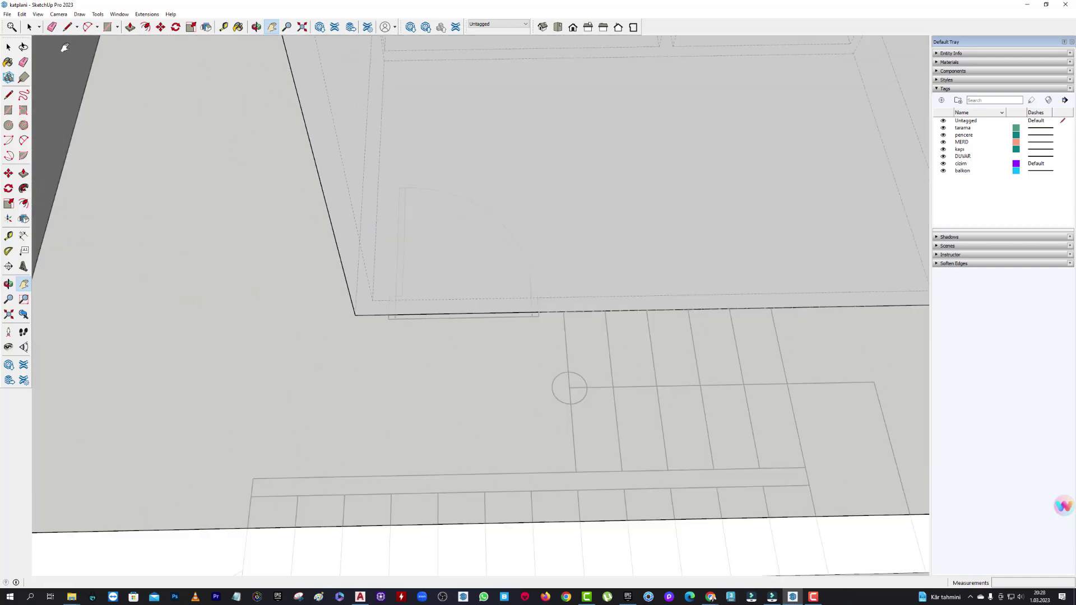
pyautogui.click(32, 16)
pyautogui.click(57, 62)
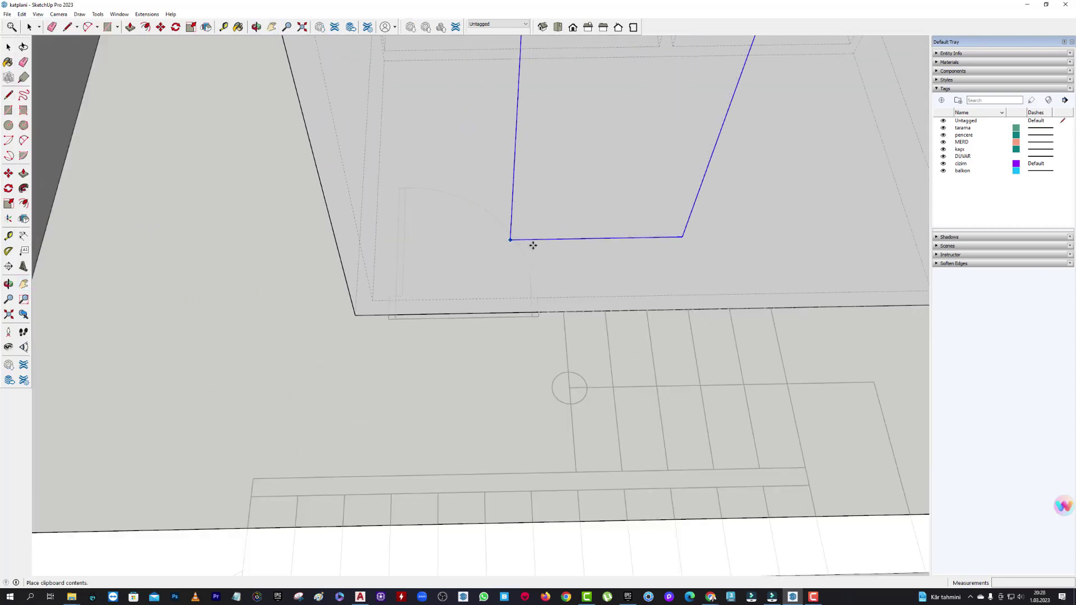
pyautogui.click(550, 253)
pyautogui.click(552, 247)
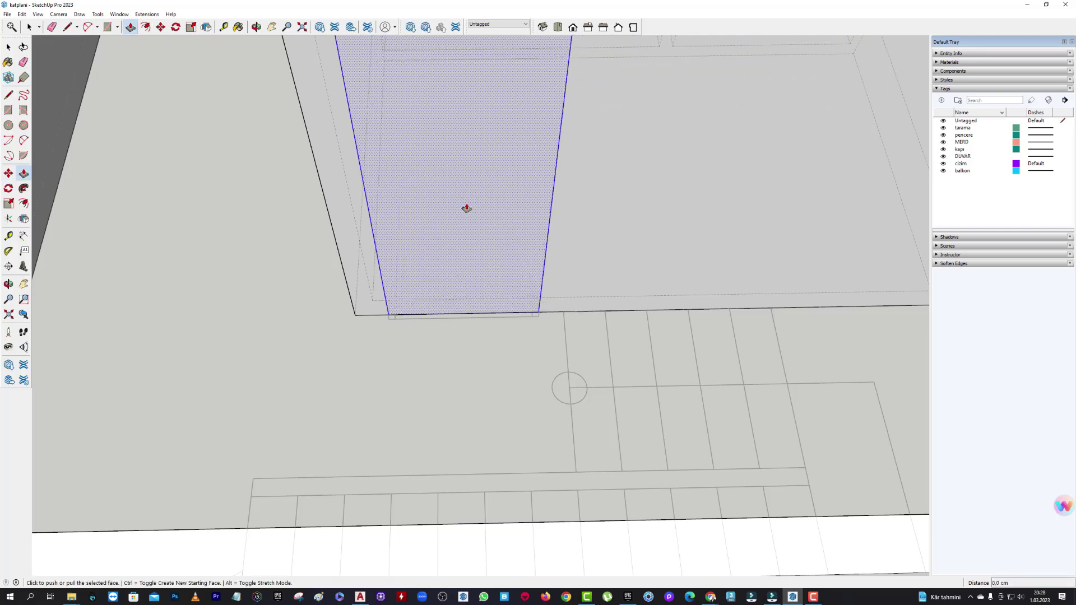
pyautogui.scroll(-3, 466, 208)
pyautogui.scroll(-4, 470, 175)
pyautogui.scroll(-3, 541, 288)
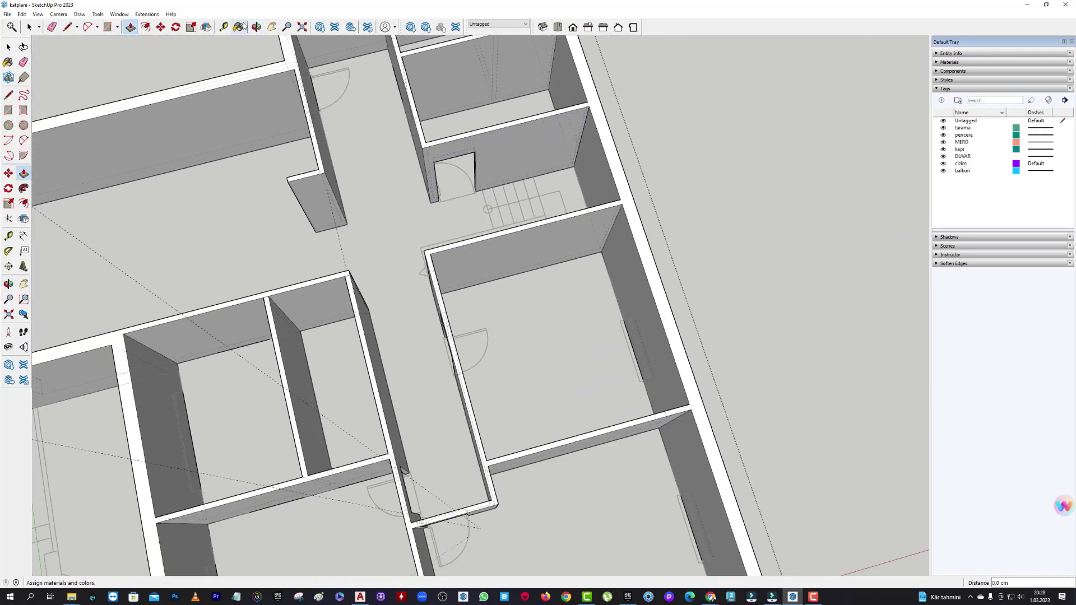
# Paste the copied door face near the building's corner and drop it in place.
pyautogui.click(271, 28)
pyautogui.moveTo(493, 232)
pyautogui.mouseDown()
pyautogui.moveTo(658, 230)
pyautogui.moveTo(599, 195)
pyautogui.mouseUp()
pyautogui.moveTo(599, 194)
pyautogui.mouseDown(button='middle')
pyautogui.moveTo(593, 348)
pyautogui.moveTo(644, 298)
pyautogui.moveTo(509, 305)
pyautogui.moveTo(458, 323)
pyautogui.moveTo(490, 300)
pyautogui.mouseUp(button='middle')
pyautogui.scroll(4, 487, 336)
pyautogui.scroll(3, 437, 271)
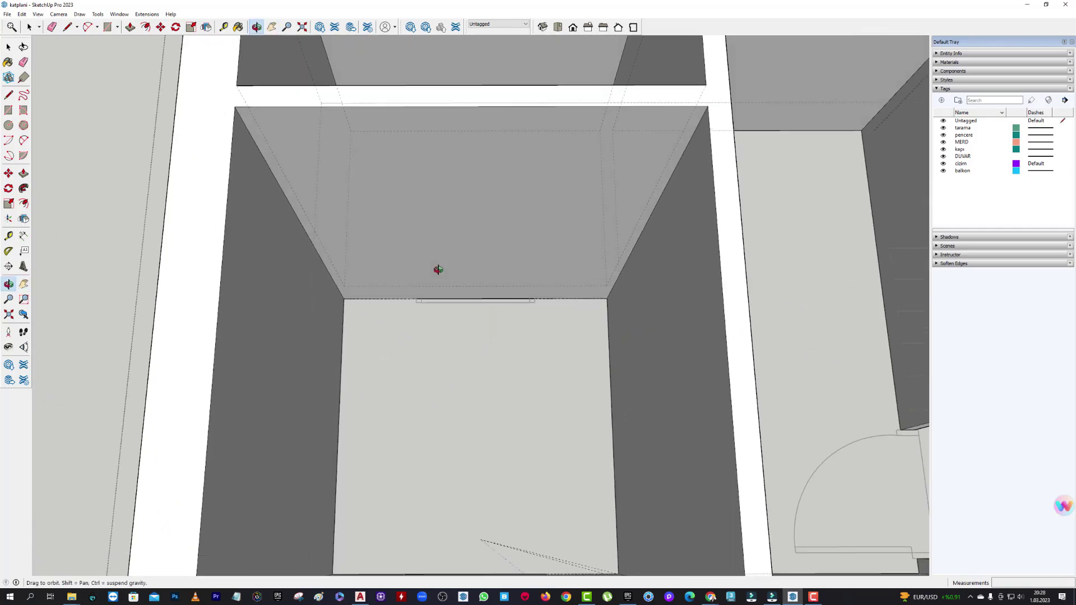
pyautogui.click(21, 14)
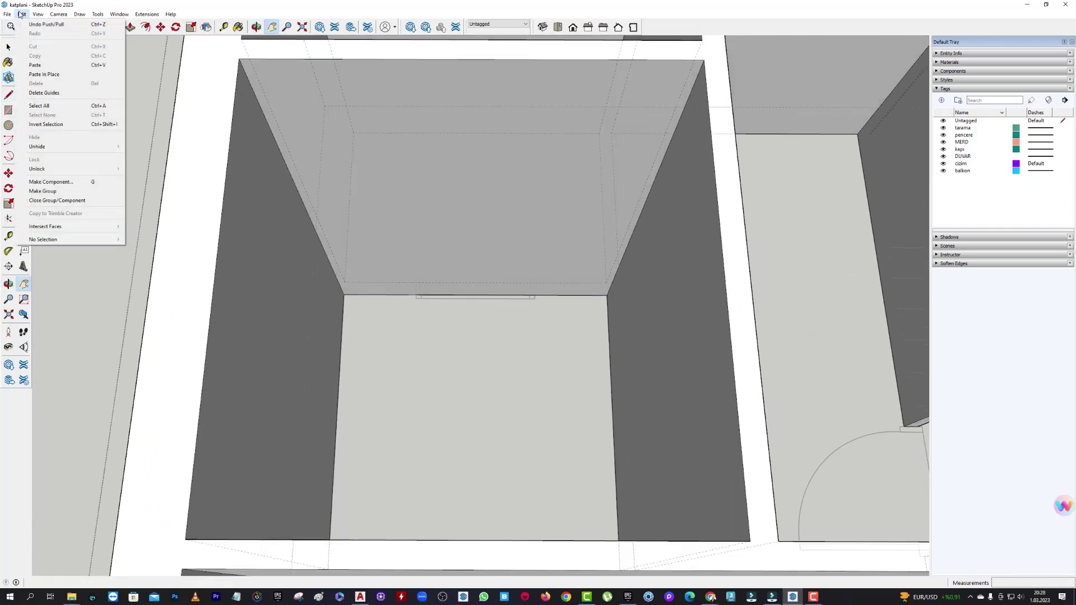
pyautogui.click(33, 65)
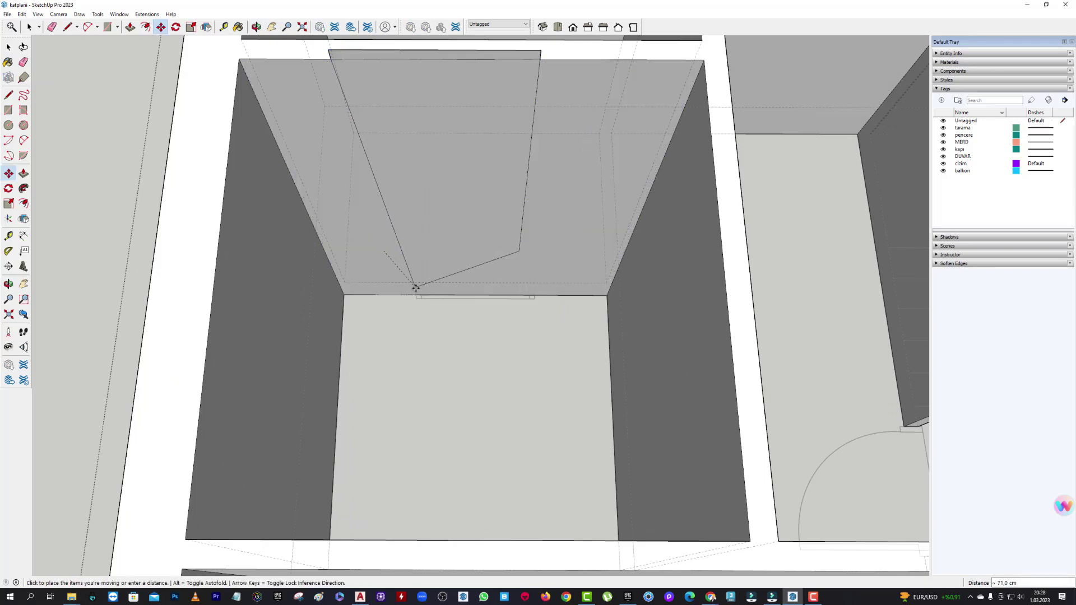
pyautogui.click(423, 260)
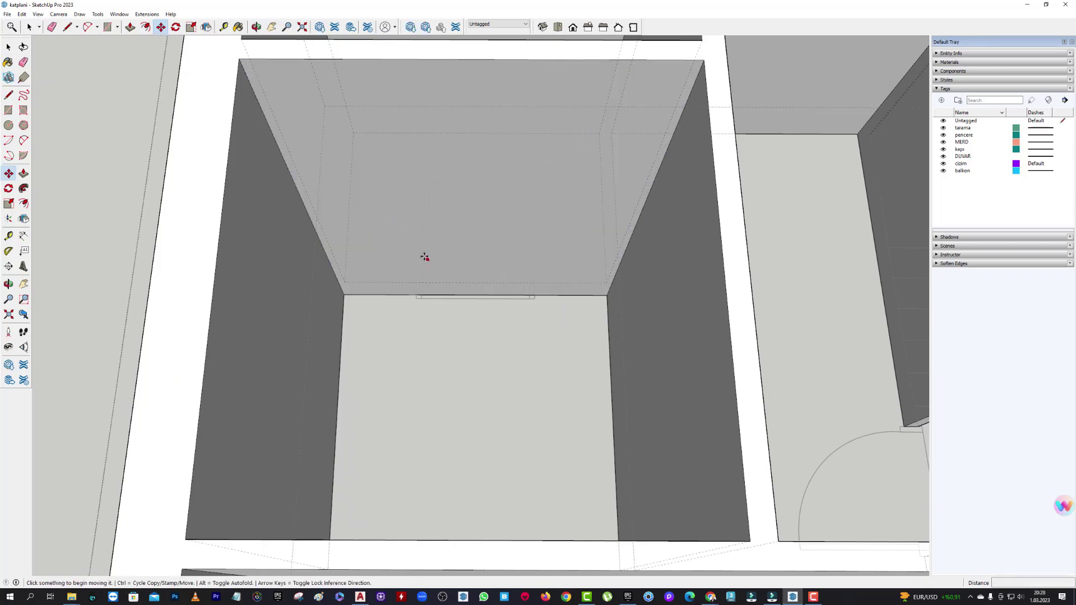
# Paste the rectangle onto another room's wall, lower it to the floor edge, and push it through.
pyautogui.moveTo(426, 257)
pyautogui.mouseDown(button='middle')
pyautogui.moveTo(418, 212)
pyautogui.moveTo(392, 190)
pyautogui.mouseUp(button='middle')
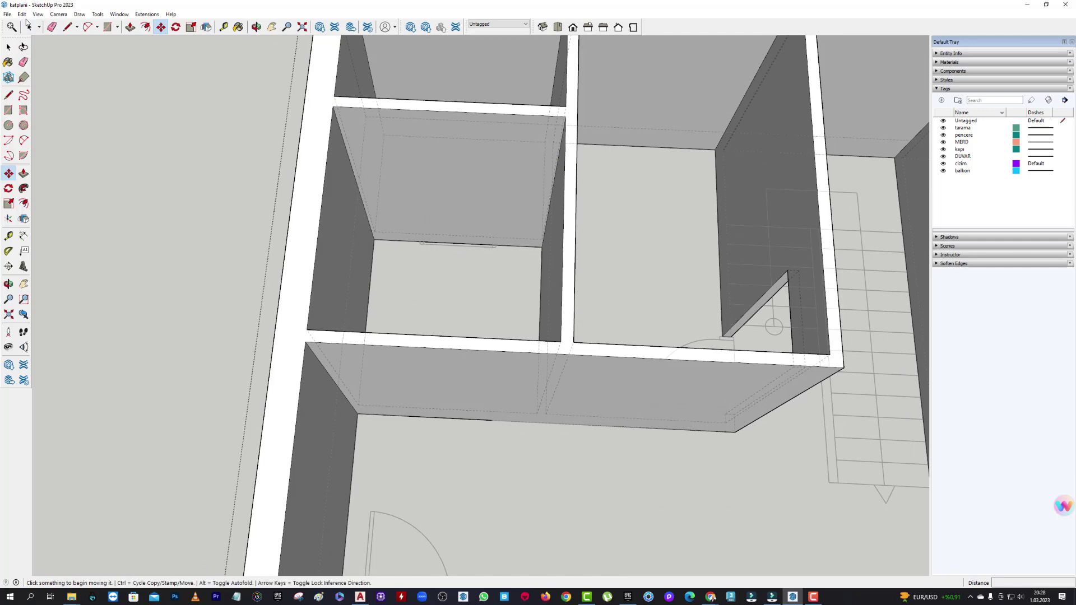
pyautogui.click(21, 14)
pyautogui.click(33, 65)
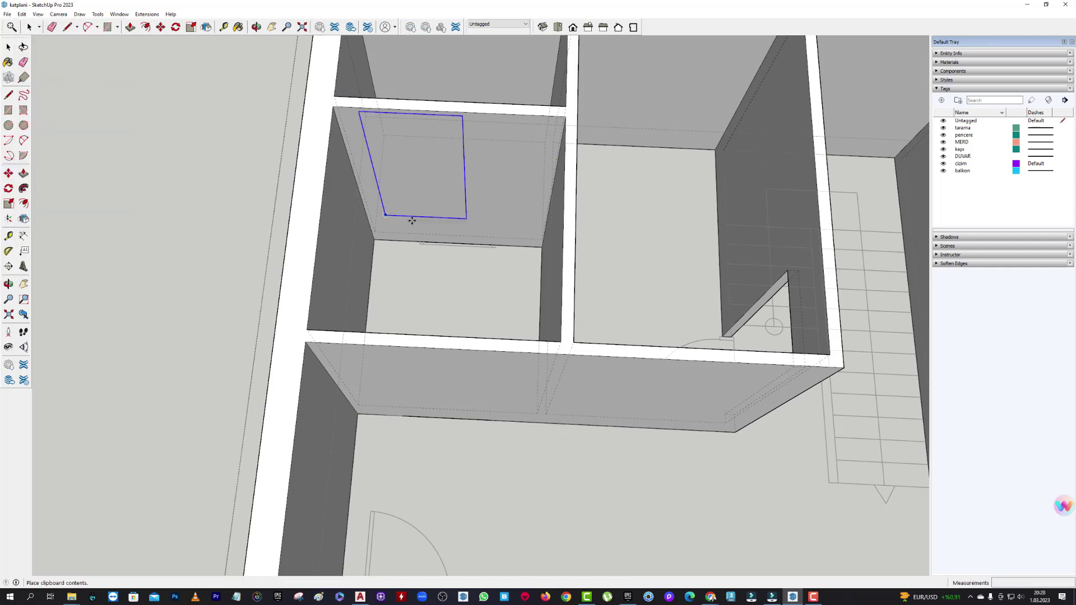
pyautogui.click(419, 221)
pyautogui.scroll(3, 420, 221)
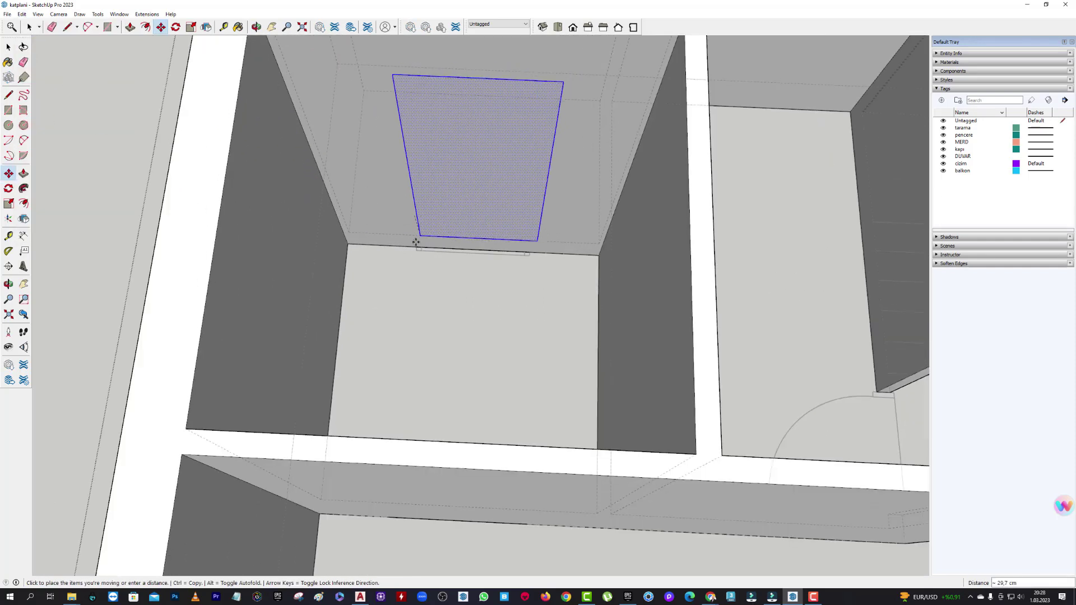
pyautogui.click(415, 243)
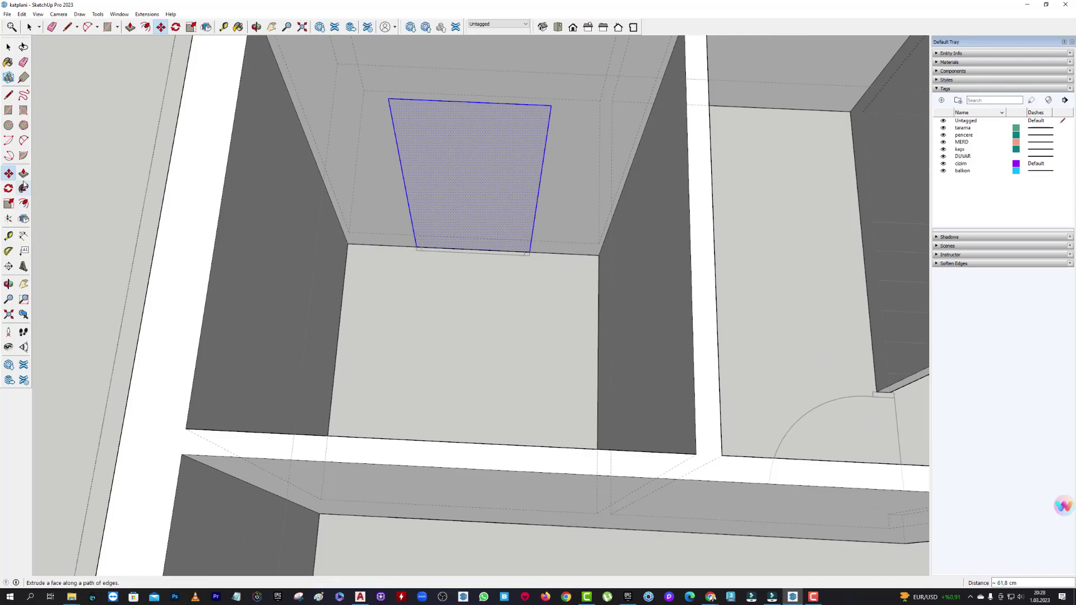
pyautogui.doubleClick(487, 225)
pyautogui.scroll(-5, 327, 233)
# Paste the rectangle beside the door swing and move it down to the wall base.
pyautogui.scroll(-3, 252, 291)
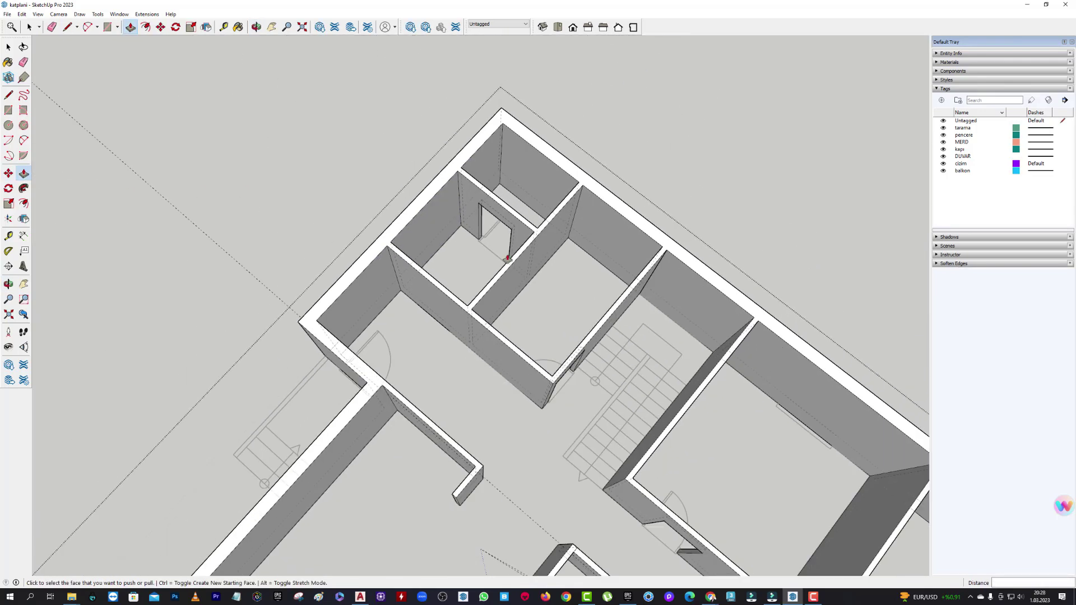
pyautogui.scroll(2, 247, 300)
pyautogui.scroll(2, 247, 300)
pyautogui.scroll(2, 281, 258)
pyautogui.scroll(2, 408, 228)
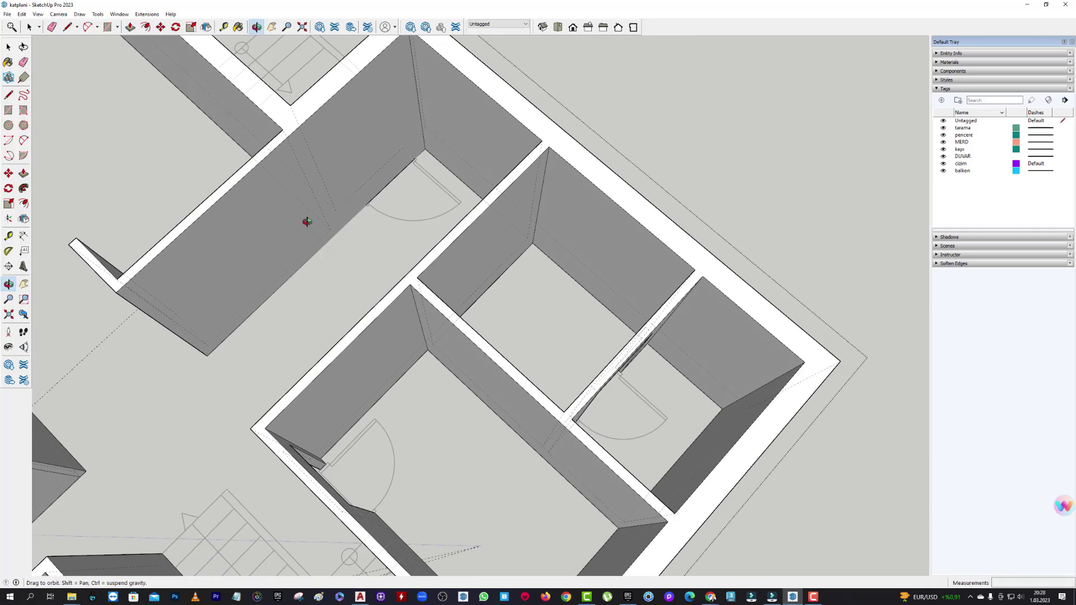
pyautogui.scroll(2, 304, 221)
pyautogui.click(271, 30)
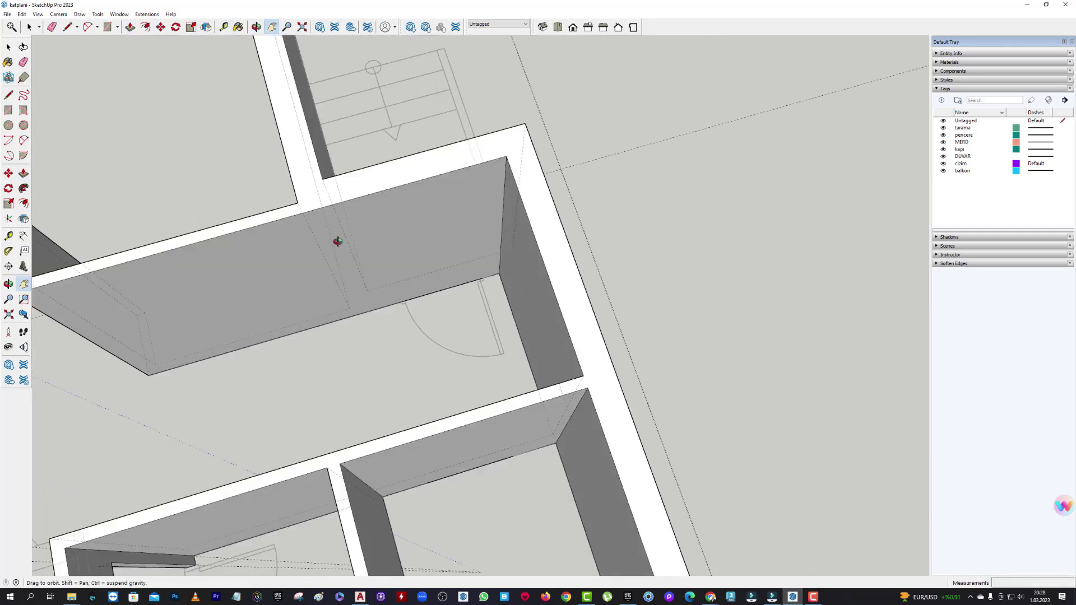
pyautogui.moveTo(336, 240); pyautogui.dragTo(168, 168, button='middle')
pyautogui.click(22, 14)
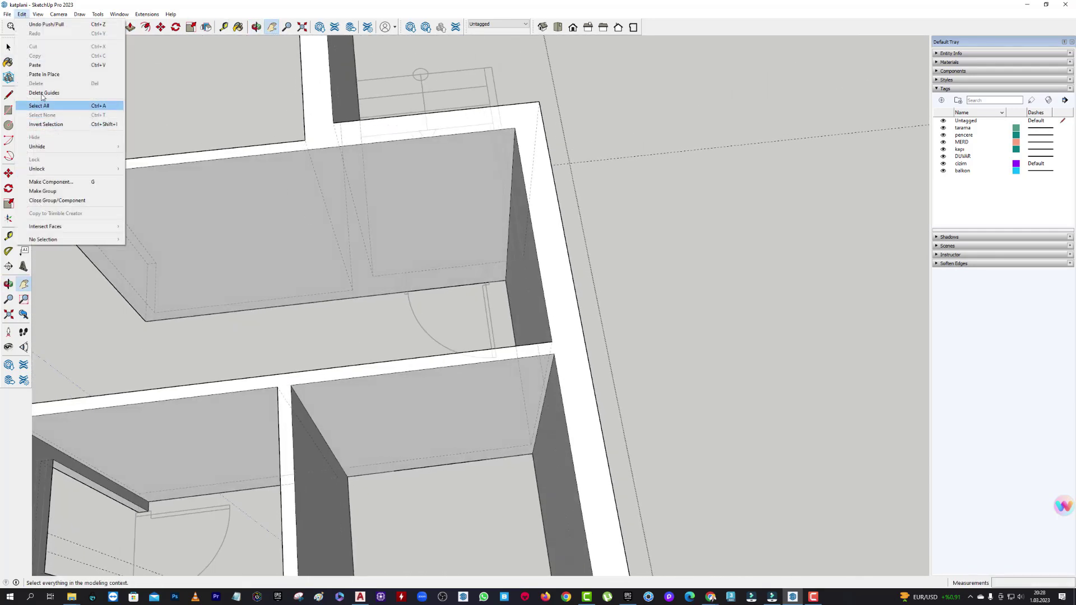
pyautogui.click(35, 65)
pyautogui.click(399, 260)
pyautogui.scroll(3, 427, 290)
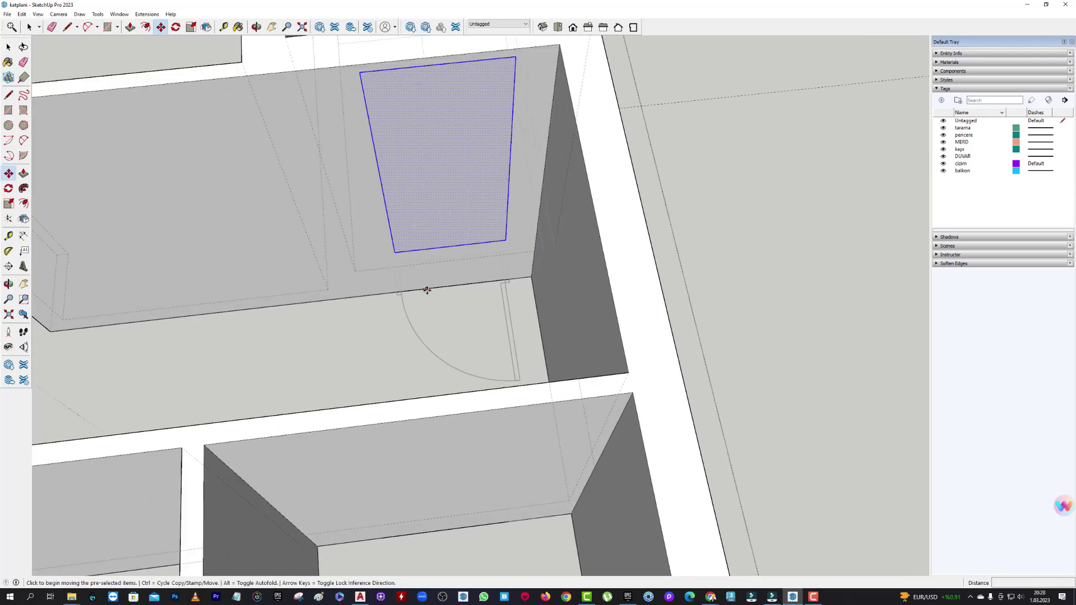
pyautogui.click(395, 250)
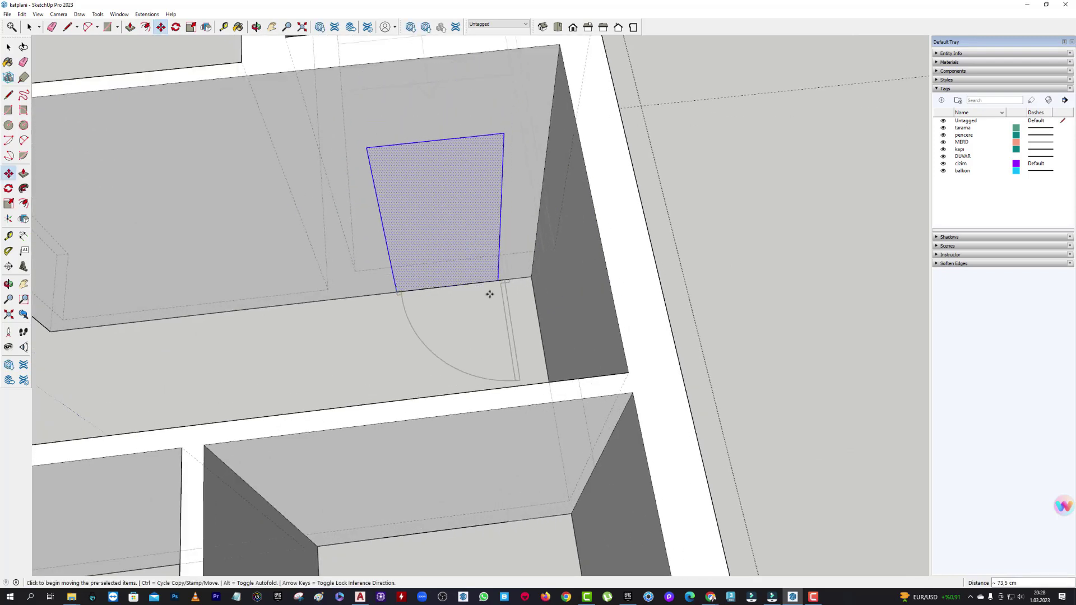
# Check the rectangle's placement from several angles and deselect it.
pyautogui.moveTo(489, 295)
pyautogui.mouseDown(button='middle')
pyautogui.moveTo(487, 278)
pyautogui.moveTo(432, 279)
pyautogui.mouseUp(button='middle')
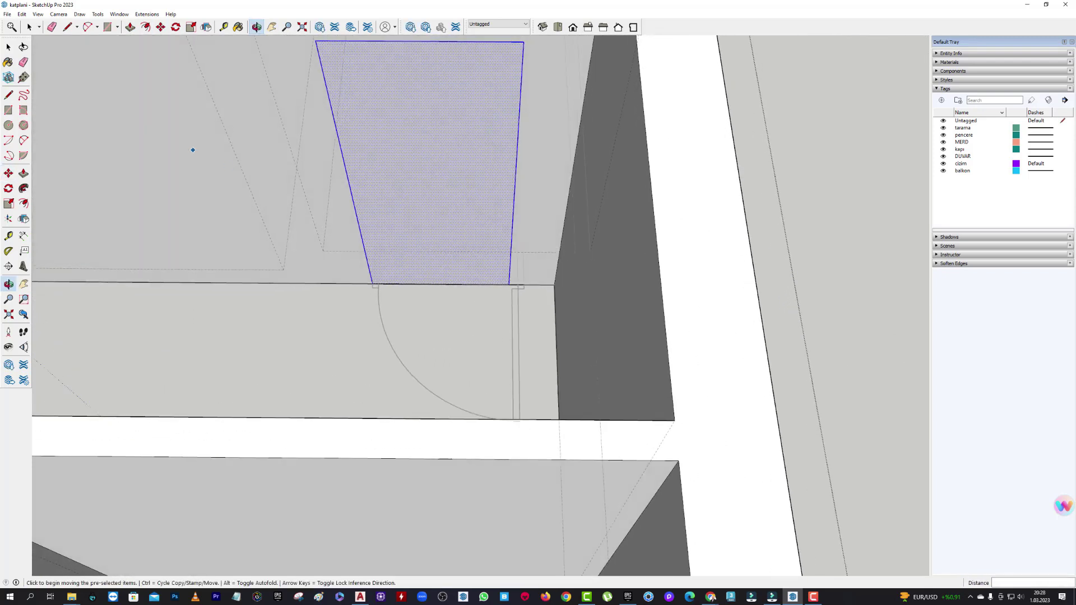
pyautogui.click(9, 48)
pyautogui.moveTo(420, 216); pyautogui.dragTo(442, 143, button='middle')
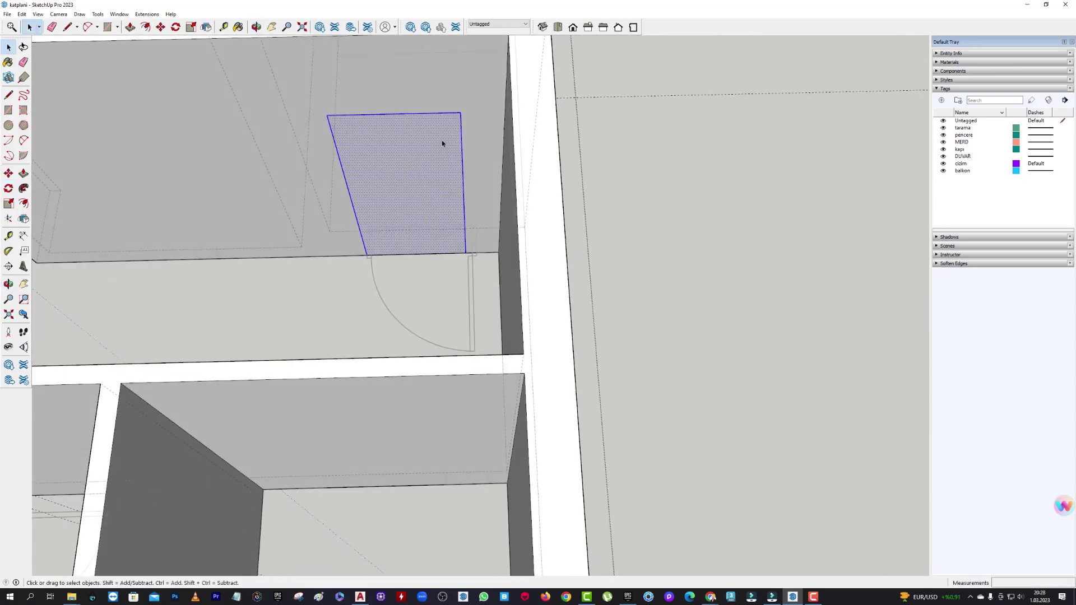
pyautogui.click(485, 285)
pyautogui.moveTo(481, 288)
pyautogui.mouseDown(button='middle')
pyautogui.moveTo(449, 143)
pyautogui.moveTo(445, 200)
pyautogui.moveTo(445, 166)
pyautogui.mouseUp(button='middle')
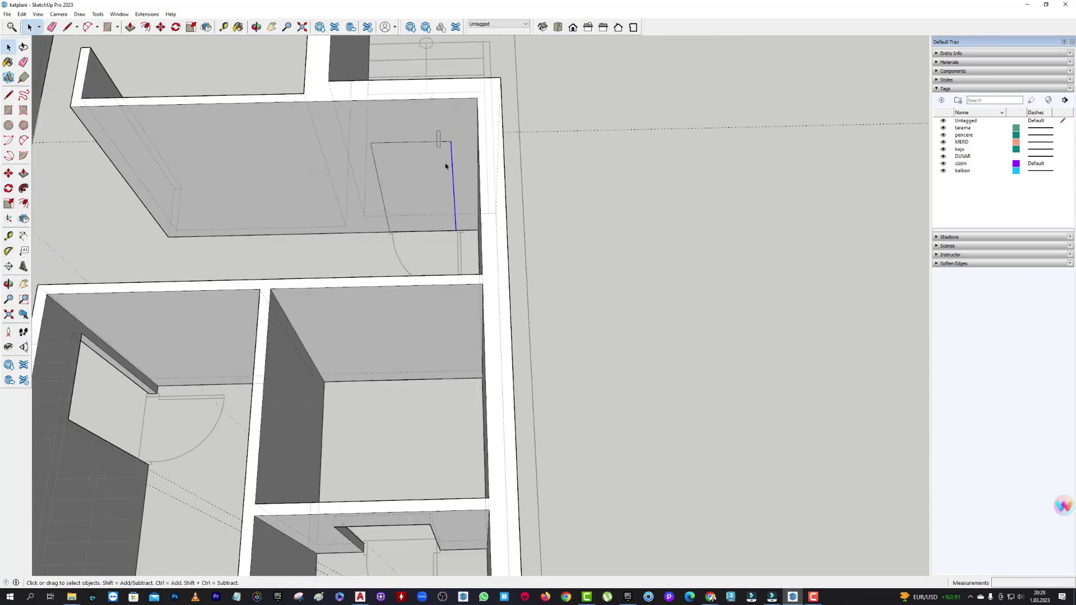
pyautogui.scroll(2, 467, 222)
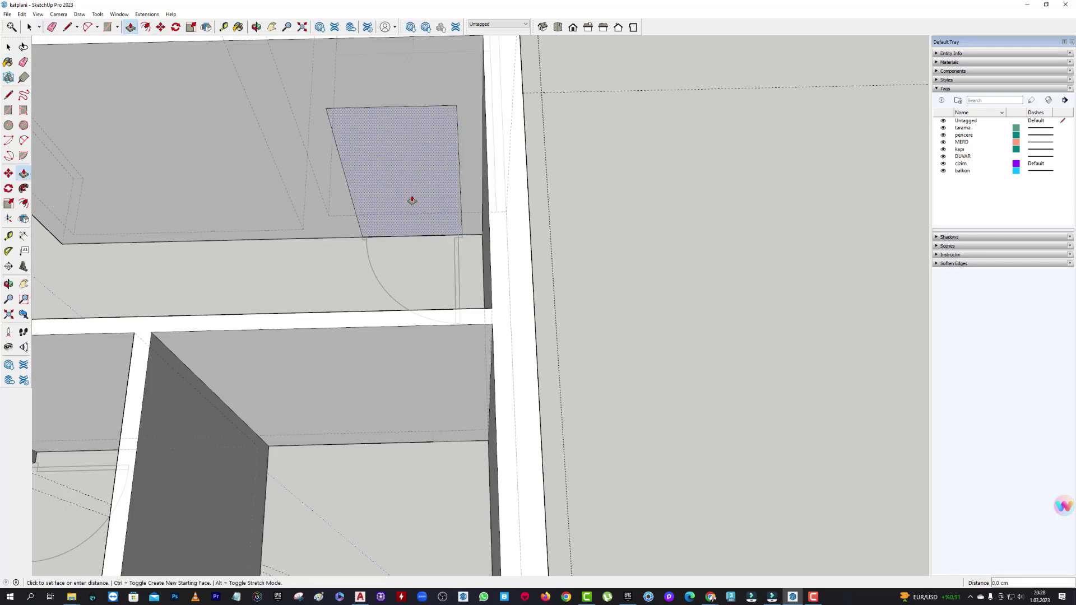
pyautogui.scroll(-3, 420, 219)
pyautogui.moveTo(420, 234)
pyautogui.mouseDown(button='middle')
pyautogui.moveTo(759, 148)
pyautogui.moveTo(749, 212)
pyautogui.moveTo(521, 298)
pyautogui.moveTo(336, 325)
pyautogui.mouseUp(button='middle')
# Push/Pull the door rectangle through the wall to cut the doorway.
pyautogui.press('p')
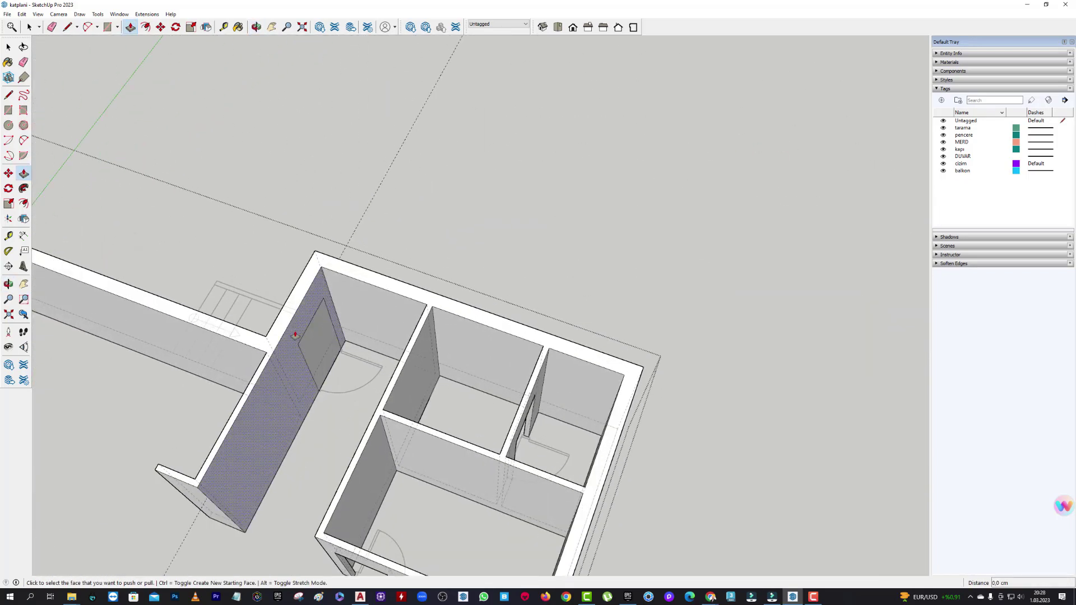
pyautogui.scroll(2, 306, 293)
pyautogui.scroll(4, 336, 322)
pyautogui.click(361, 329)
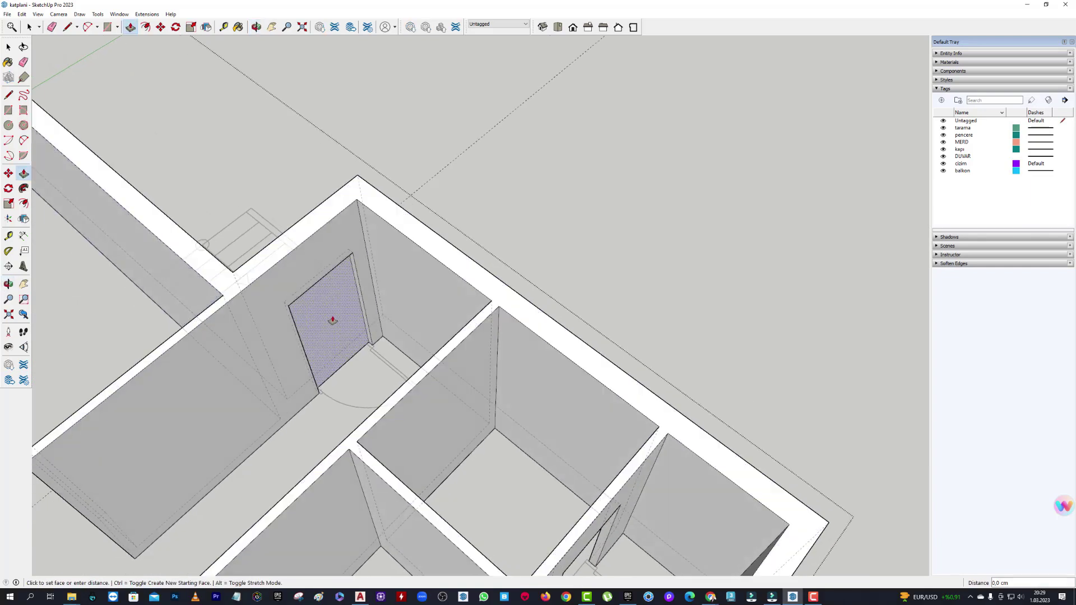
pyautogui.write('25')
pyautogui.click(324, 300)
pyautogui.scroll(-5, 489, 271)
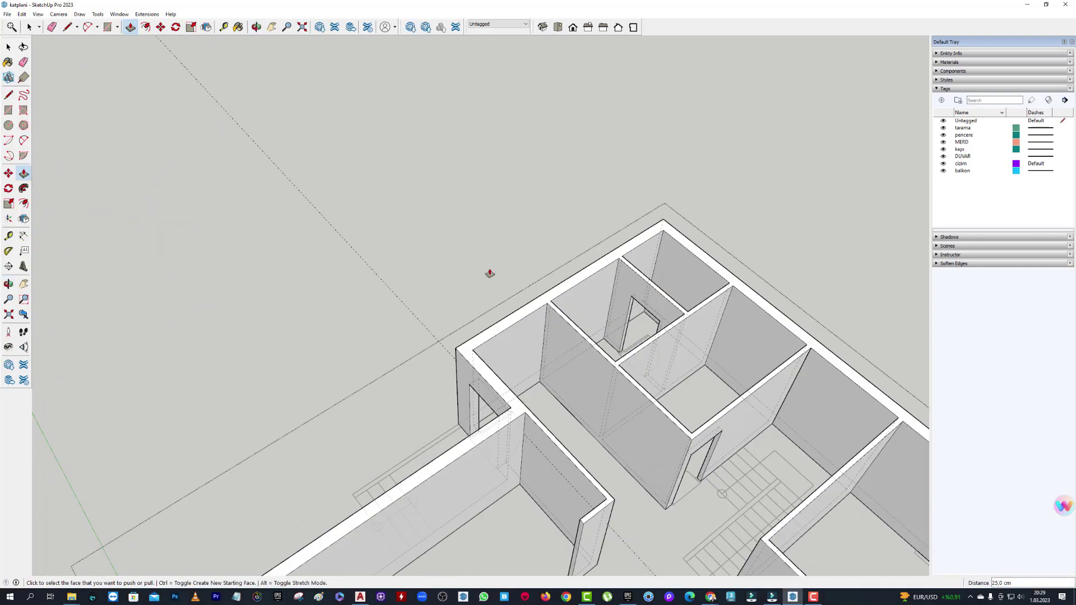
pyautogui.scroll(-4, 505, 336)
pyautogui.scroll(-2, 518, 424)
pyautogui.scroll(2, 518, 424)
# Delete all guide lines from the model.
pyautogui.scroll(5, 538, 336)
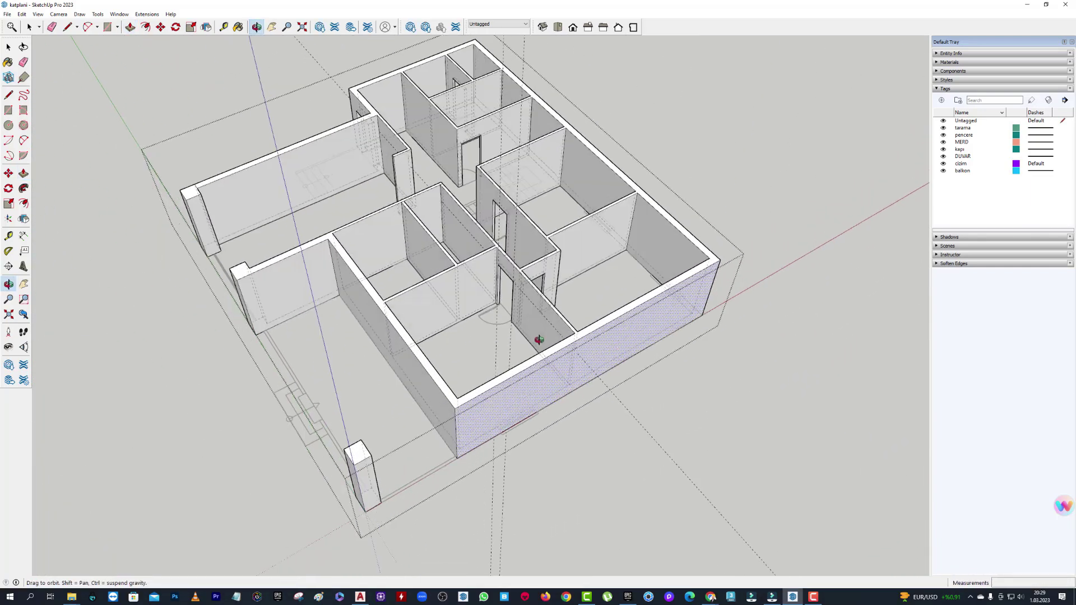
pyautogui.click(26, 15)
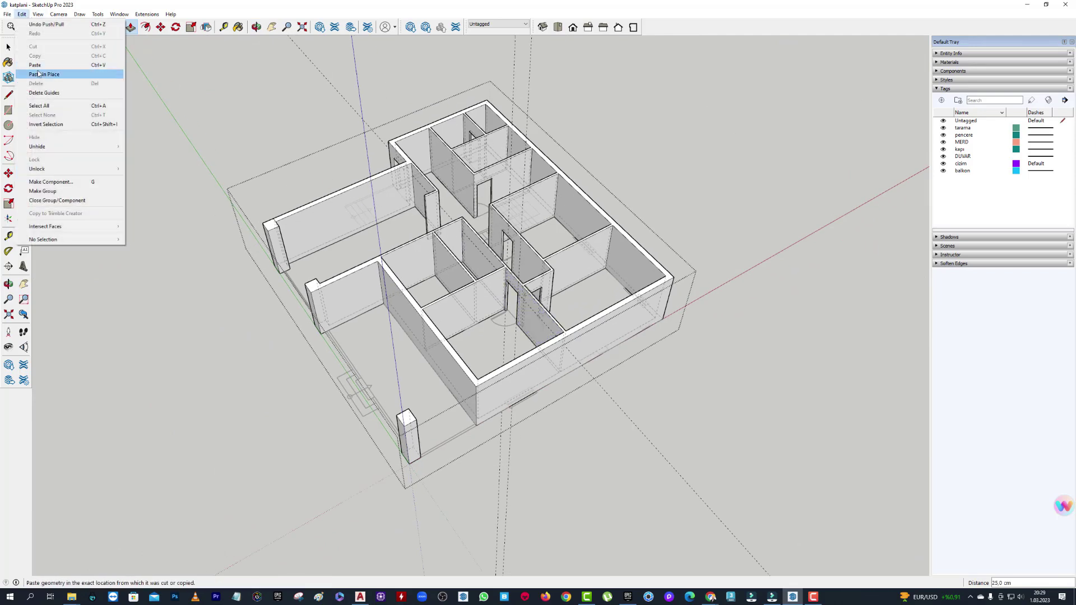
pyautogui.click(42, 95)
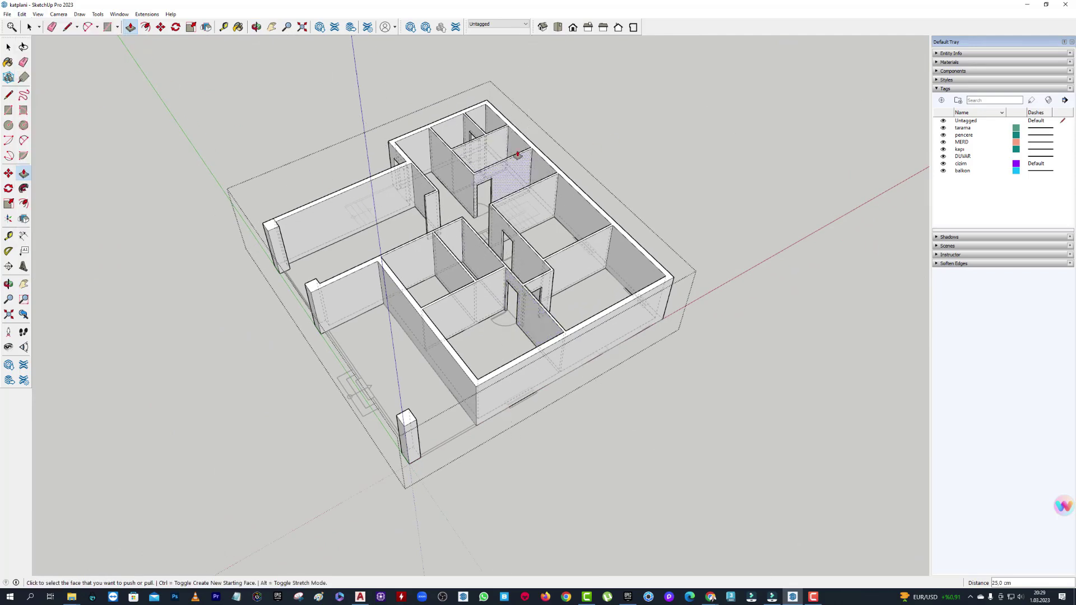
pyautogui.moveTo(545, 196); pyautogui.dragTo(631, 311, button='middle')
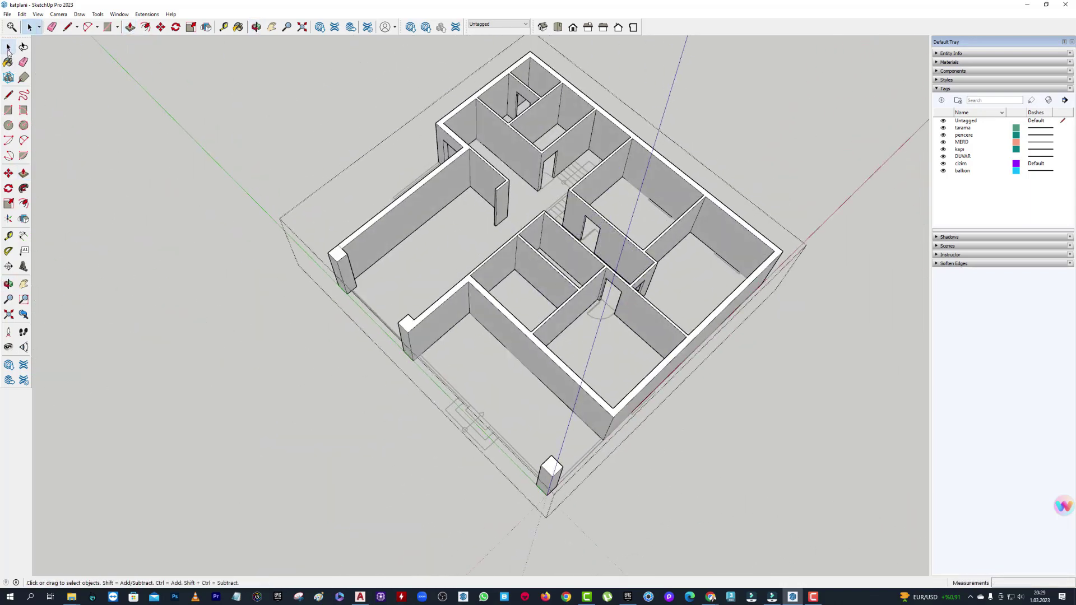
# Orbit and zoom around the walled floor plan to inspect the door openings.
pyautogui.click(8, 50)
pyautogui.moveTo(771, 240)
pyautogui.mouseDown(button='middle')
pyautogui.moveTo(546, 225)
pyautogui.moveTo(721, 156)
pyautogui.mouseUp(button='middle')
pyautogui.scroll(3, 591, 370)
pyautogui.scroll(2, 607, 357)
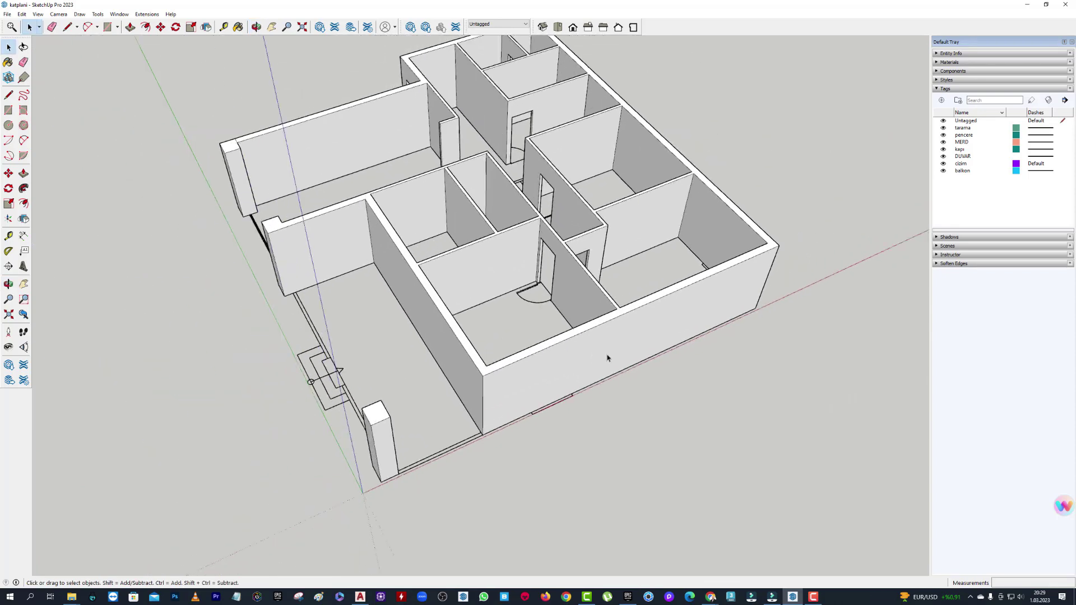
pyautogui.scroll(-3, 607, 358)
pyautogui.moveTo(611, 364); pyautogui.dragTo(785, 233, button='middle')
pyautogui.scroll(3, 574, 315)
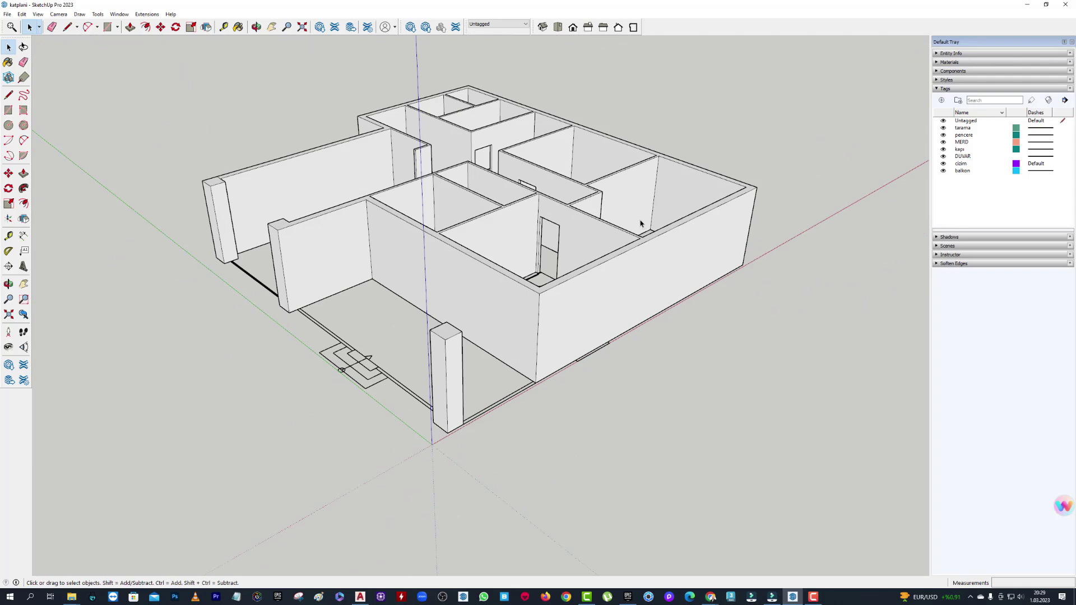
pyautogui.scroll(-3, 583, 353)
pyautogui.scroll(3, 611, 297)
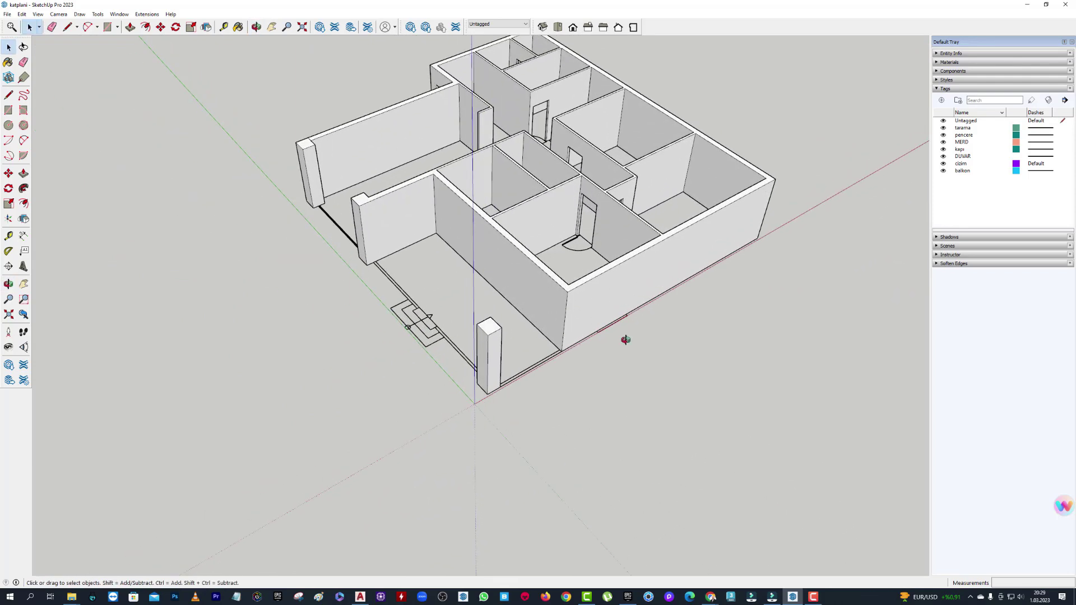
pyautogui.moveTo(626, 340); pyautogui.dragTo(611, 336, button='middle')
pyautogui.scroll(3, 595, 329)
pyautogui.scroll(2, 590, 310)
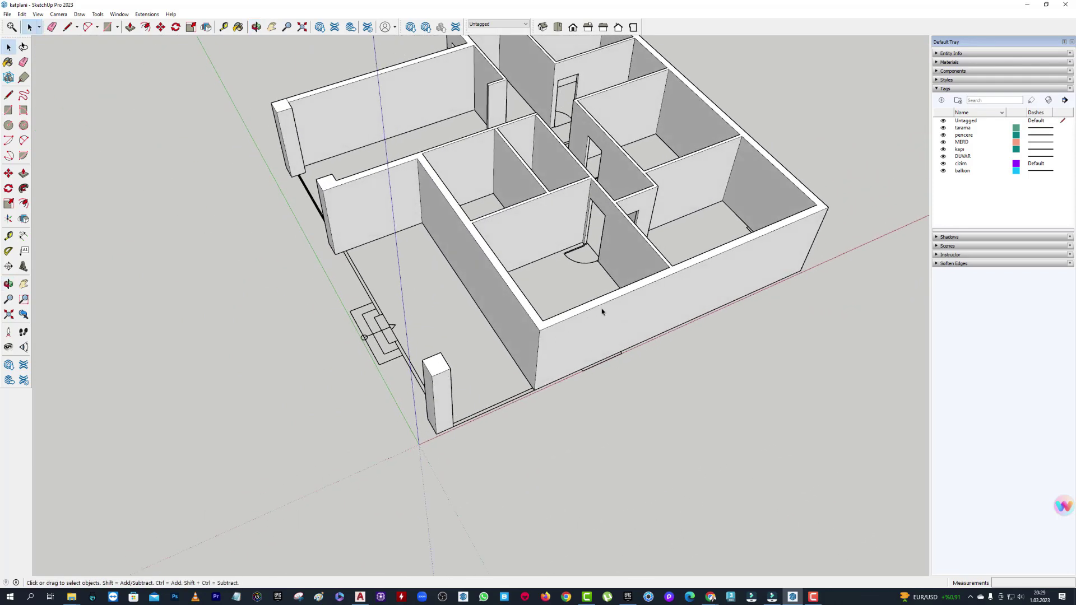
pyautogui.click(359, 601)
pyautogui.scroll(-5, 561, 325)
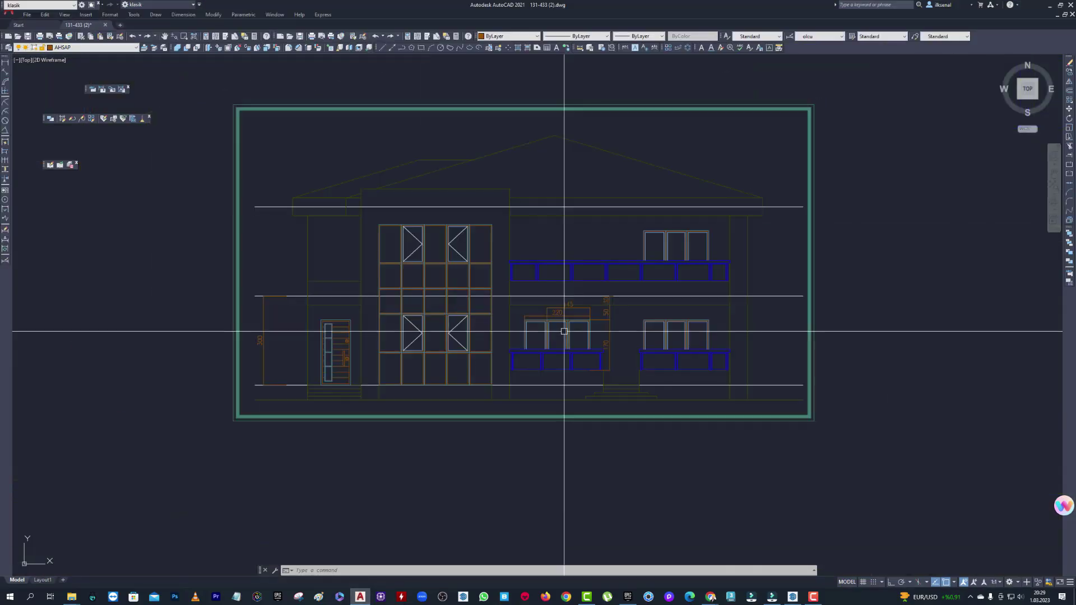
pyautogui.scroll(5, 574, 359)
pyautogui.moveTo(573, 359); pyautogui.dragTo(619, 339, button='middle')
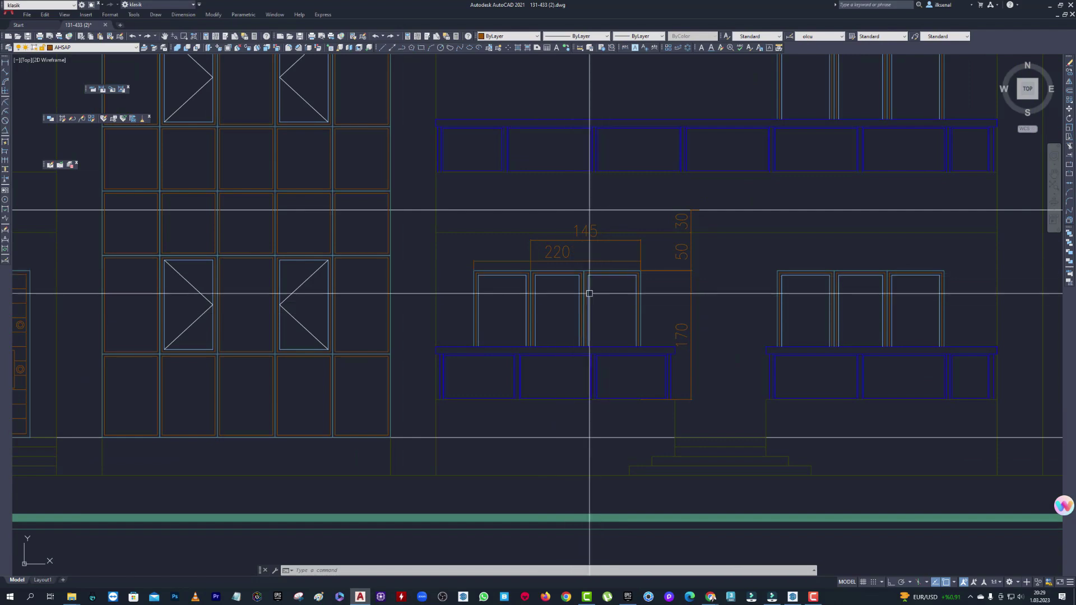
pyautogui.click(585, 239)
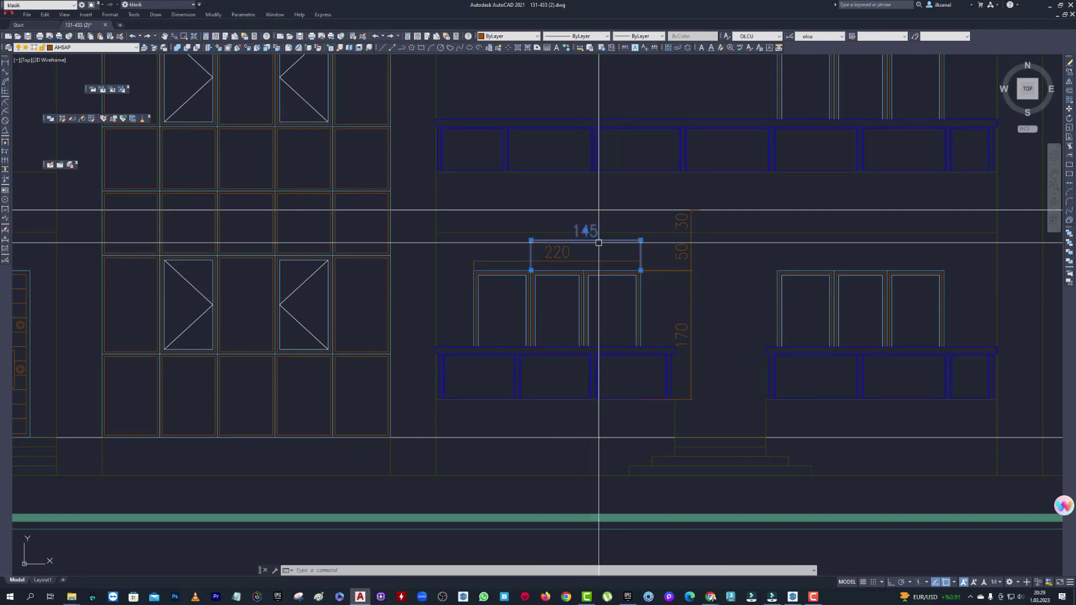
pyautogui.scroll(-1, 680, 281)
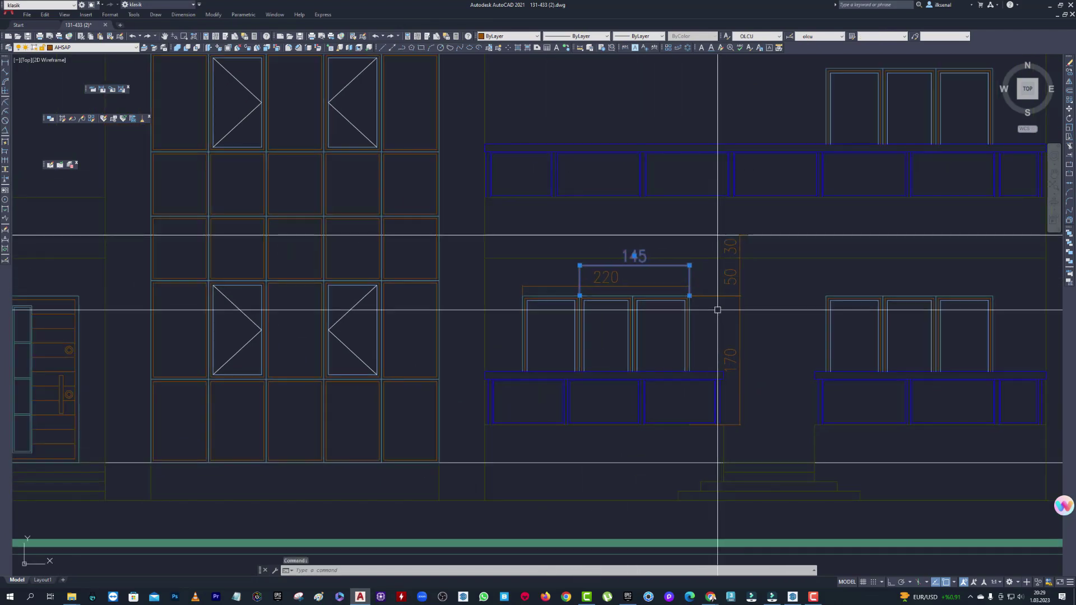
pyautogui.scroll(-1, 698, 305)
pyautogui.scroll(2, 697, 306)
pyautogui.press('Escape')
pyautogui.press('Escape')
pyautogui.scroll(1, 697, 301)
pyautogui.scroll(1, 680, 283)
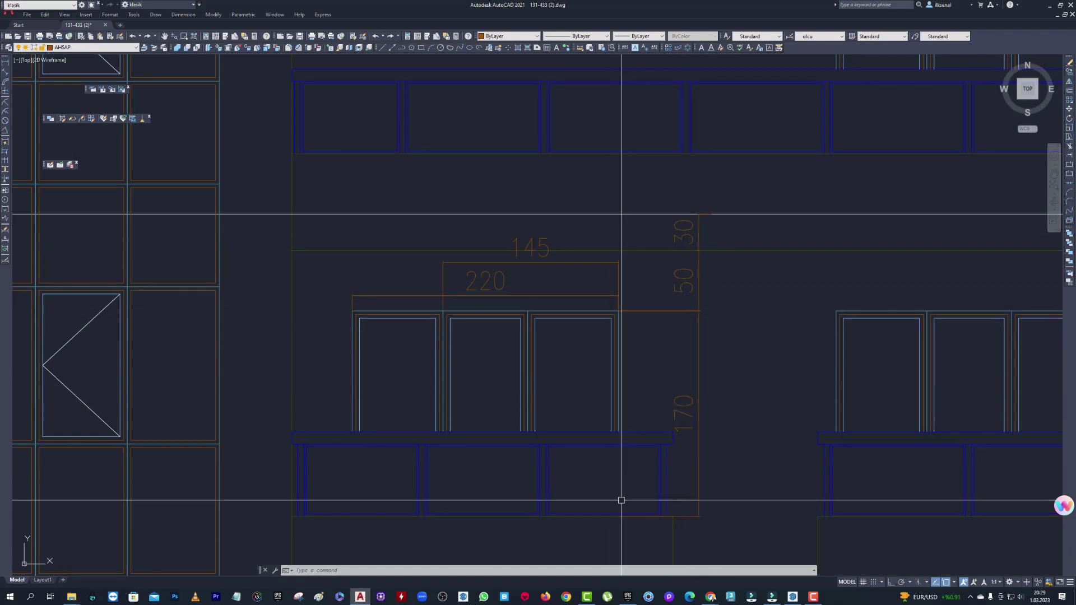
pyautogui.scroll(-3, 645, 469)
pyautogui.scroll(-4, 644, 408)
pyautogui.scroll(4, 634, 404)
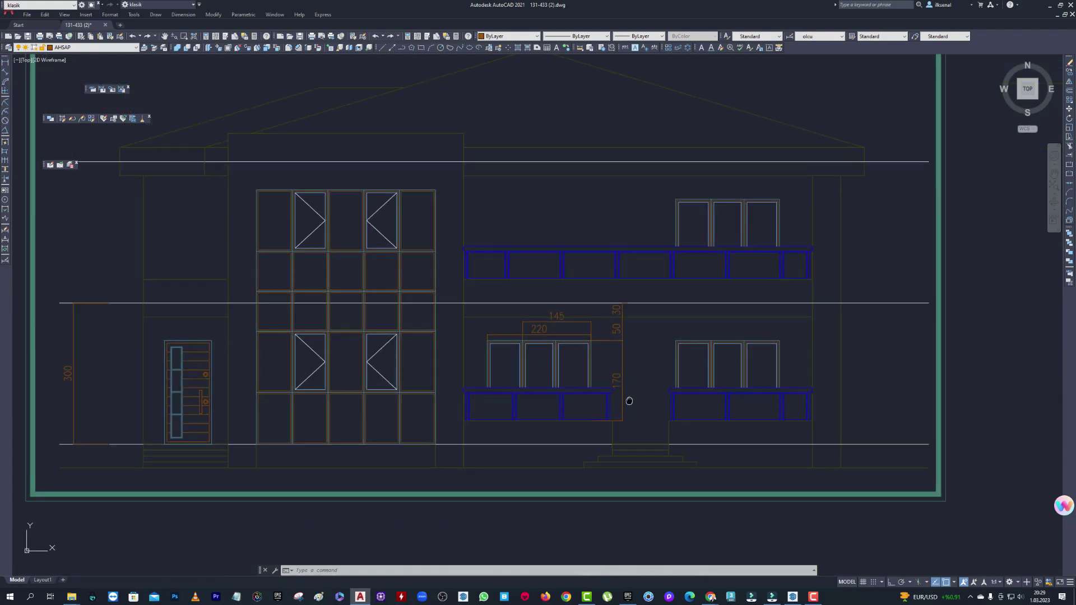
# Return to SketchUp and turn on X-ray so the walls are see-through.
pyautogui.click(792, 597)
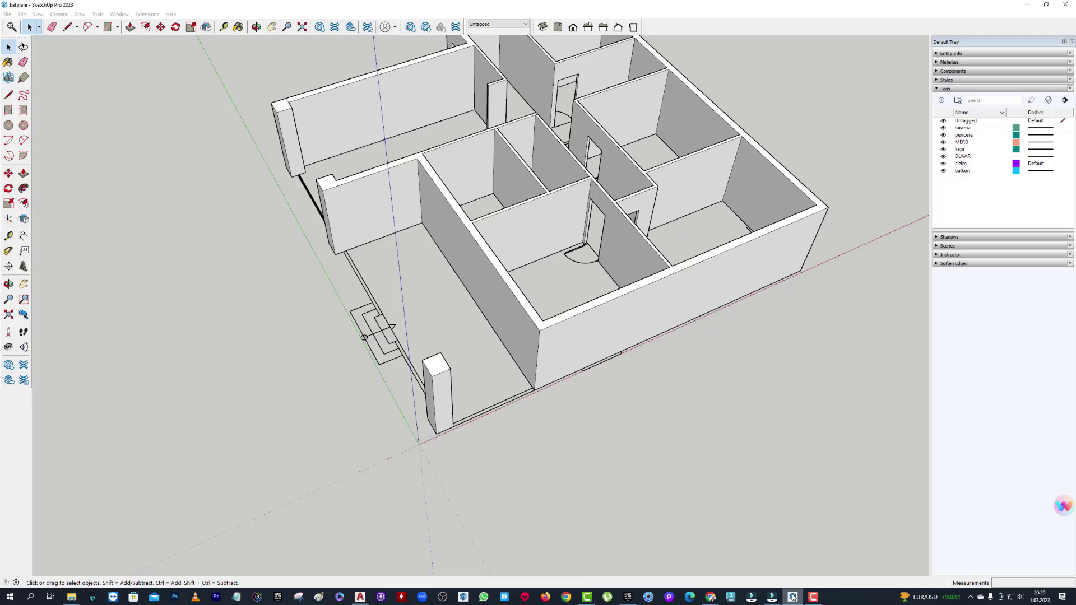
pyautogui.moveTo(611, 360); pyautogui.dragTo(553, 377, button='middle')
pyautogui.scroll(2, 584, 377)
pyautogui.scroll(2, 553, 365)
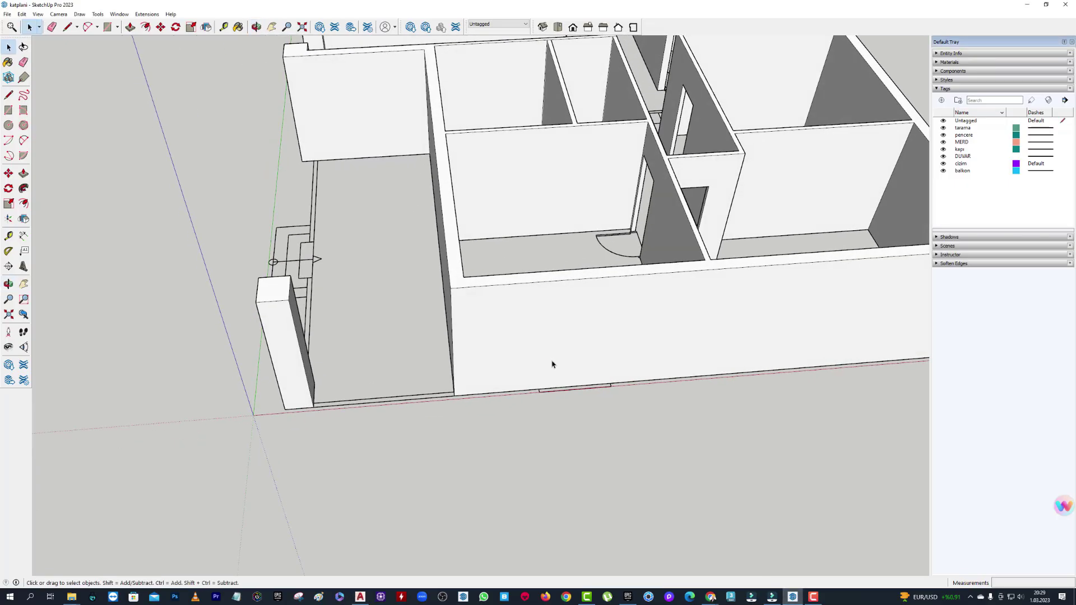
pyautogui.press('x')
# Zoom and orbit in close on the front exterior wall where the window goes.
pyautogui.scroll(2, 573, 368)
pyautogui.scroll(2, 600, 303)
pyautogui.scroll(2, 579, 295)
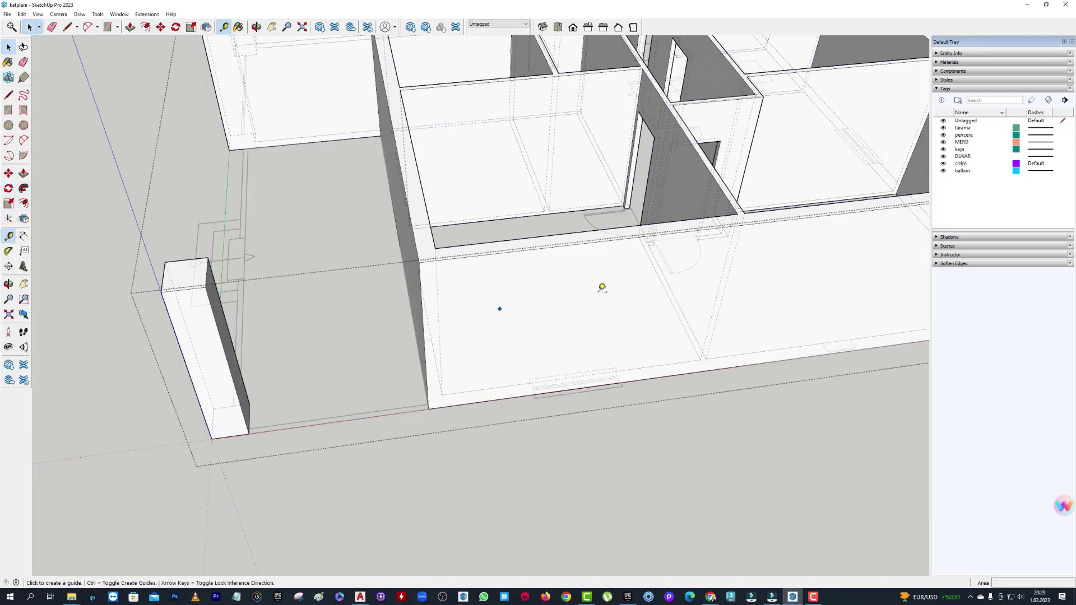
pyautogui.scroll(-4, 602, 288)
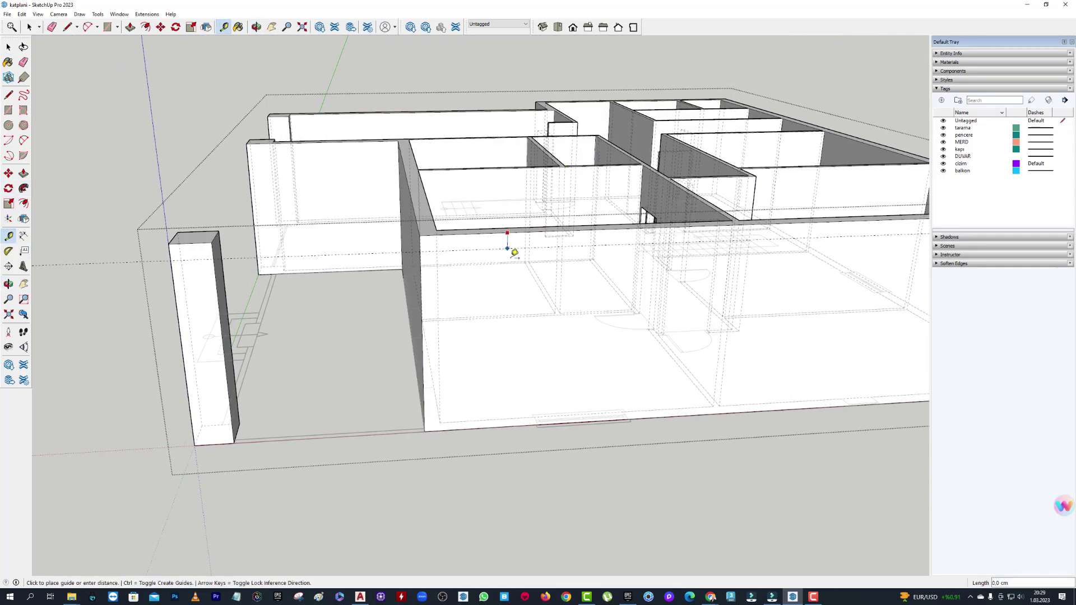
pyautogui.scroll(-2, 513, 275)
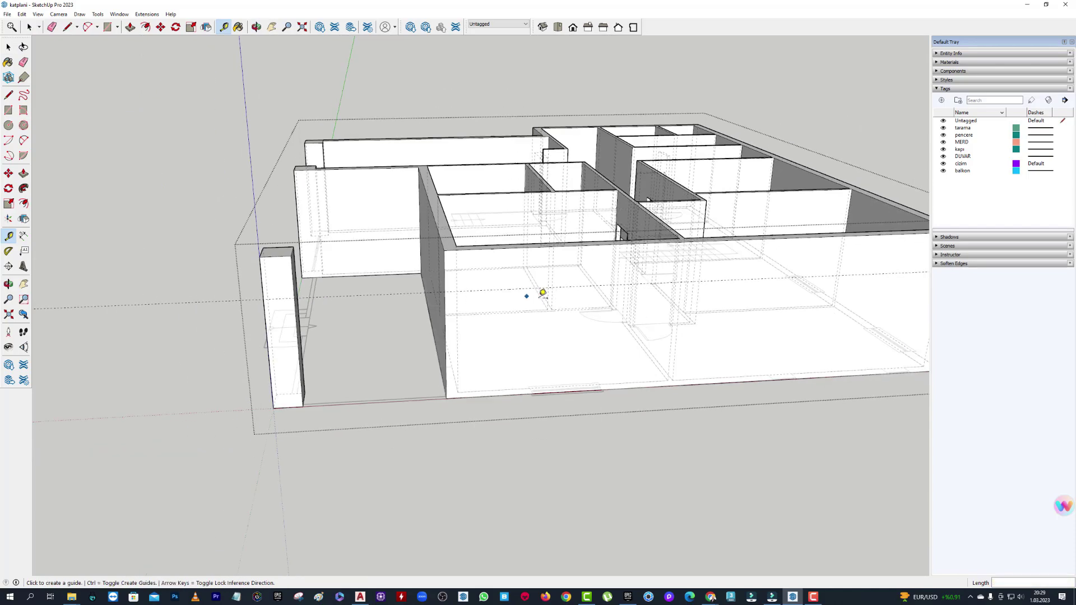
pyautogui.moveTo(544, 295)
pyautogui.mouseDown(button='middle')
pyautogui.moveTo(561, 452)
pyautogui.moveTo(526, 403)
pyautogui.moveTo(517, 298)
pyautogui.mouseUp(button='middle')
pyautogui.scroll(3, 594, 452)
pyautogui.scroll(2, 539, 458)
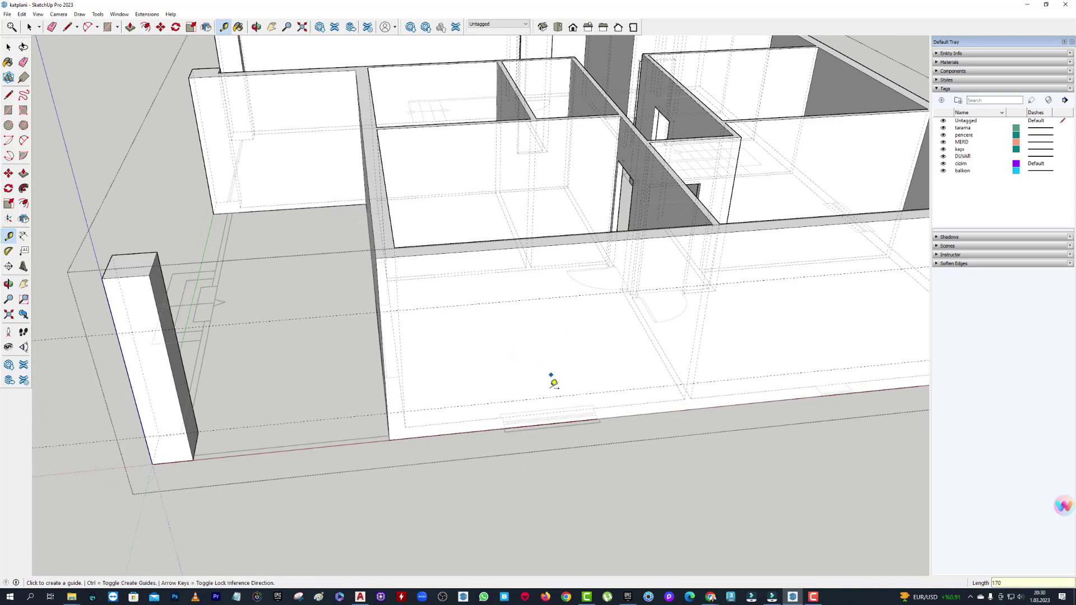
pyautogui.moveTo(594, 381); pyautogui.dragTo(498, 457, button='middle')
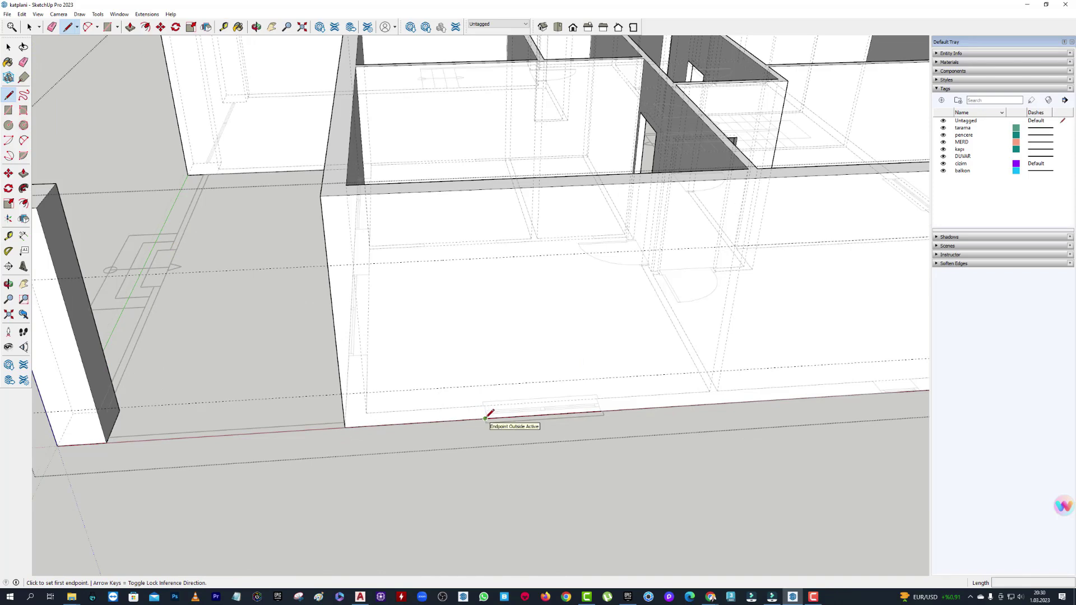
pyautogui.scroll(2, 487, 412)
pyautogui.scroll(1, 489, 413)
pyautogui.scroll(1, 492, 413)
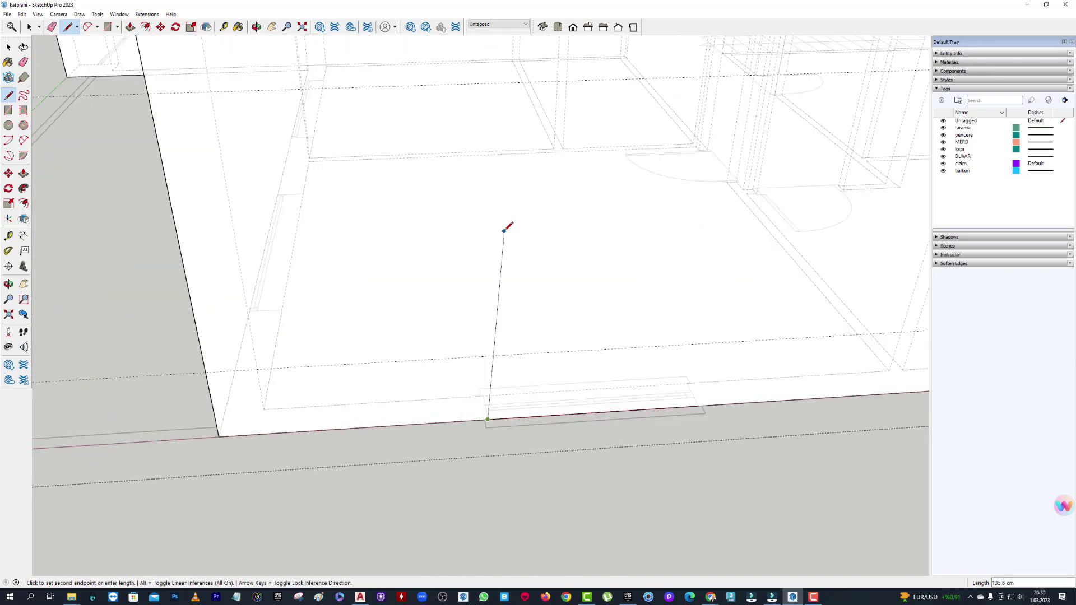
pyautogui.scroll(-1, 486, 165)
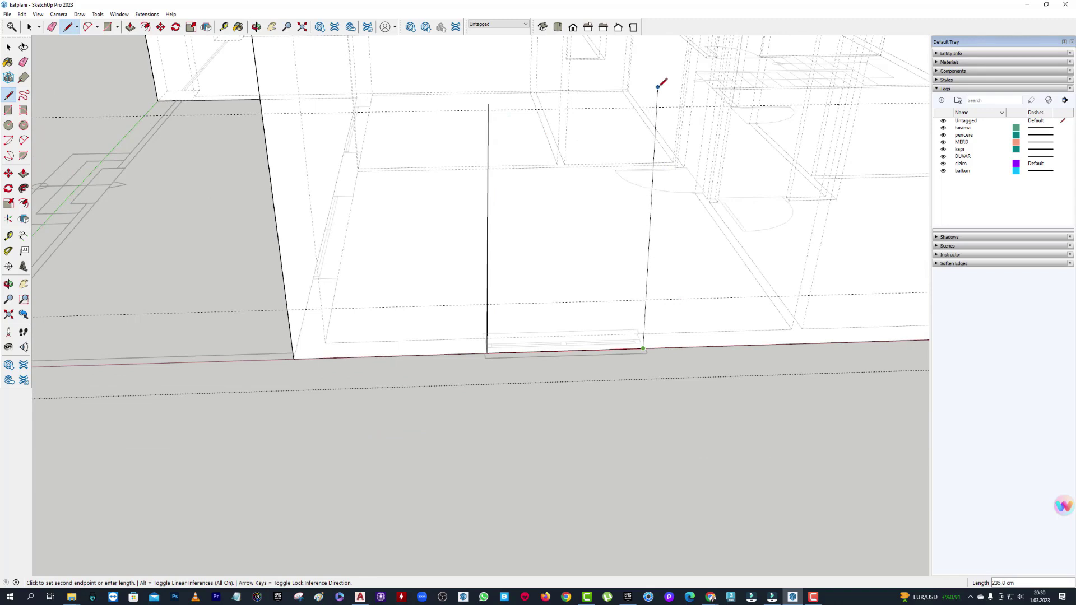
# Draw the window rectangle between the vertical lines on the front wall.
pyautogui.press('r')
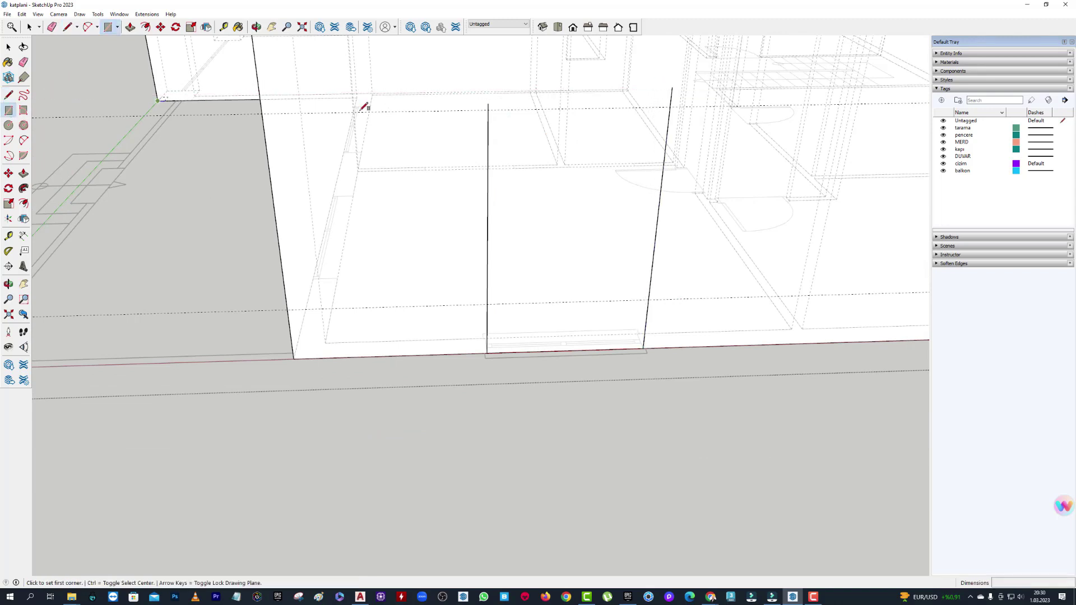
pyautogui.click(652, 298)
pyautogui.scroll(-3, 616, 258)
pyautogui.moveTo(574, 221)
pyautogui.mouseDown(button='middle')
pyautogui.moveTo(557, 168)
pyautogui.moveTo(697, 217)
pyautogui.moveTo(585, 185)
pyautogui.mouseUp(button='middle')
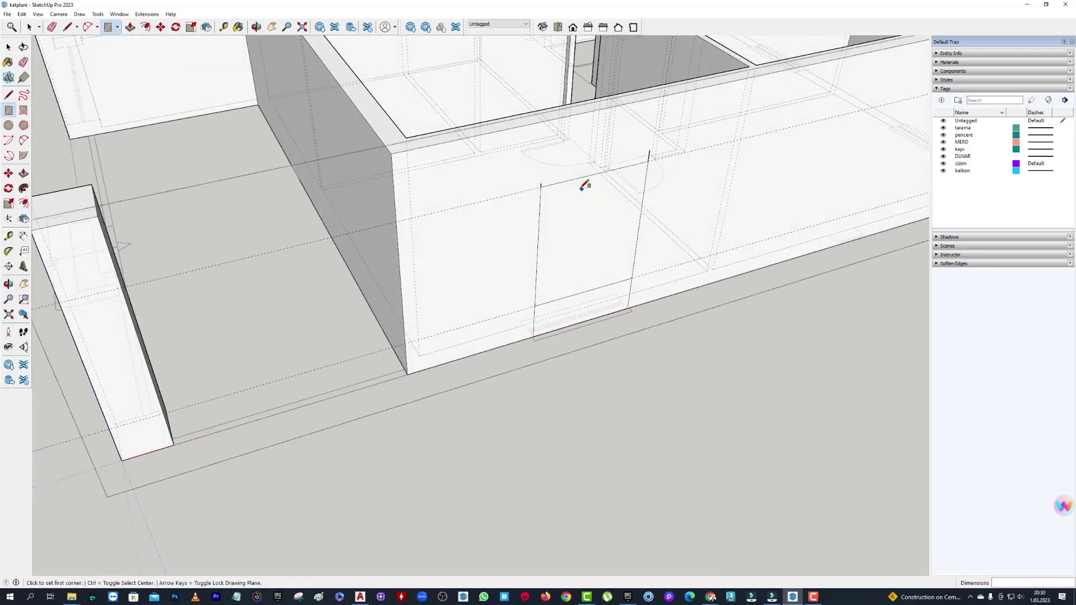
pyautogui.scroll(2, 584, 211)
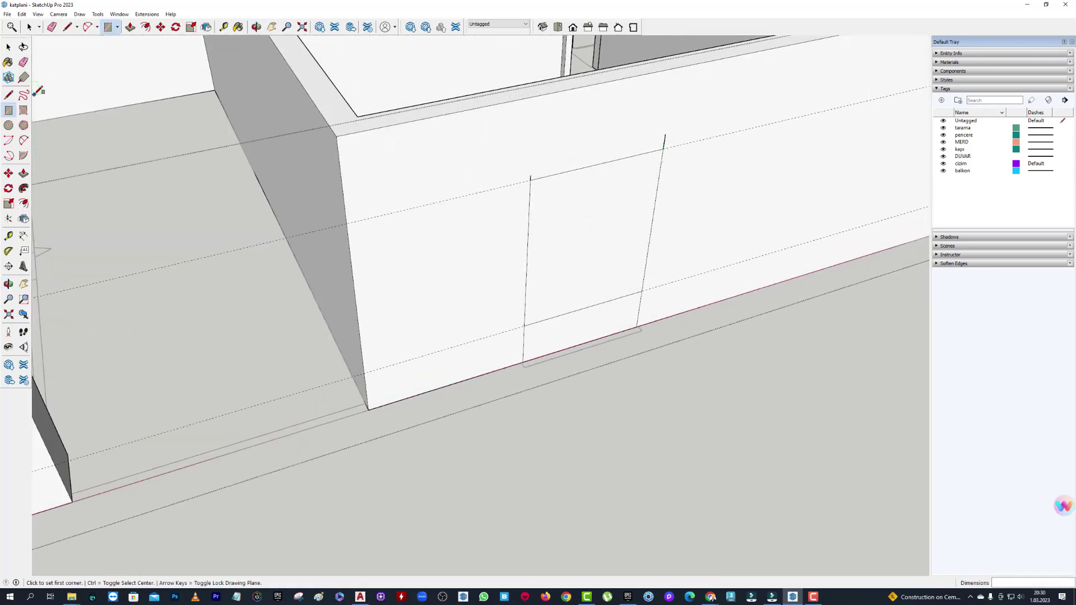
# Erase the guides and leftover construction edges around the window outline.
pyautogui.click(24, 63)
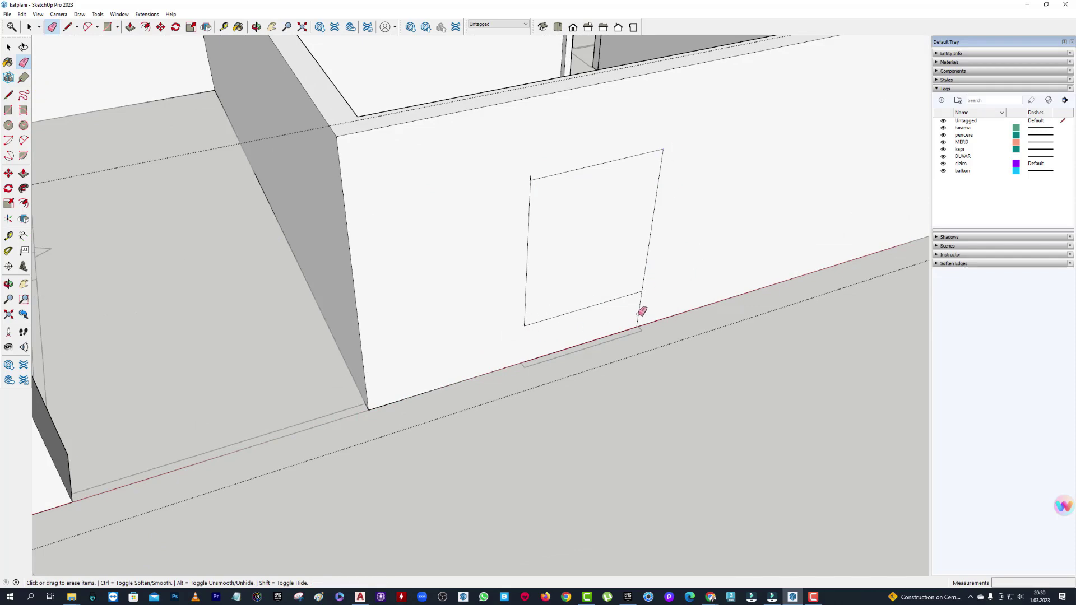
pyautogui.scroll(-2, 480, 130)
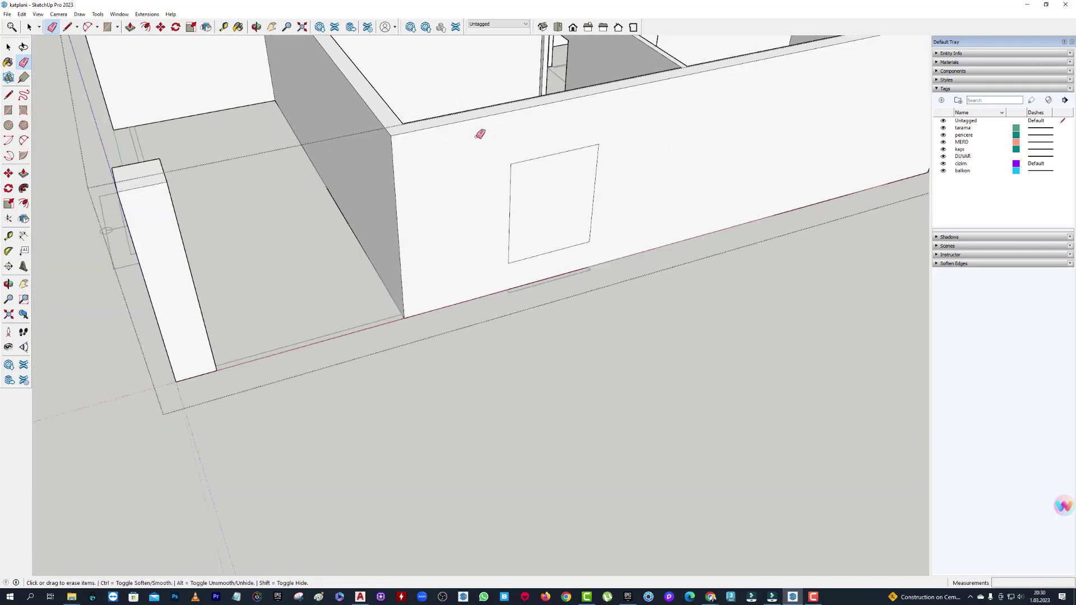
pyautogui.scroll(-2, 600, 108)
pyautogui.moveTo(600, 108); pyautogui.dragTo(721, 180, button='middle')
pyautogui.scroll(2, 706, 191)
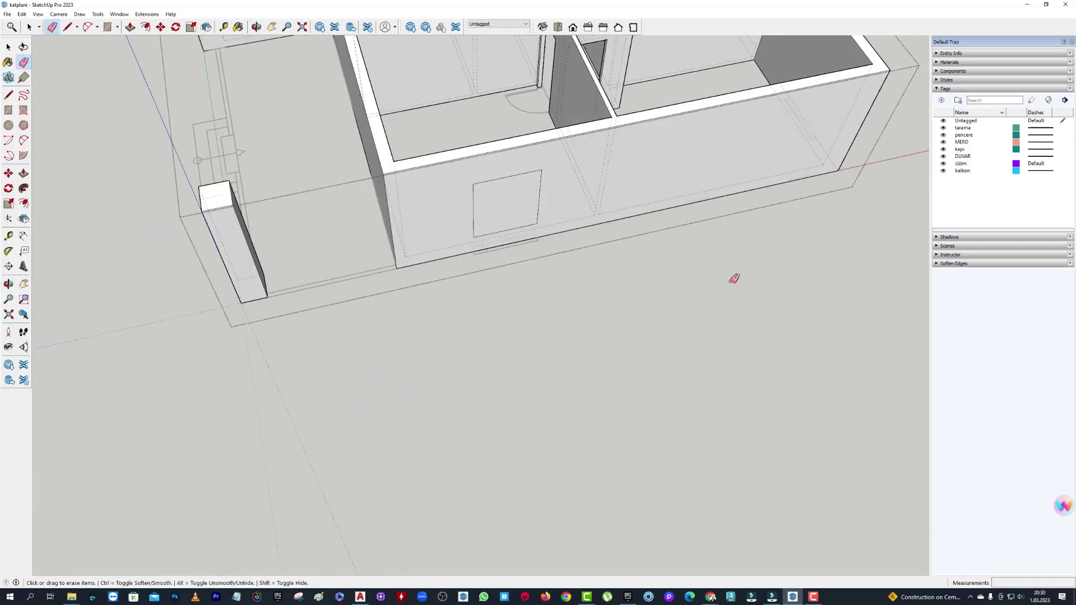
pyautogui.scroll(2, 734, 278)
pyautogui.scroll(-1, 727, 233)
pyautogui.scroll(2, 689, 178)
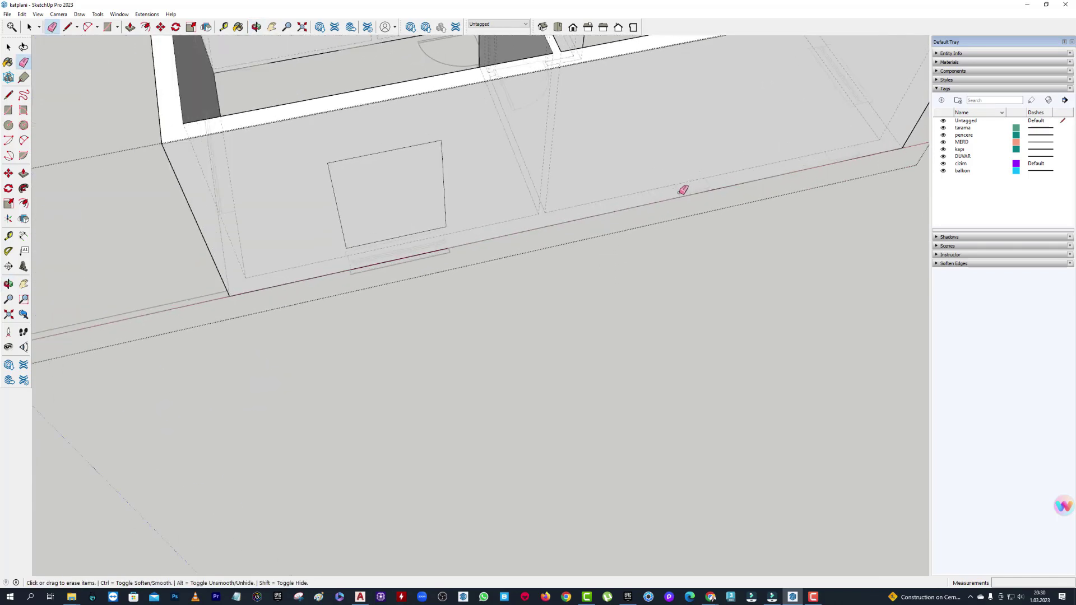
pyautogui.scroll(-1, 681, 187)
pyautogui.scroll(-2, 804, 155)
pyautogui.scroll(-2, 567, 159)
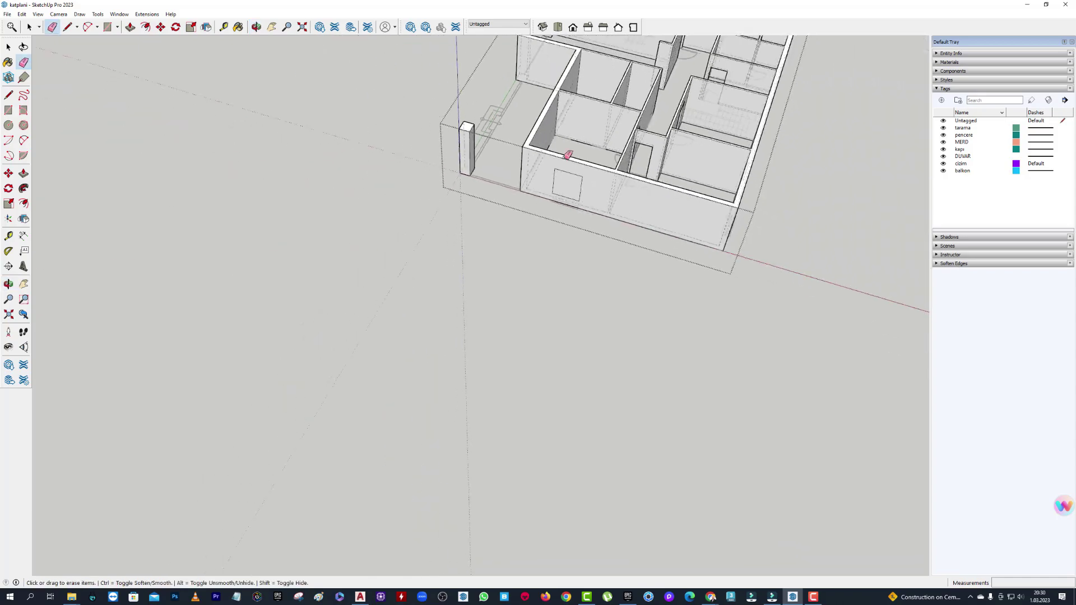
pyautogui.moveTo(567, 159); pyautogui.dragTo(711, 295, button='middle')
pyautogui.scroll(3, 718, 244)
pyautogui.scroll(2, 718, 245)
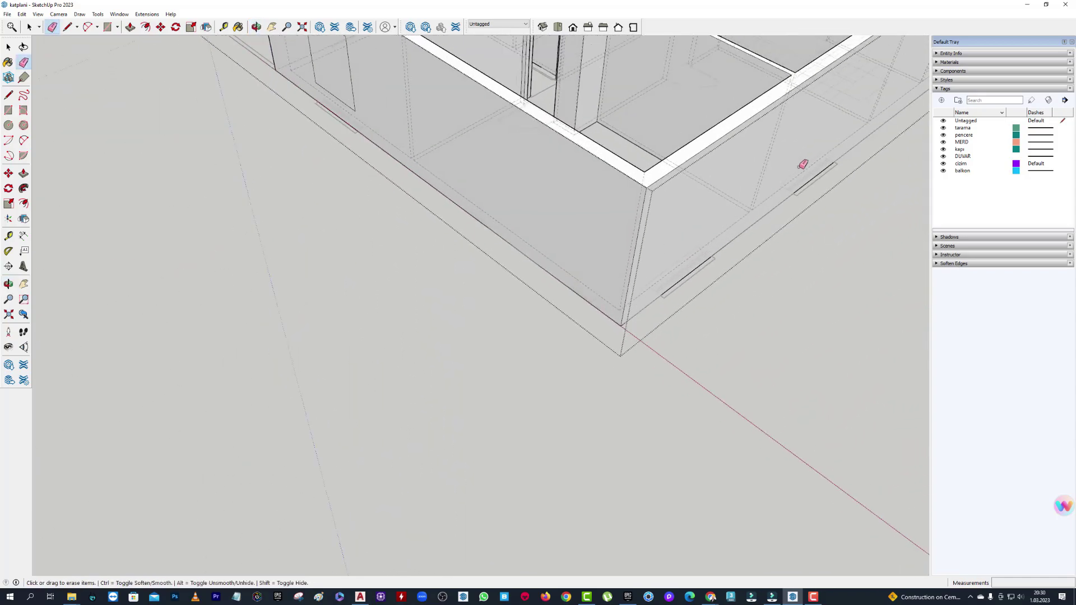
pyautogui.scroll(-2, 710, 265)
pyautogui.moveTo(567, 264); pyautogui.dragTo(509, 190, button='middle')
pyautogui.scroll(2, 510, 189)
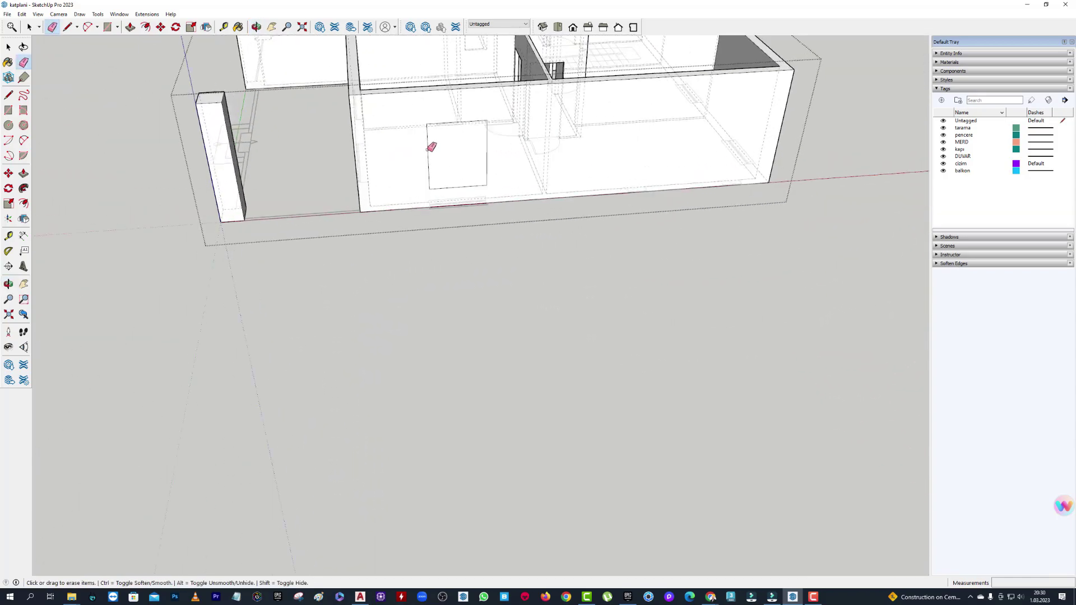
pyautogui.scroll(2, 432, 144)
# Copy the window face and push it through the front wall to cut the opening.
pyautogui.click(470, 157)
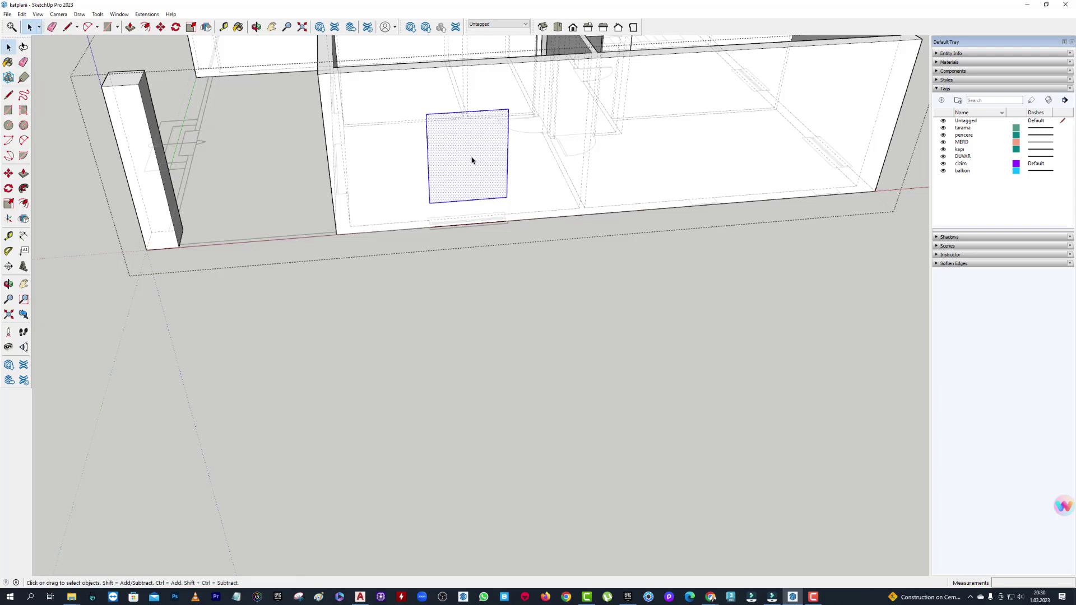
pyautogui.click(26, 17)
pyautogui.click(34, 58)
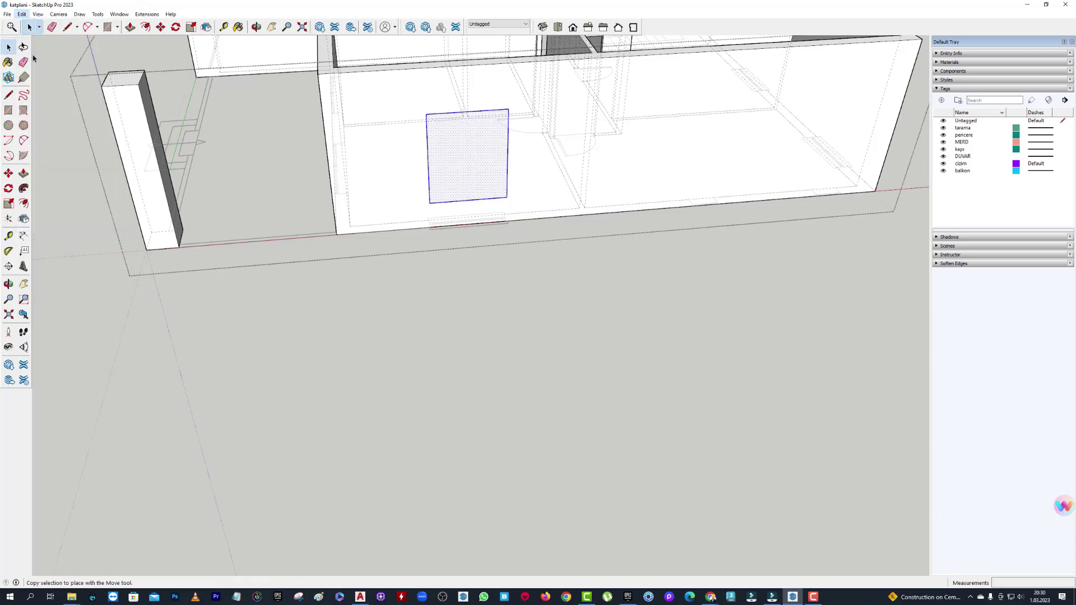
pyautogui.moveTo(282, 112); pyautogui.dragTo(538, 219, button='middle')
pyautogui.press('space')
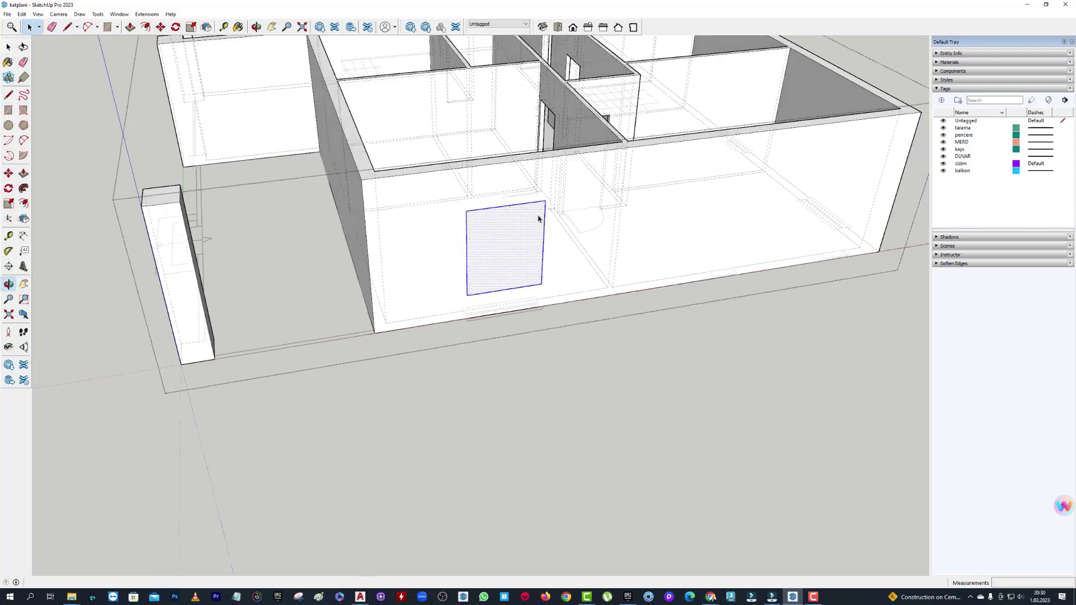
pyautogui.click(506, 233)
pyautogui.moveTo(507, 233)
pyautogui.mouseDown(button='middle')
pyautogui.moveTo(526, 305)
pyautogui.moveTo(512, 307)
pyautogui.moveTo(527, 406)
pyautogui.moveTo(495, 262)
pyautogui.mouseUp(button='middle')
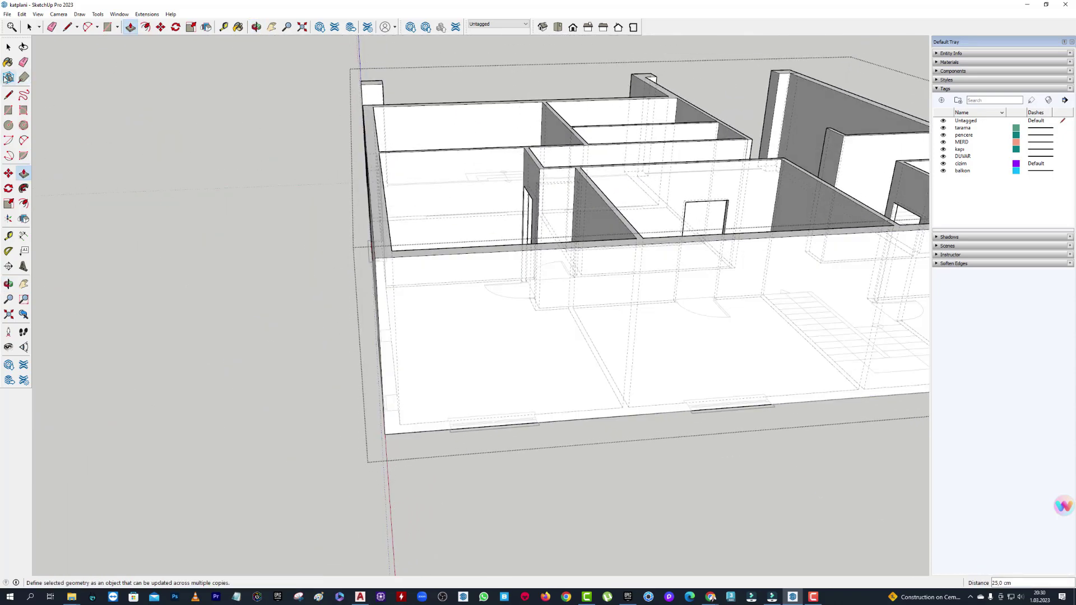
# Paste the copied window rectangle onto the long exterior wall face and check the AutoCAD elevation.
pyautogui.click(22, 14)
pyautogui.click(34, 65)
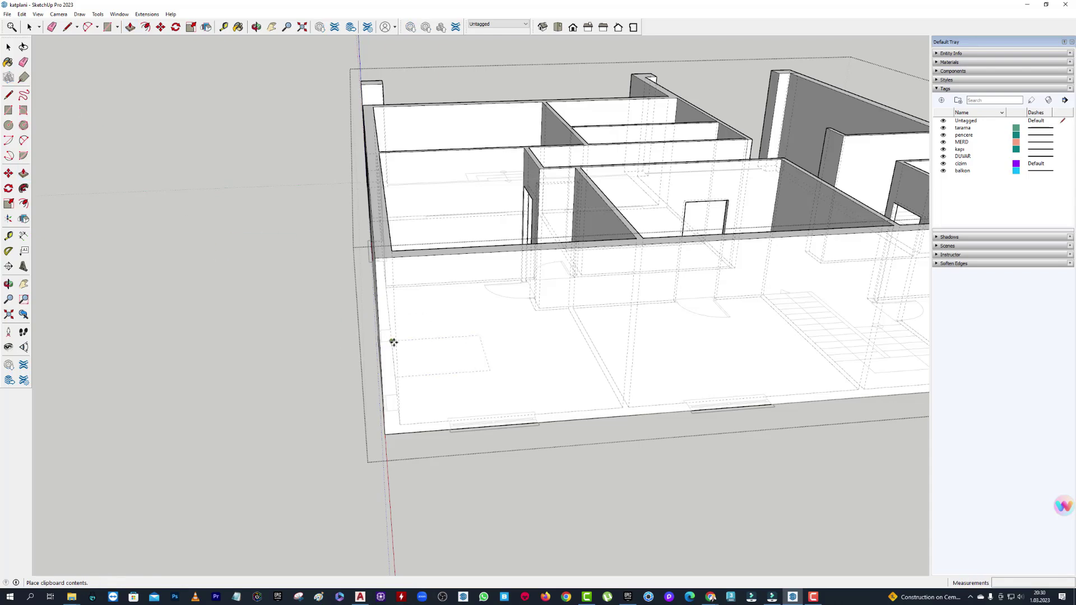
pyautogui.click(450, 407)
pyautogui.moveTo(449, 407)
pyautogui.mouseDown(button='middle')
pyautogui.moveTo(492, 199)
pyautogui.moveTo(521, 264)
pyautogui.mouseUp(button='middle')
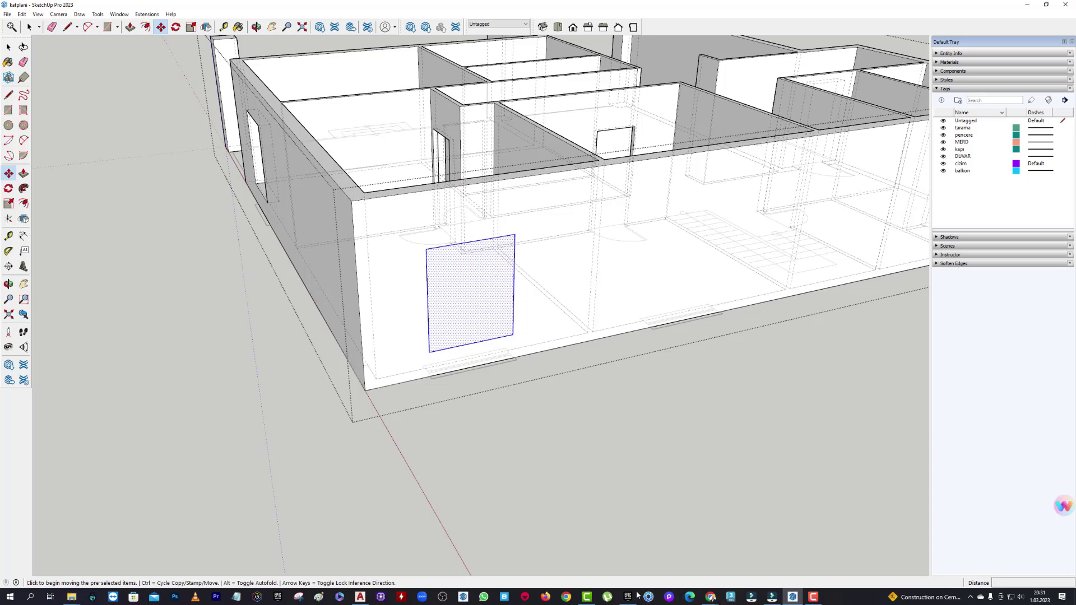
pyautogui.click(362, 597)
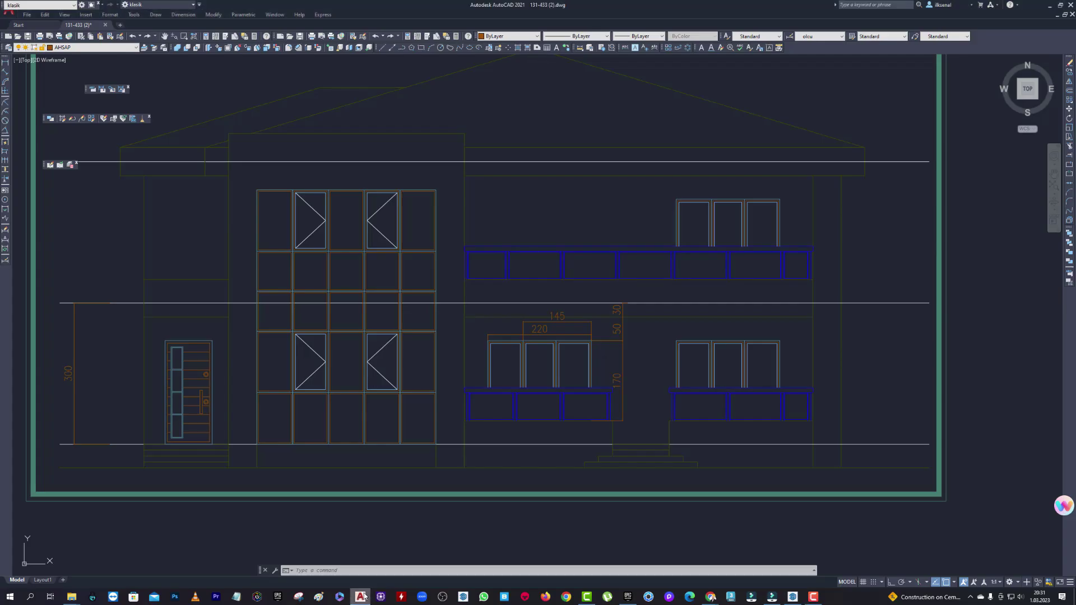
pyautogui.click(362, 597)
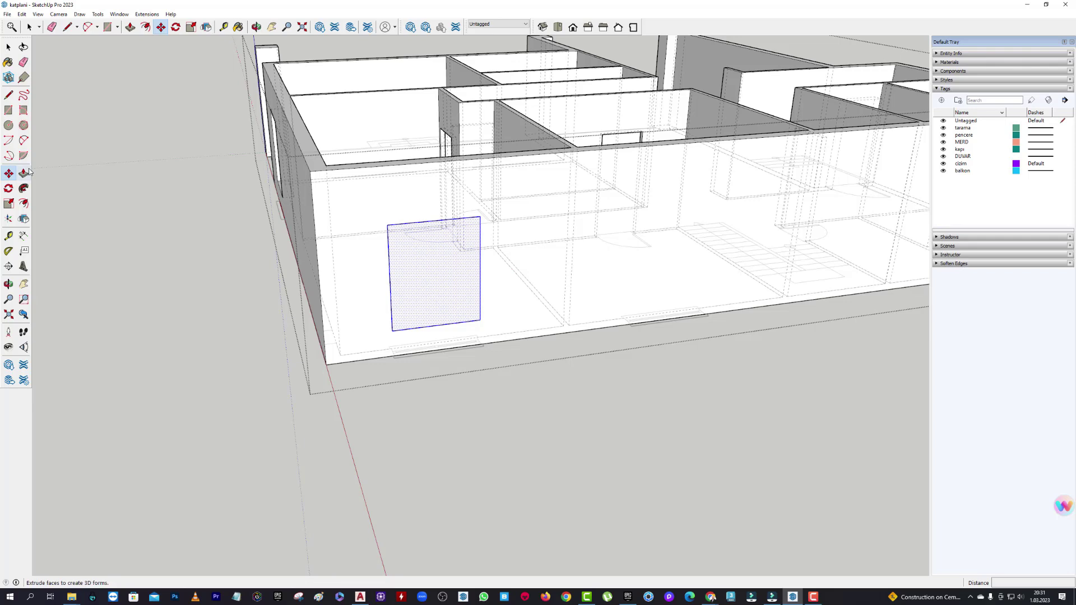
# Place a Tape Measure guide 80 cm below the wall's top edge.
pyautogui.click(9, 235)
pyautogui.moveTo(397, 152); pyautogui.dragTo(355, 149, button='middle')
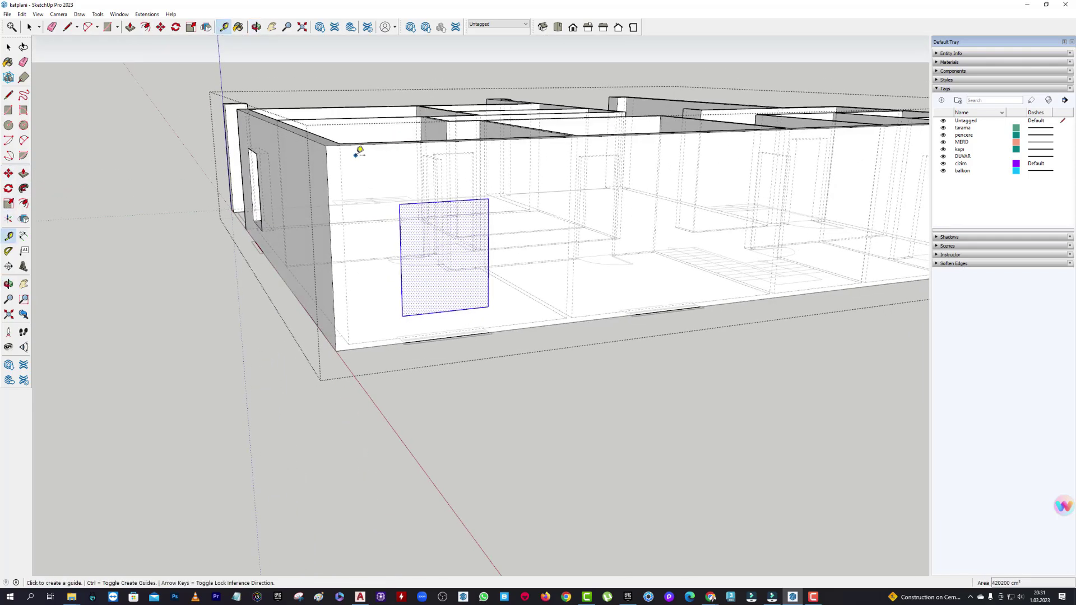
pyautogui.click(379, 142)
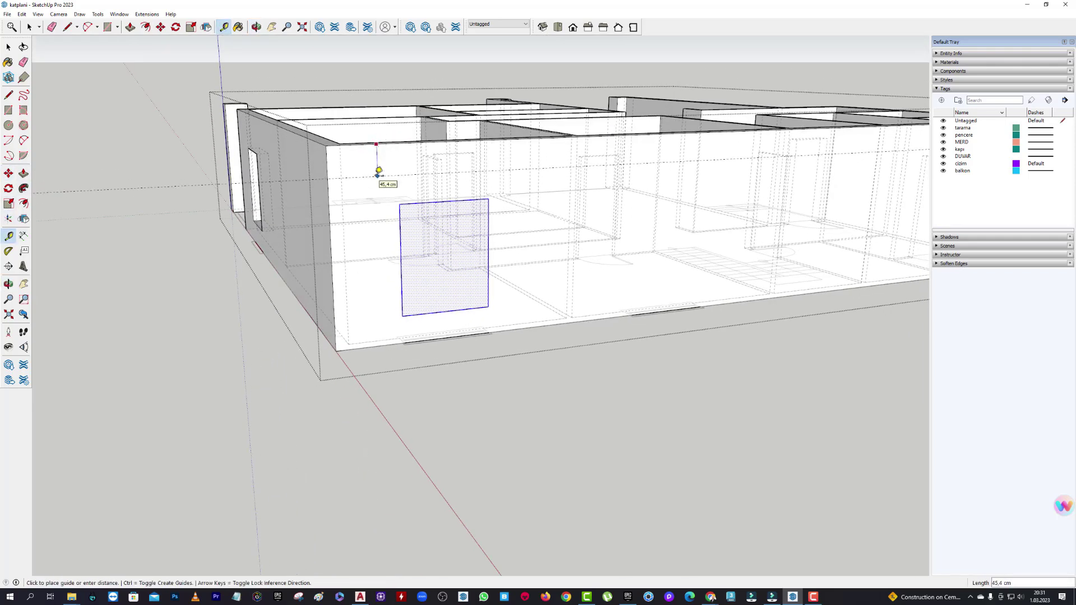
pyautogui.write('80')
pyautogui.moveTo(379, 171); pyautogui.dragTo(456, 245, button='middle')
pyautogui.scroll(3, 485, 269)
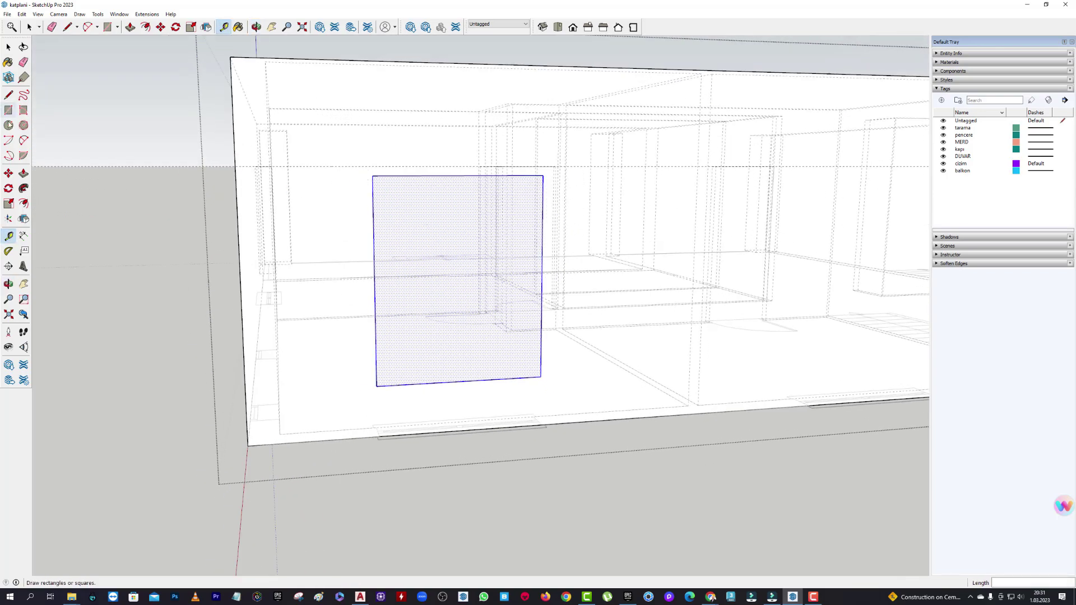
# Move the pasted rectangle up so its top edge meets the 80 cm guide.
pyautogui.click(8, 174)
pyautogui.click(447, 175)
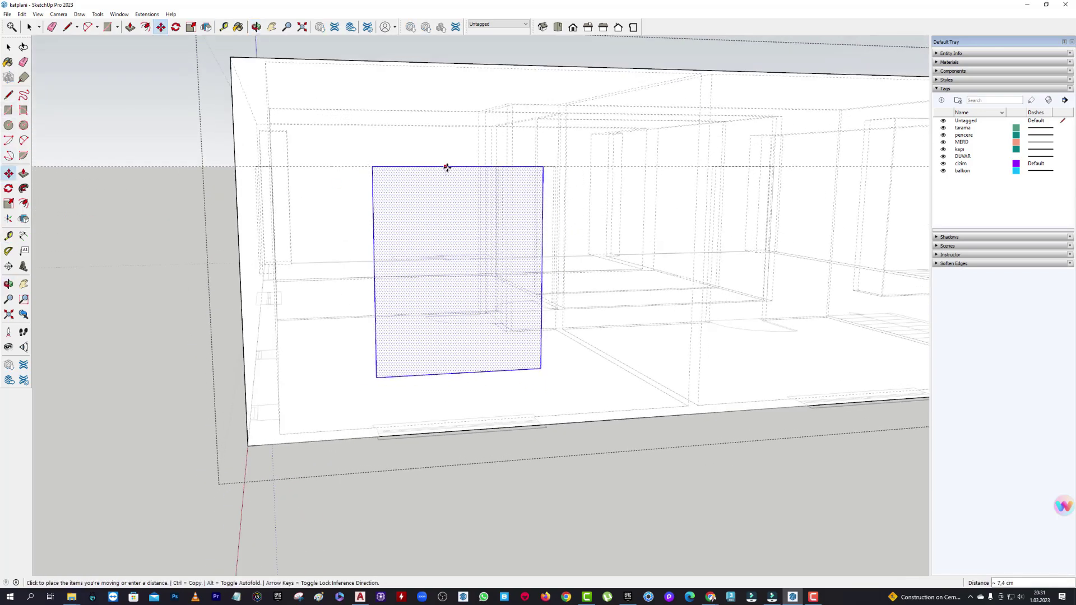
pyautogui.click(447, 168)
pyautogui.scroll(1, 367, 389)
pyautogui.scroll(2, 368, 389)
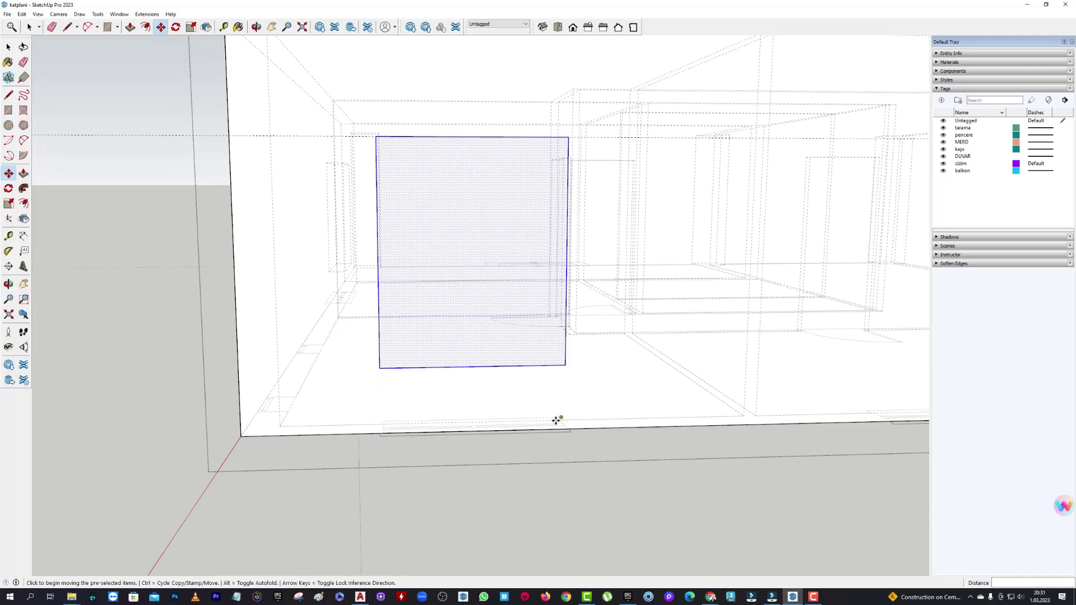
pyautogui.moveTo(558, 421); pyautogui.dragTo(506, 310, button='middle')
pyautogui.scroll(-3, 506, 311)
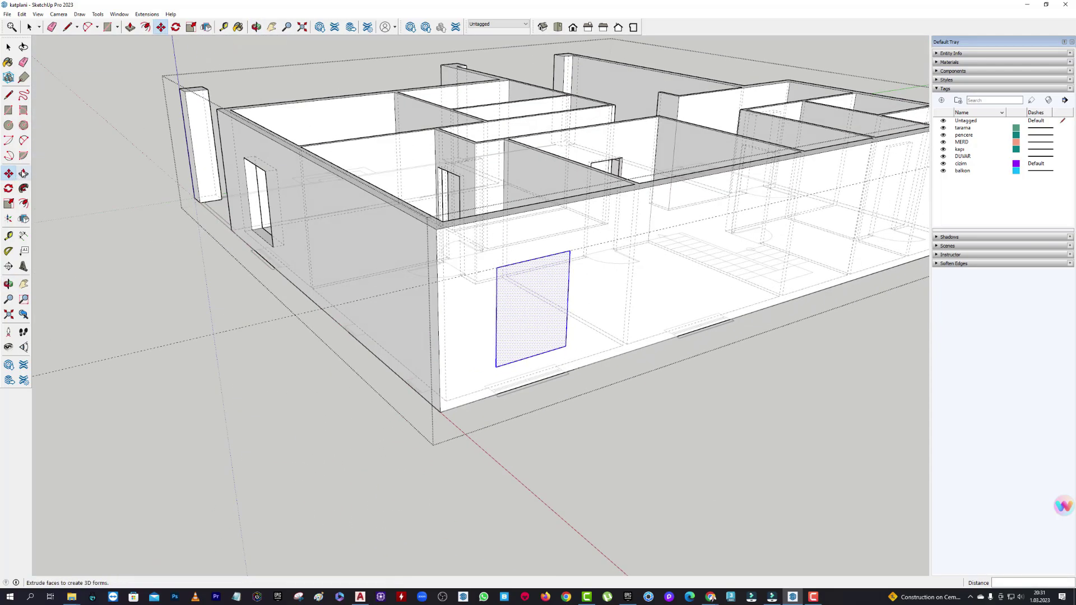
pyautogui.press('p')
pyautogui.scroll(-3, 524, 311)
pyautogui.moveTo(524, 311)
pyautogui.mouseDown(button='middle')
pyautogui.moveTo(703, 380)
pyautogui.moveTo(611, 361)
pyautogui.moveTo(452, 147)
pyautogui.mouseUp(button='middle')
pyautogui.press('space')
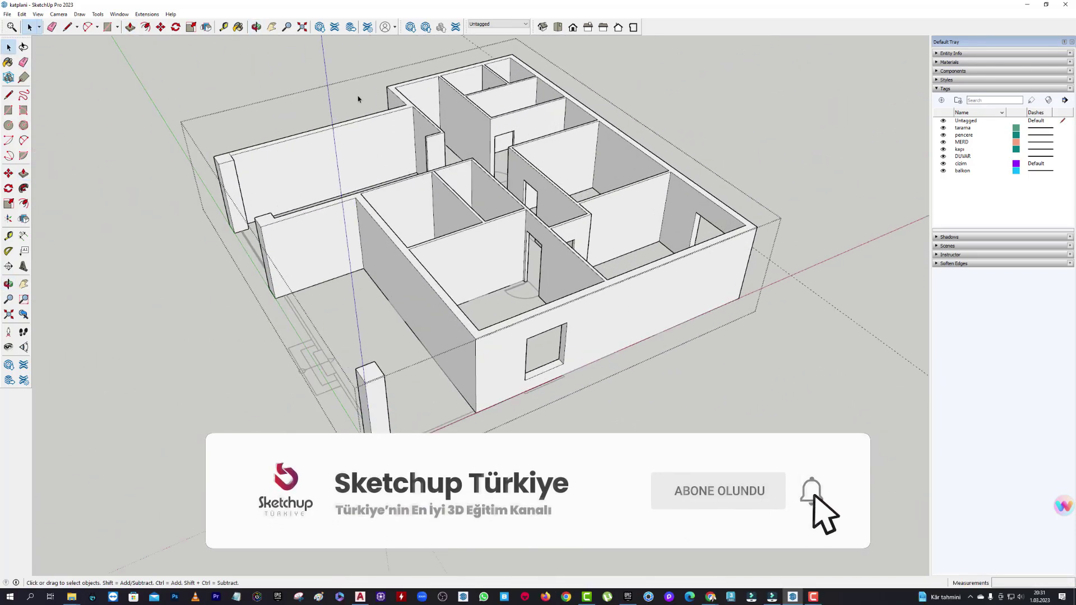
pyautogui.moveTo(827, 126)
pyautogui.mouseDown(button='middle')
pyautogui.moveTo(560, 394)
pyautogui.moveTo(549, 356)
pyautogui.moveTo(568, 314)
pyautogui.moveTo(636, 307)
pyautogui.moveTo(600, 200)
pyautogui.moveTo(684, 367)
pyautogui.moveTo(634, 284)
pyautogui.mouseUp(button='middle')
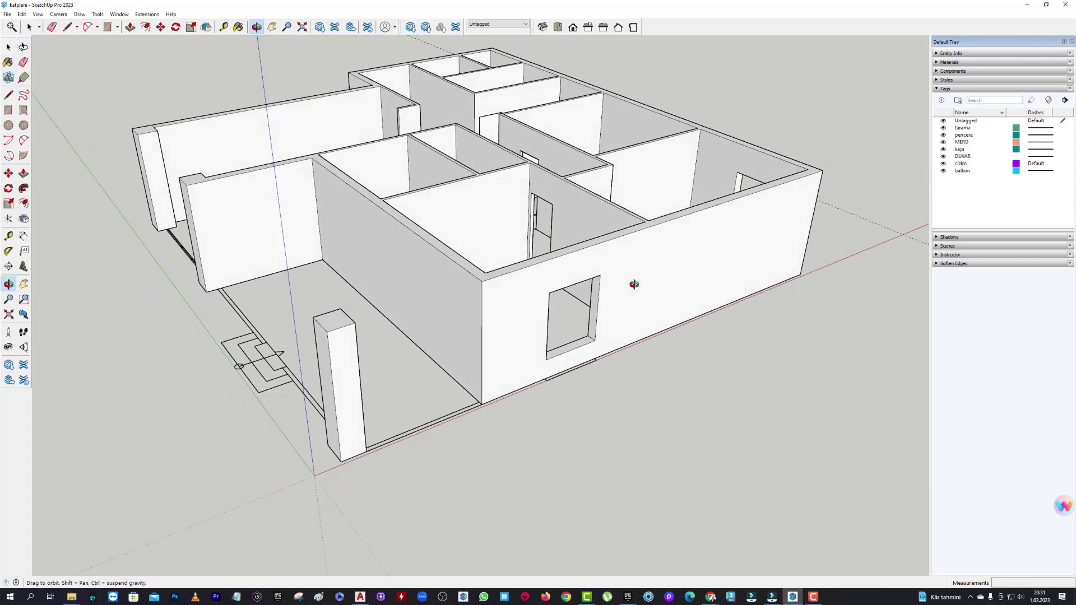
pyautogui.scroll(3, 603, 365)
pyautogui.scroll(2, 586, 324)
pyautogui.scroll(-5, 584, 324)
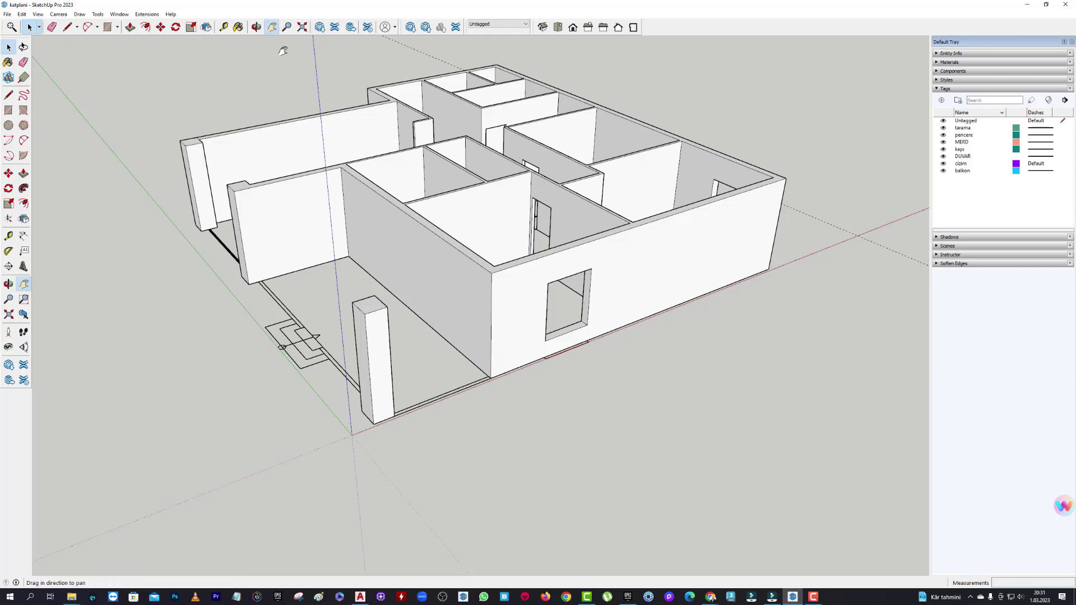
pyautogui.moveTo(279, 48); pyautogui.dragTo(366, 149, button='middle')
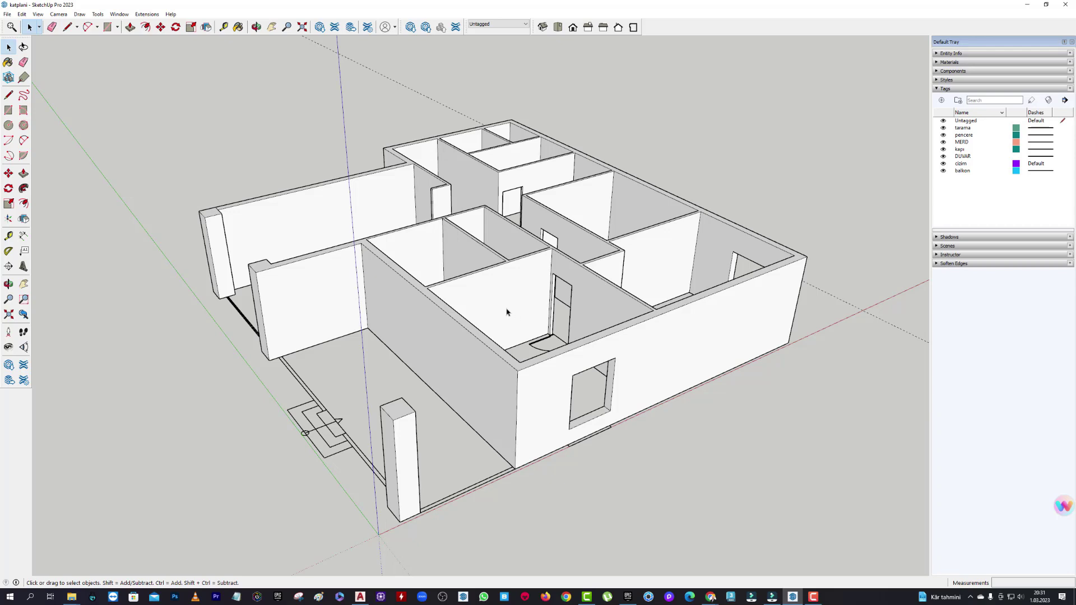
pyautogui.scroll(-2, 499, 313)
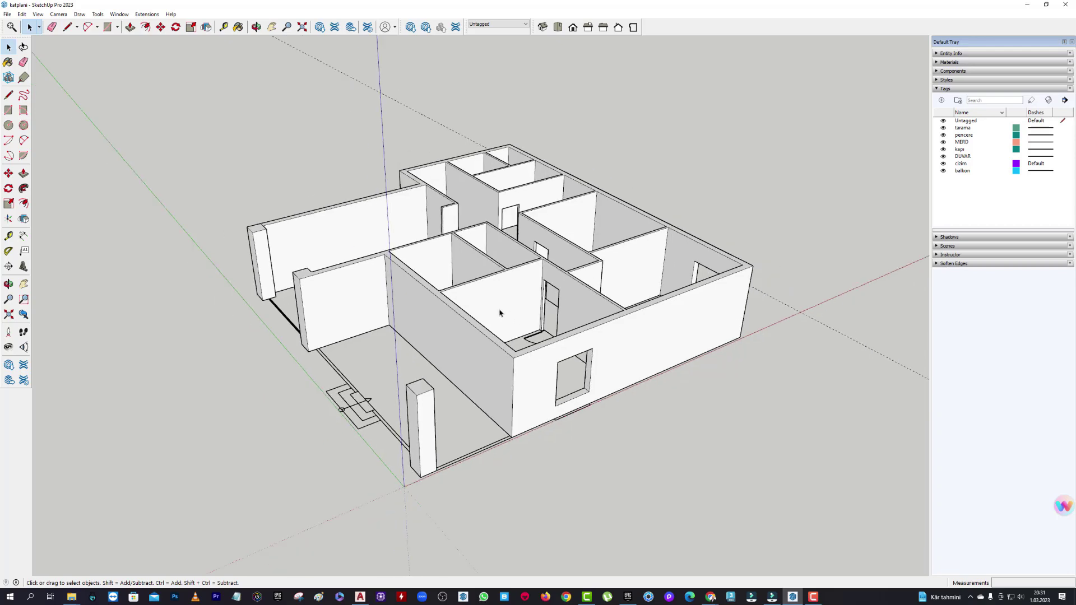
pyautogui.moveTo(500, 308); pyautogui.dragTo(479, 457, button='middle')
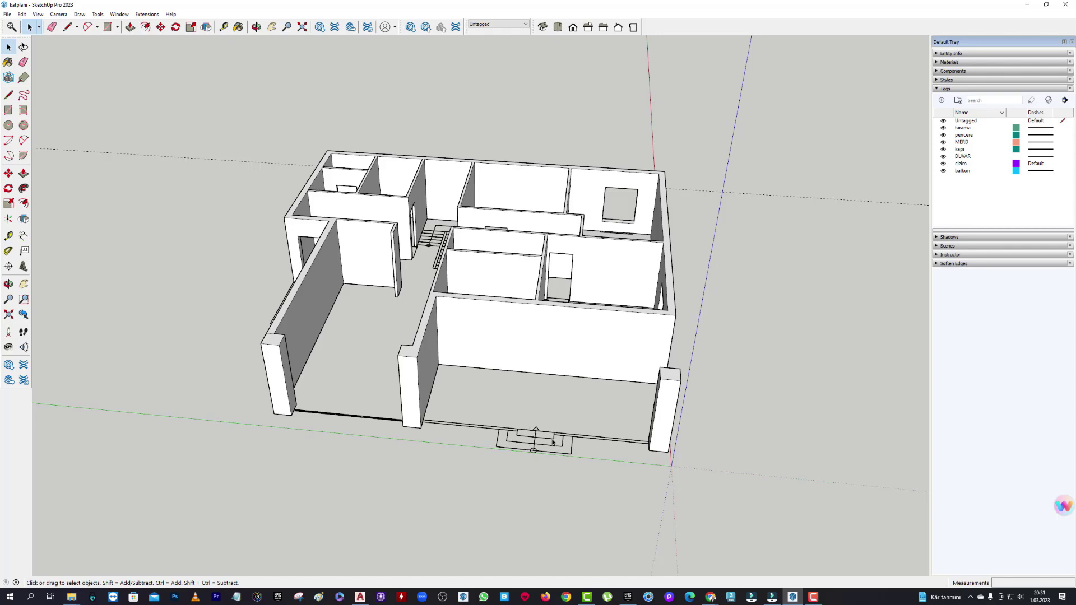
pyautogui.moveTo(544, 408)
pyautogui.mouseDown(button='middle')
pyautogui.moveTo(658, 384)
pyautogui.moveTo(308, 442)
pyautogui.moveTo(346, 397)
pyautogui.mouseUp(button='middle')
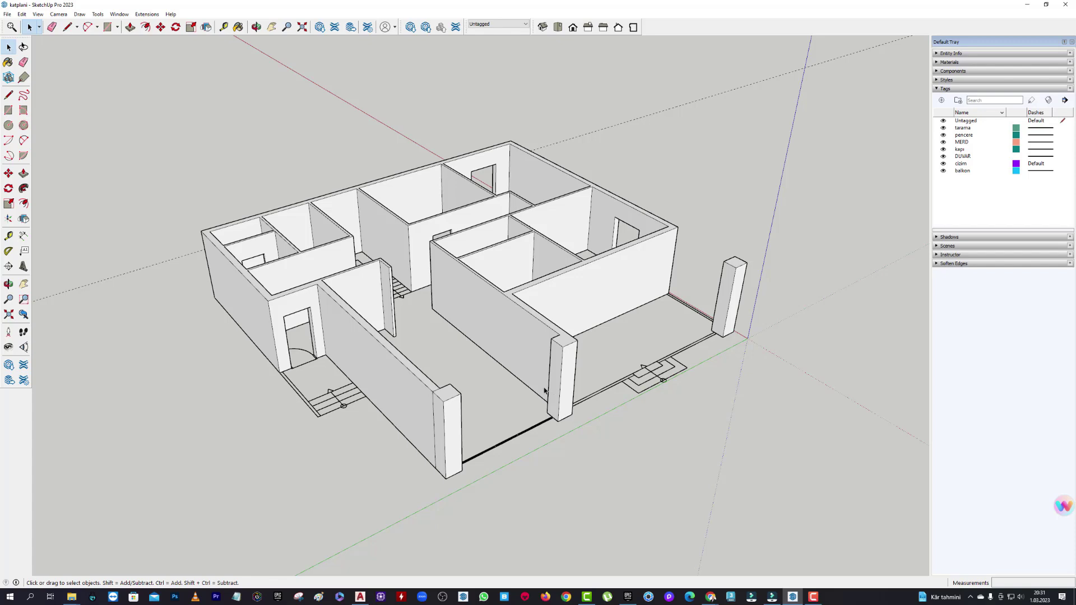
pyautogui.scroll(1, 544, 390)
pyautogui.scroll(2, 516, 377)
pyautogui.scroll(3, 449, 456)
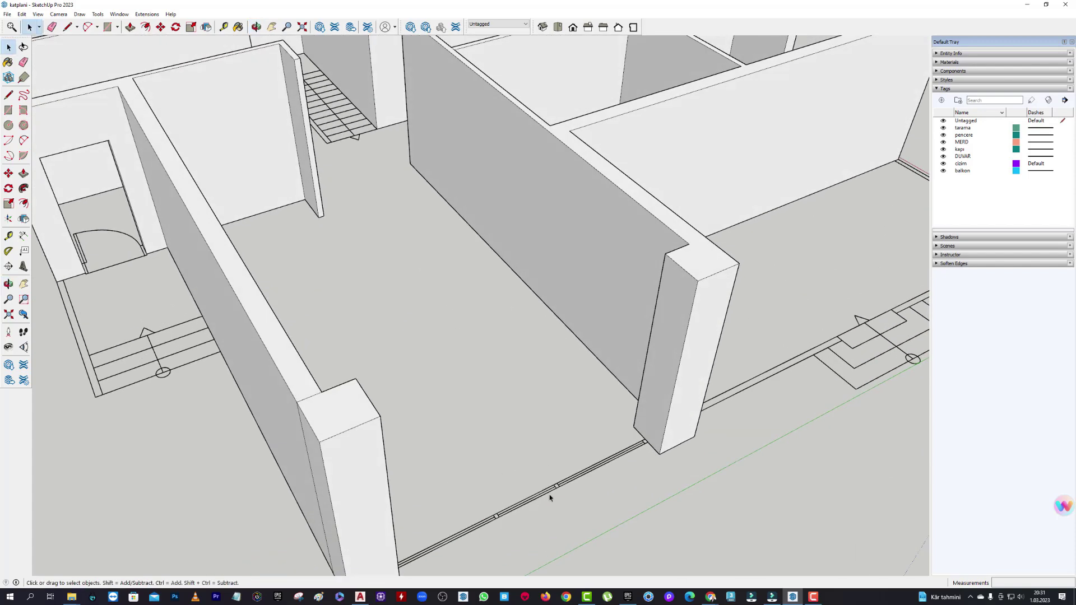
pyautogui.scroll(-2, 615, 436)
pyautogui.scroll(-2, 579, 428)
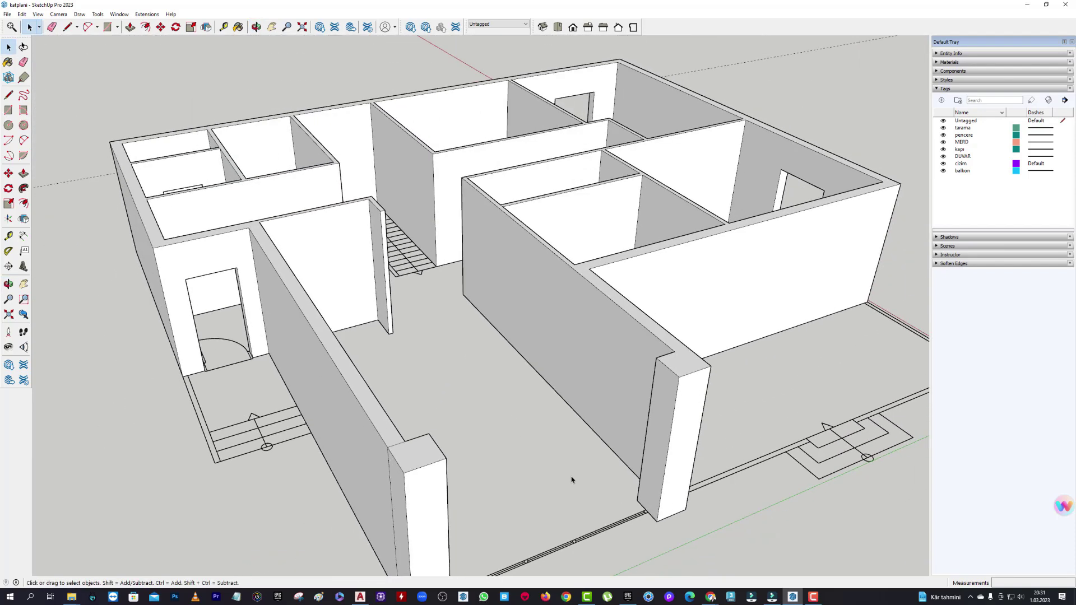
pyautogui.scroll(-2, 571, 477)
pyautogui.scroll(-1, 542, 484)
pyautogui.scroll(1, 532, 527)
pyautogui.scroll(3, 521, 542)
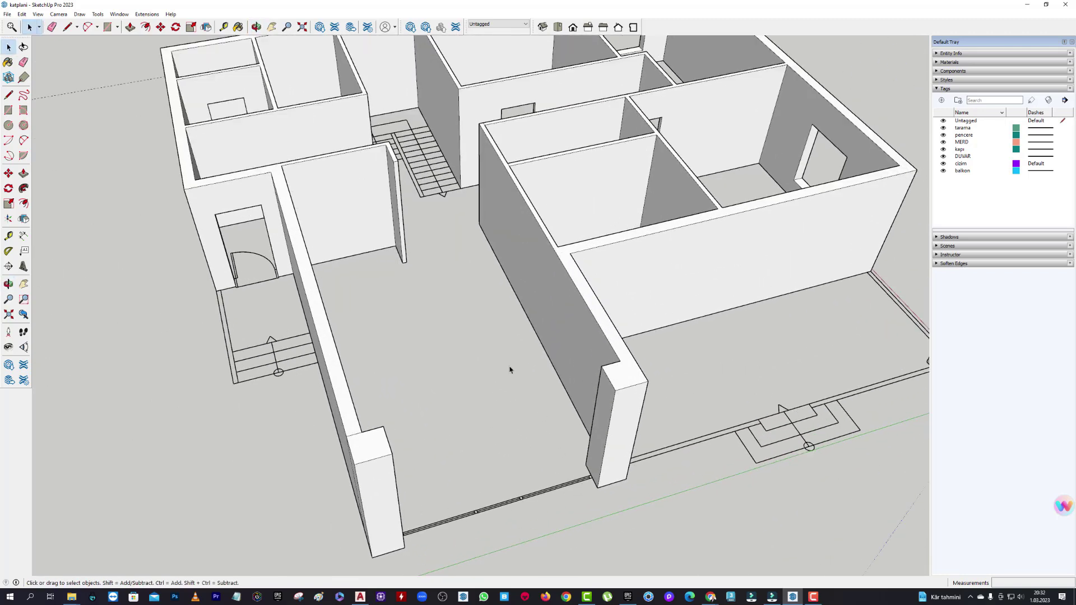
pyautogui.scroll(-3, 510, 370)
pyautogui.moveTo(451, 340); pyautogui.dragTo(278, 325, button='middle')
pyautogui.moveTo(478, 325); pyautogui.dragTo(399, 368, button='middle')
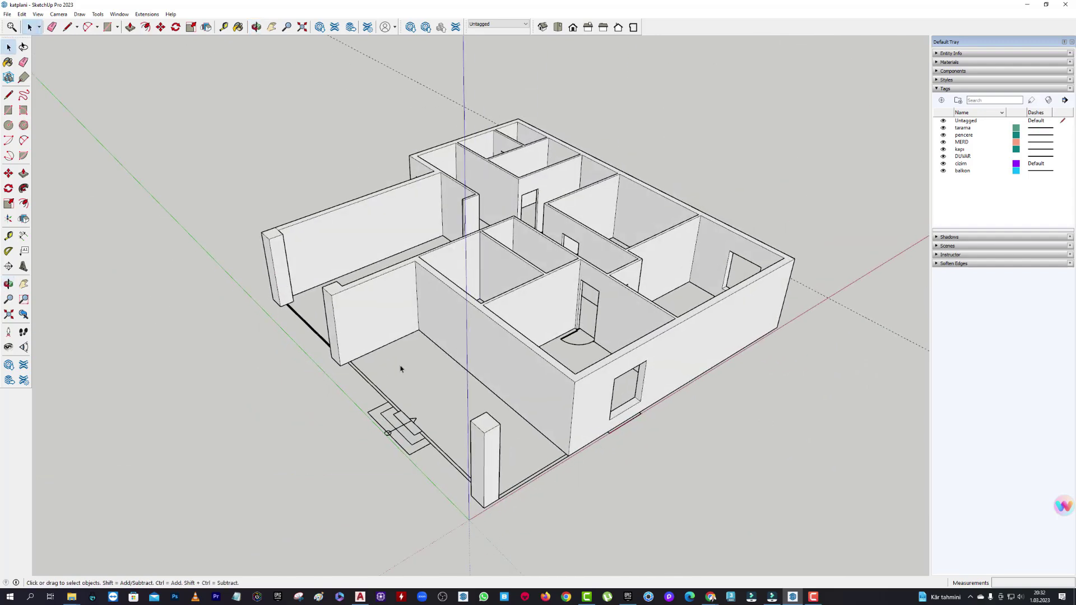
pyautogui.scroll(3, 330, 330)
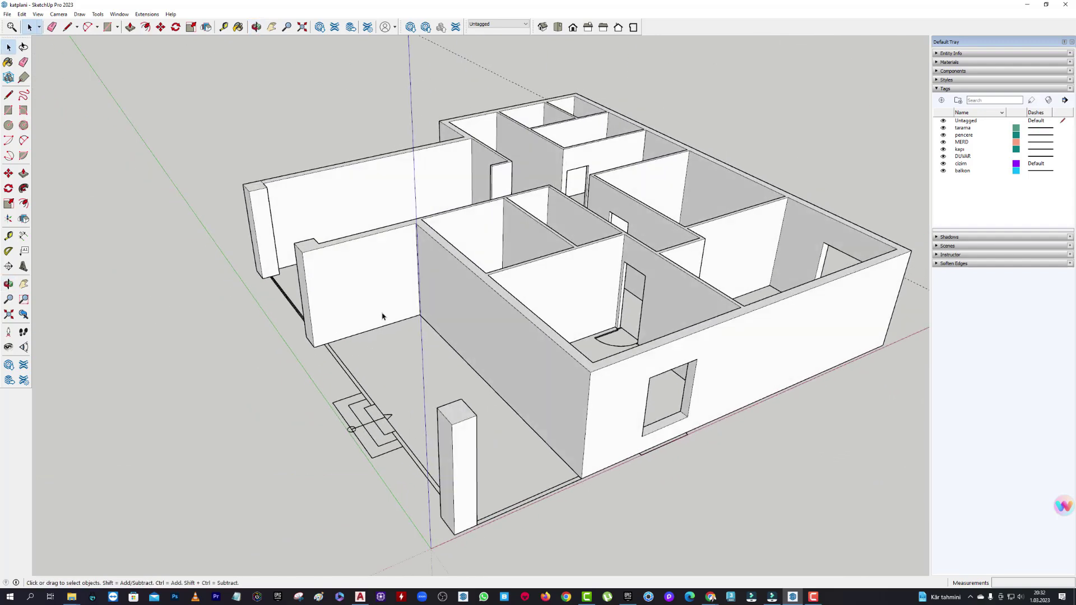
pyautogui.moveTo(414, 281)
pyautogui.mouseDown(button='middle')
pyautogui.moveTo(504, 293)
pyautogui.moveTo(492, 355)
pyautogui.mouseUp(button='middle')
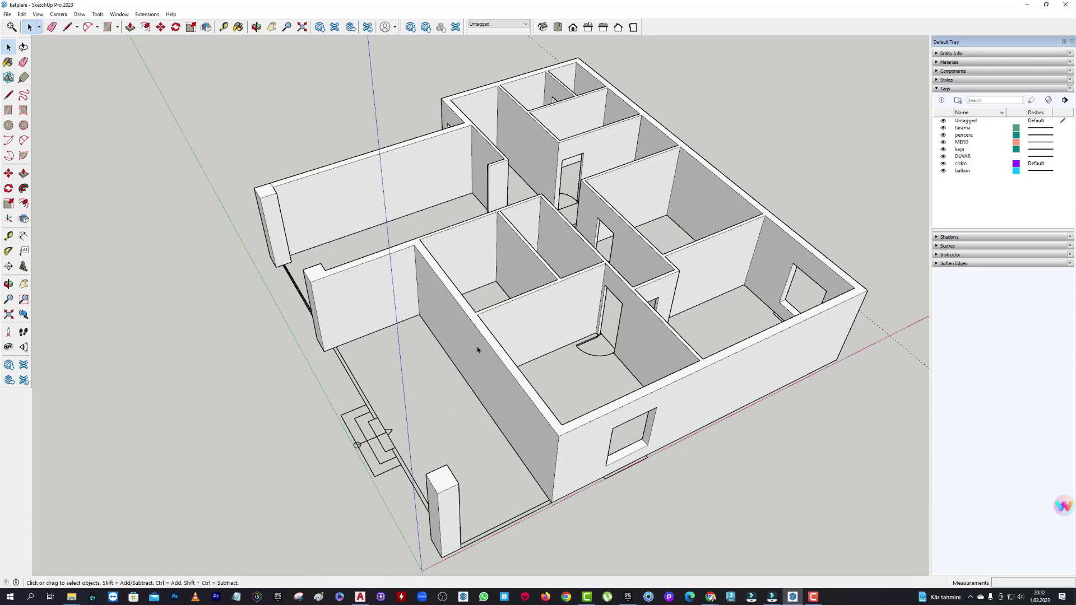
pyautogui.scroll(-3, 525, 301)
pyautogui.moveTo(525, 301)
pyautogui.mouseDown(button='middle')
pyautogui.moveTo(502, 398)
pyautogui.moveTo(464, 351)
pyautogui.mouseUp(button='middle')
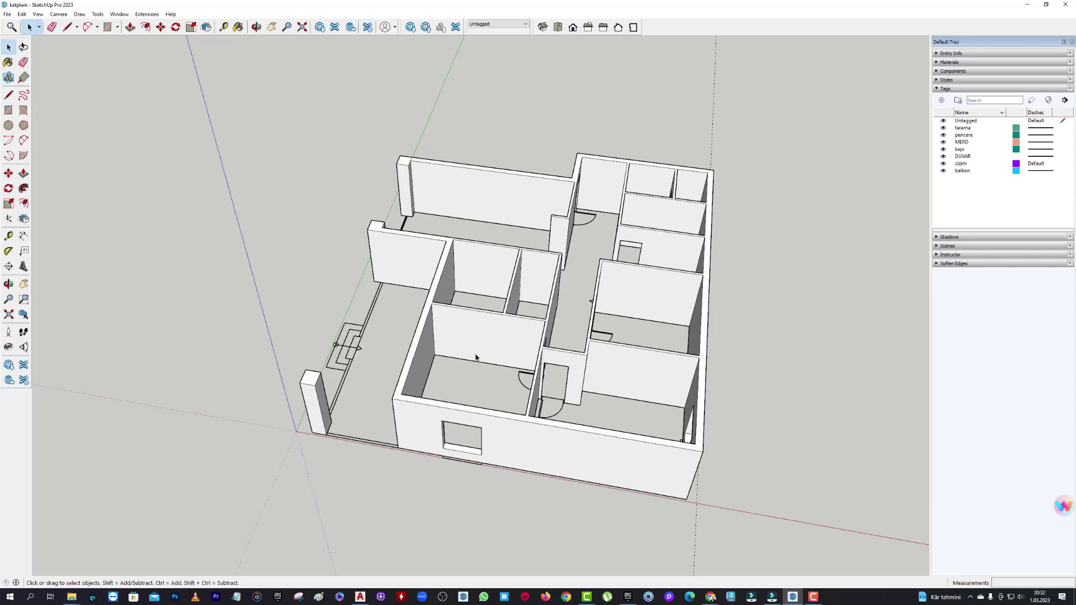
pyautogui.moveTo(486, 360); pyautogui.dragTo(548, 303, button='middle')
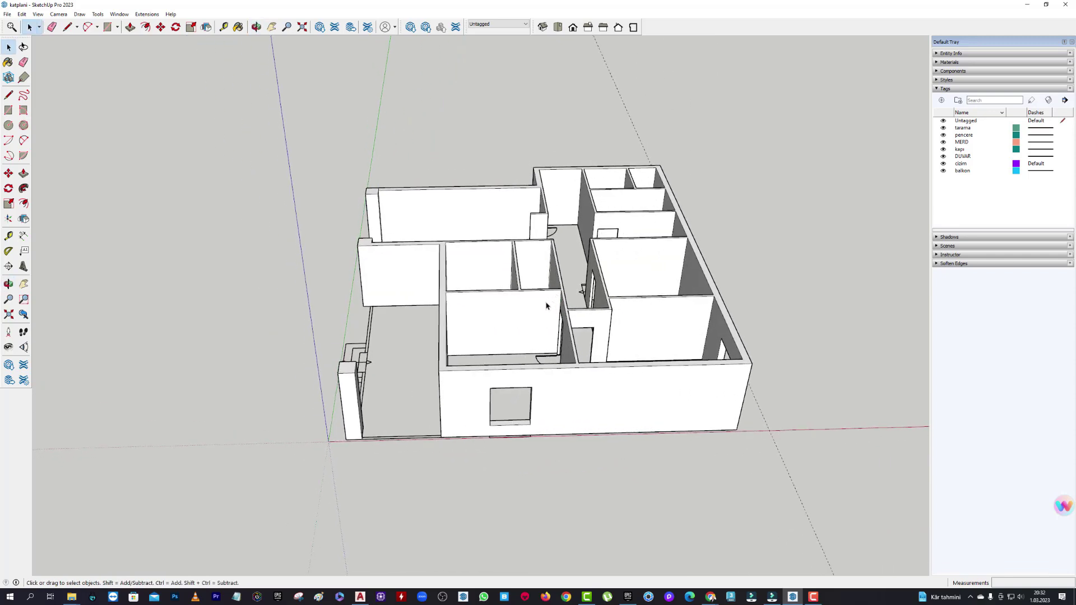